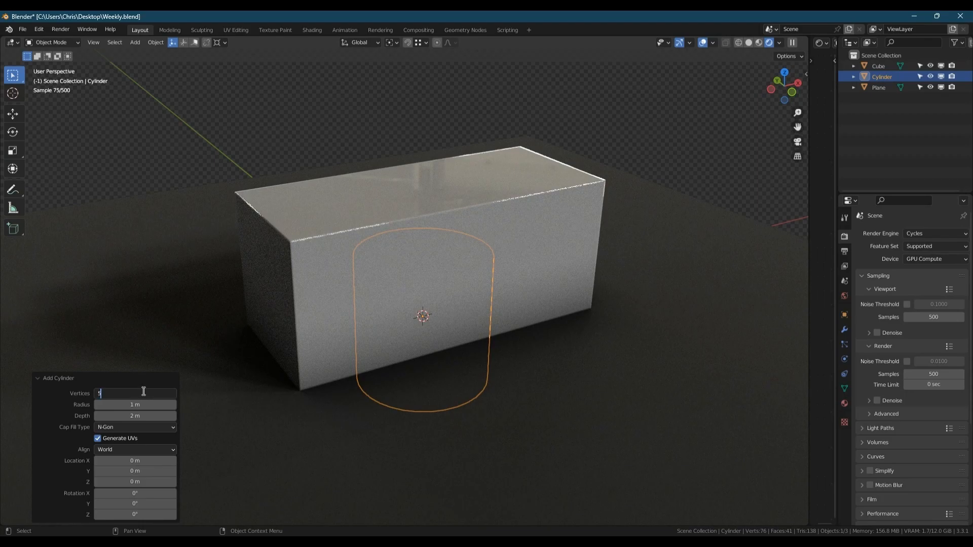
Raise the new cylinder 1 m along Z and move it about 0.67 m along Y so it protrudes from the block's front
key("g")
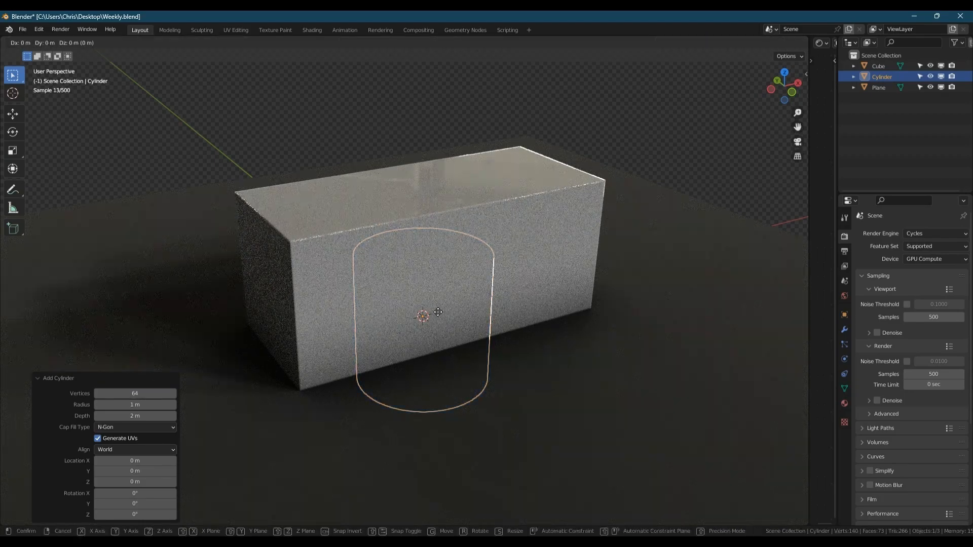
type("z")
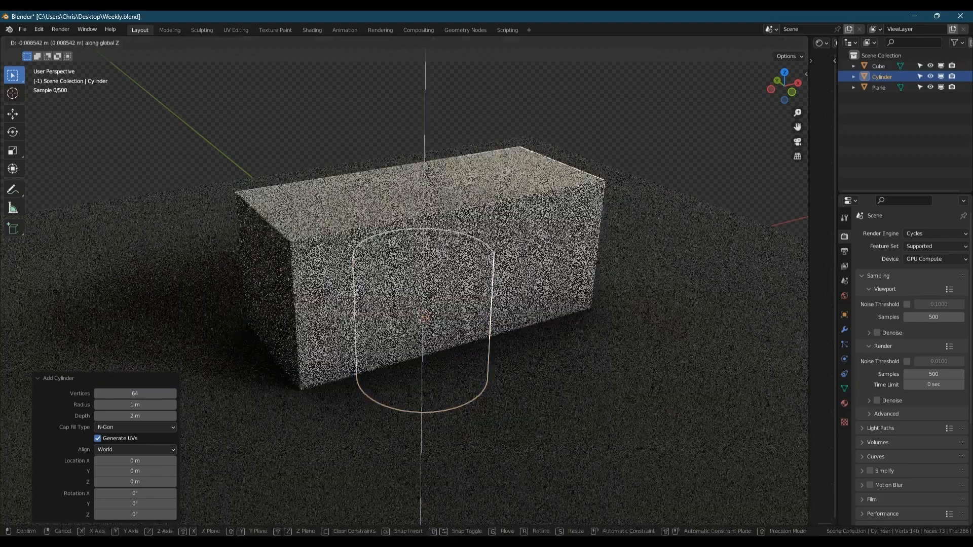
type("1")
key("Return")
middle_click_drag(470, 256, 455, 266)
key("g")
key("y")
left_click(490, 259)
Apply Shade Auto Smooth to the cylinder and assign it the Large Grey material
right_click(493, 261)
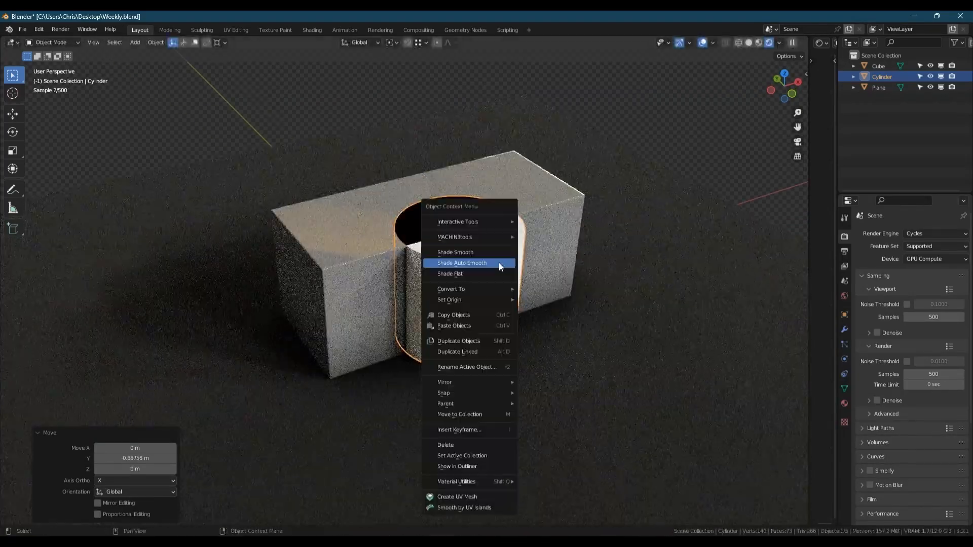
left_click(500, 263)
left_click(544, 211)
right_click(545, 211)
left_click(545, 211)
left_click(496, 274)
right_click(495, 275)
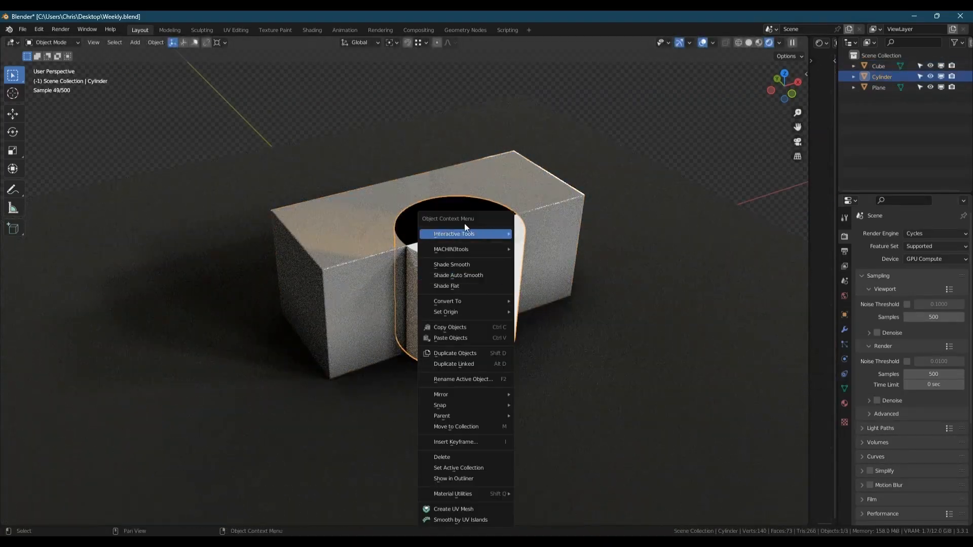
key("shift+q")
mouse_move(501, 217)
left_click(545, 256)
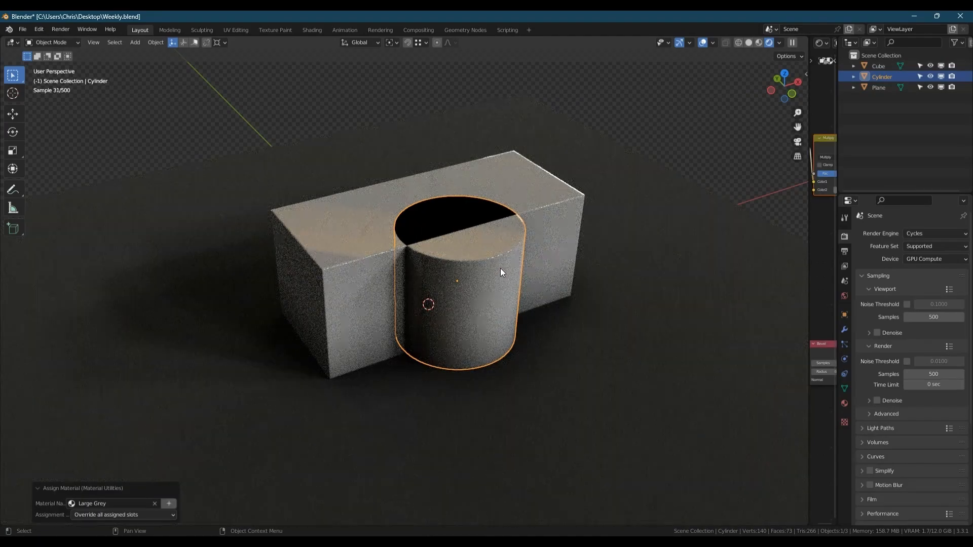
Enlarge the cylinder's mesh in X and Y only to roughly the block's length, and move it about -1.44 m along Y
key("Tab")
key("s")
key("shift+z")
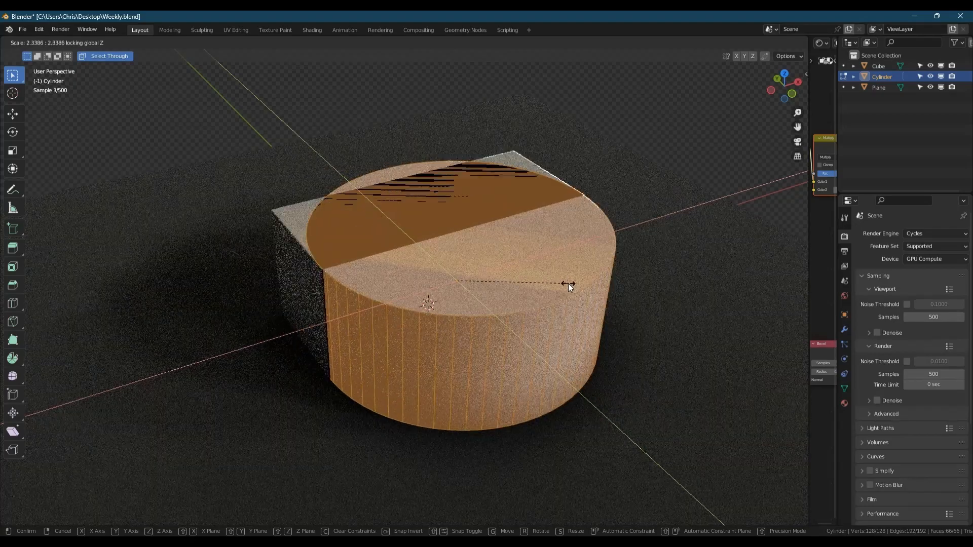
left_click(576, 282)
key("Tab")
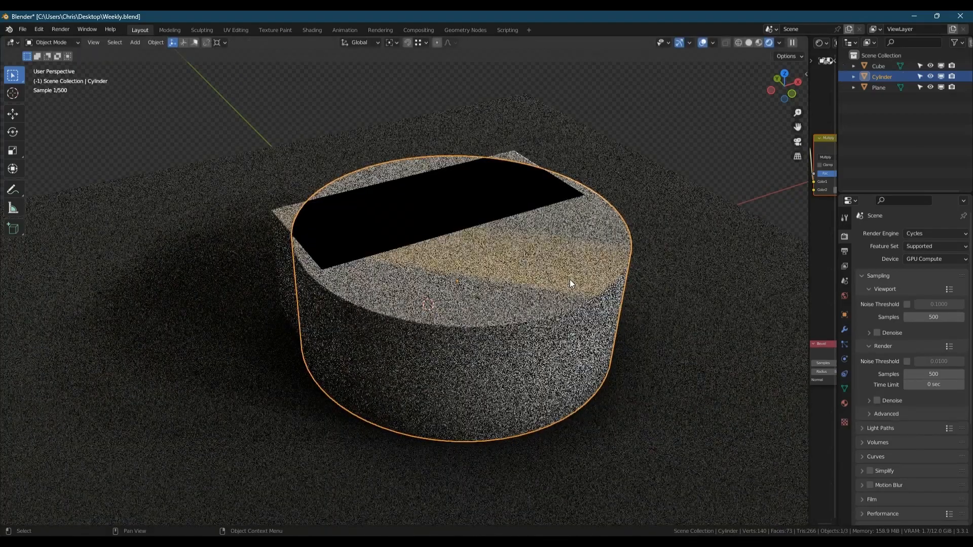
key("g")
key("y")
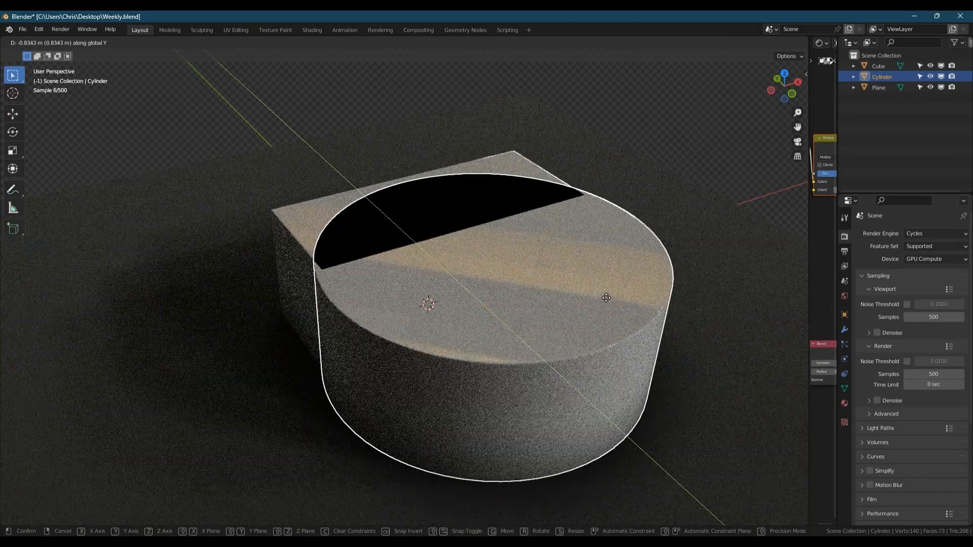
left_click(639, 308)
Scale the cylinder to about 0.9 in X and Y only, and shift it about 0.12 m along Y toward the block
key("s")
key("shift+z")
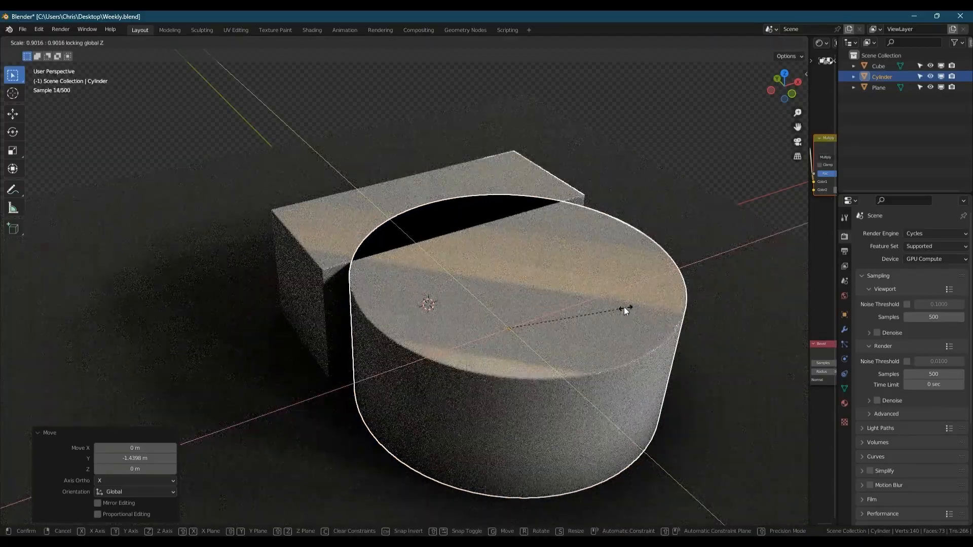
left_click(624, 308)
key("g")
key("y")
left_click(616, 302)
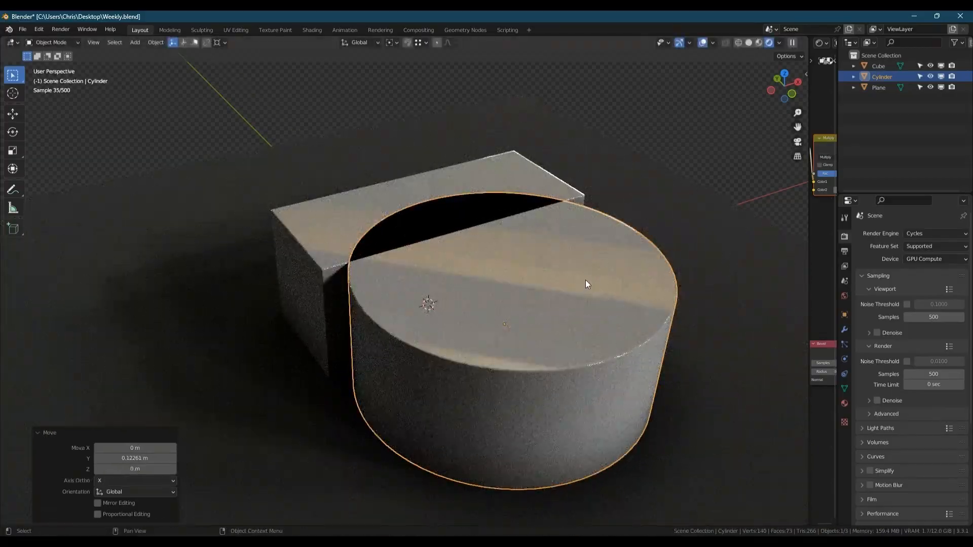
Stretch the cylinder's mesh slightly along Z so it extends past the block's top face
key("Tab")
key("s")
key("z")
left_click(594, 281)
key("Tab")
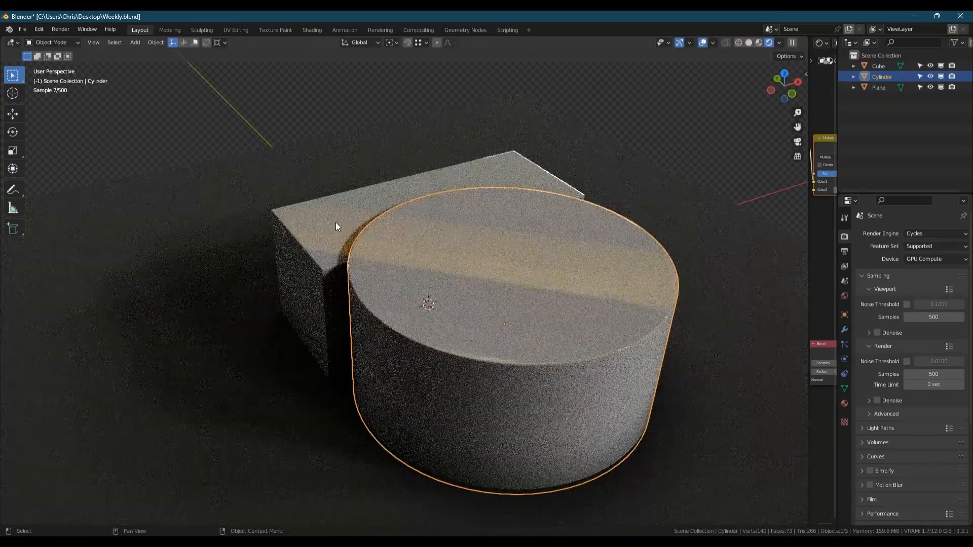
Subtract the cylinder from the block with the Auto Boolean Difference operation of Bool Tool
left_click(336, 222, "shift")
key("ctrl+shift+b")
left_click(331, 230)
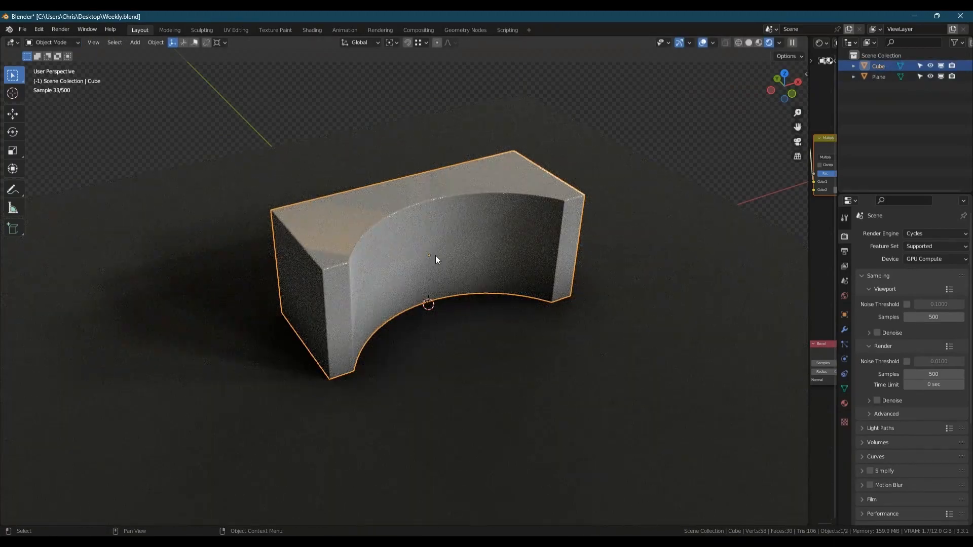
Add a 2 m cube at the world origin and raise it 1 m along Z
key("shift+a")
mouse_move(437, 254)
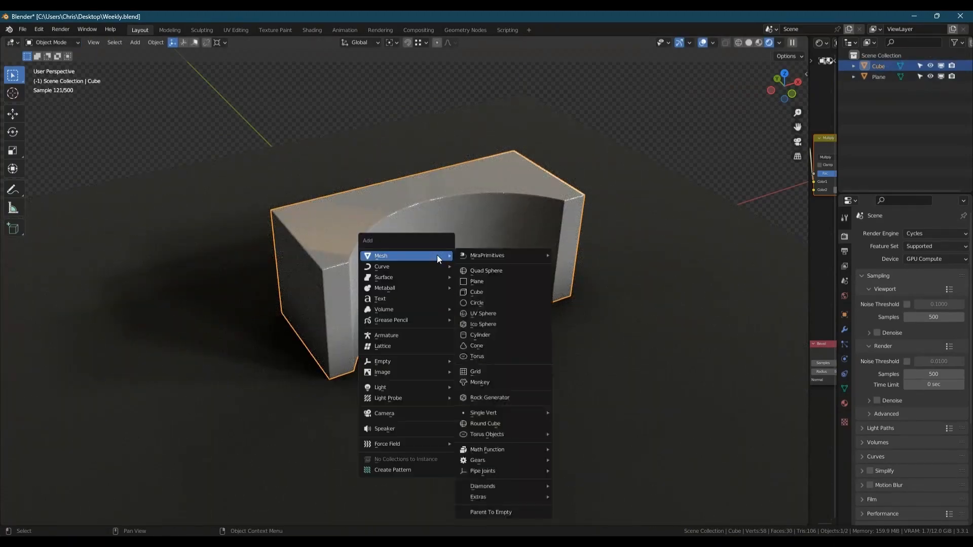
left_click(496, 290)
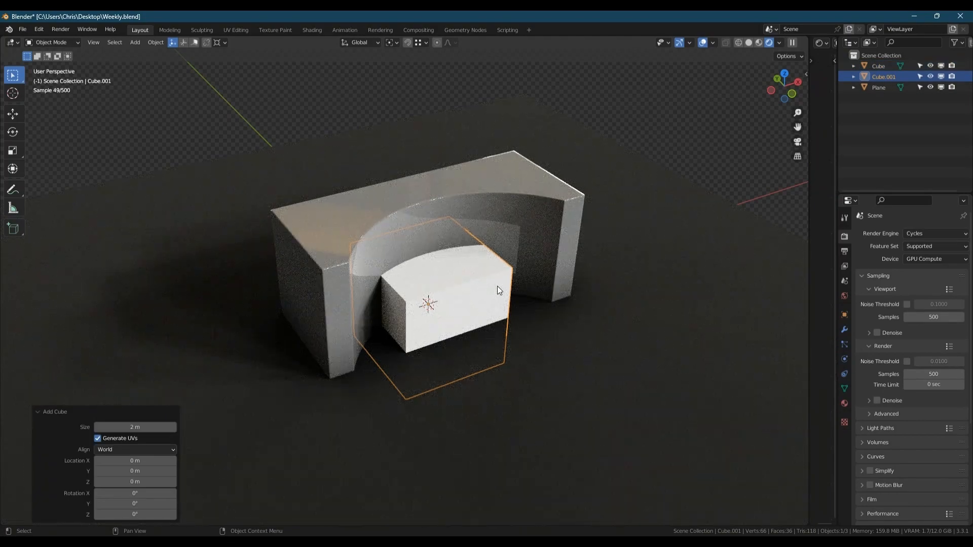
key("g")
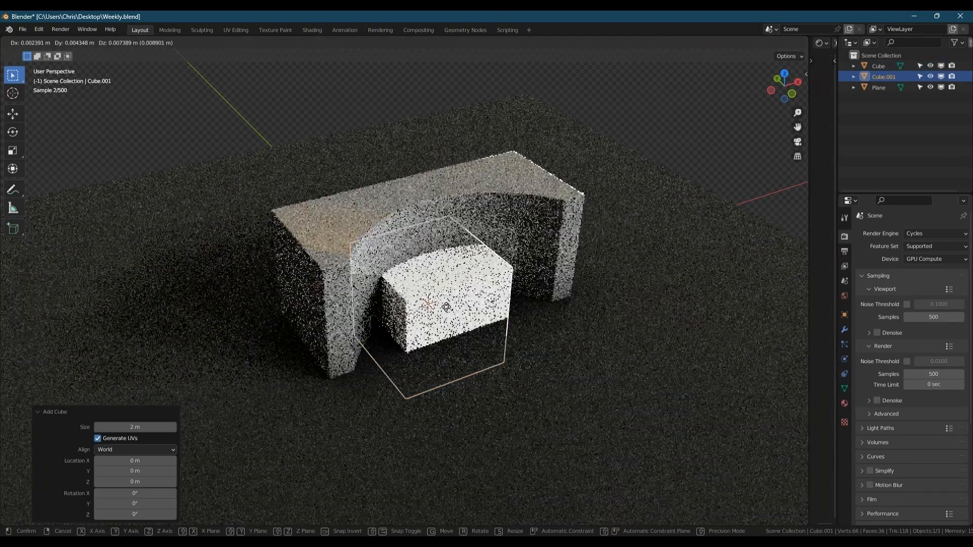
key("z")
key("1")
key("Return")
Apply Shade Auto Smooth to the new cube and assign it the same grey material as the block
right_click(462, 280)
left_click(490, 275)
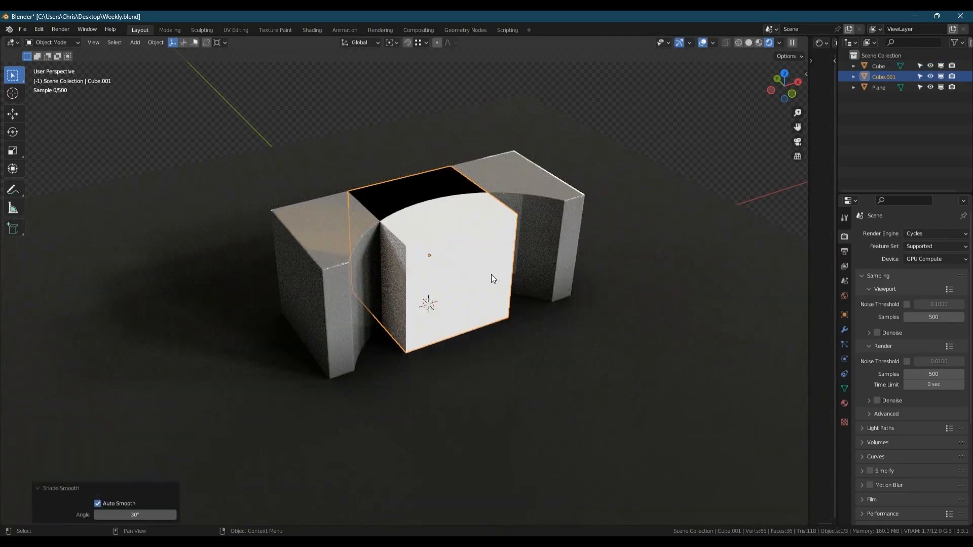
key("shift+q")
mouse_move(491, 274)
left_click(562, 309)
Lower the cube's top face by about 1.73 m along Z to make a thin slab
key("Tab")
left_click(426, 187)
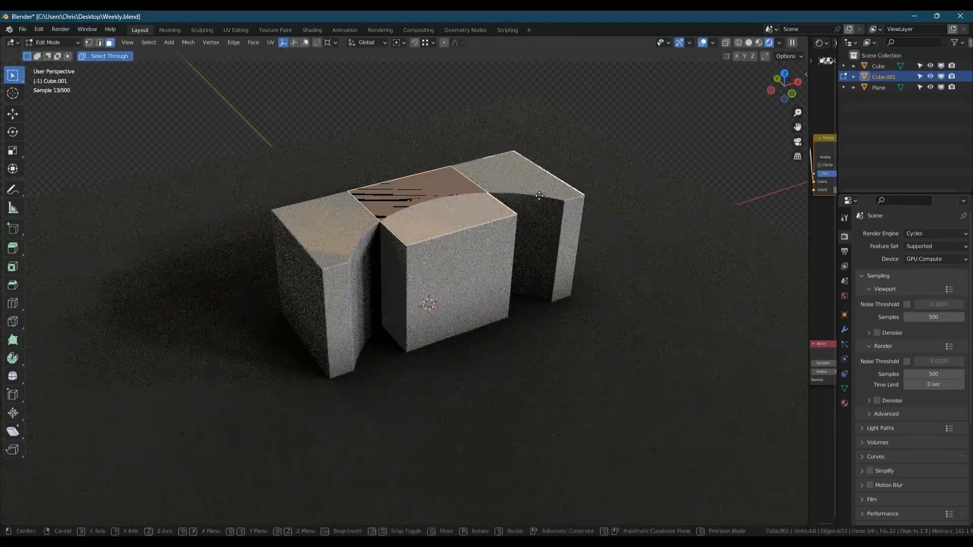
key("g")
key("z")
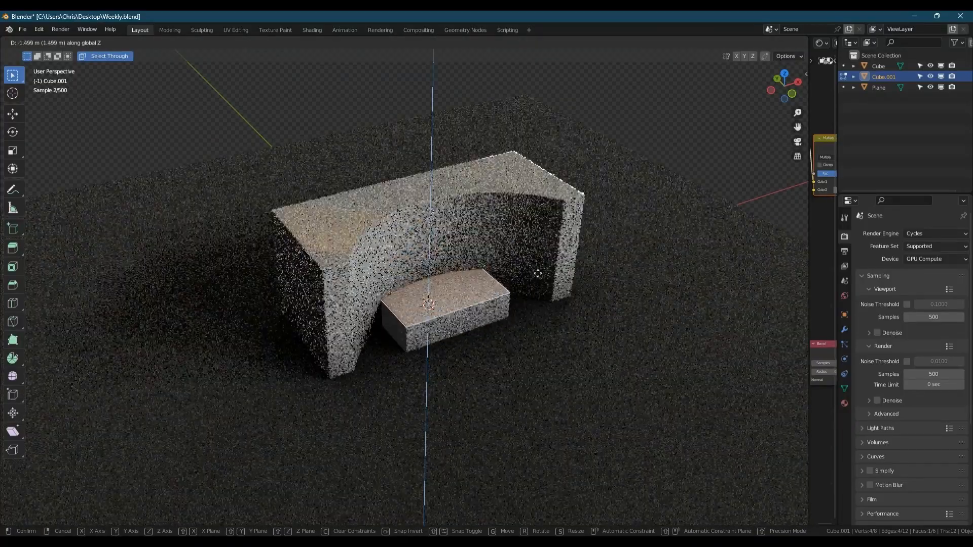
left_click(542, 285)
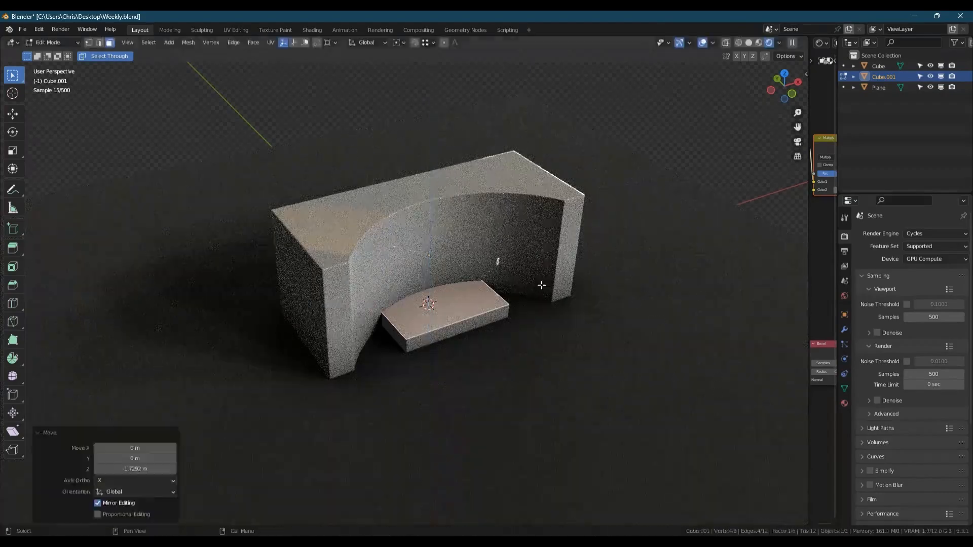
Scale the whole slab mesh to about 2.04 along X so it spans the block's curved recess
key("a")
key("s")
key("x")
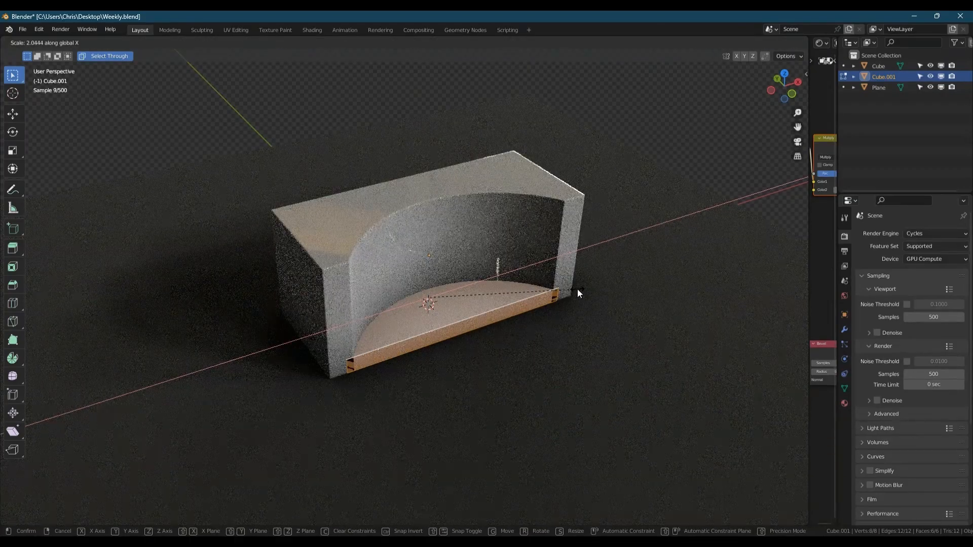
left_click(578, 290)
Move the slab's front face about 0.13 m along Y, back into the recess
left_click(537, 303)
key("g")
key("y")
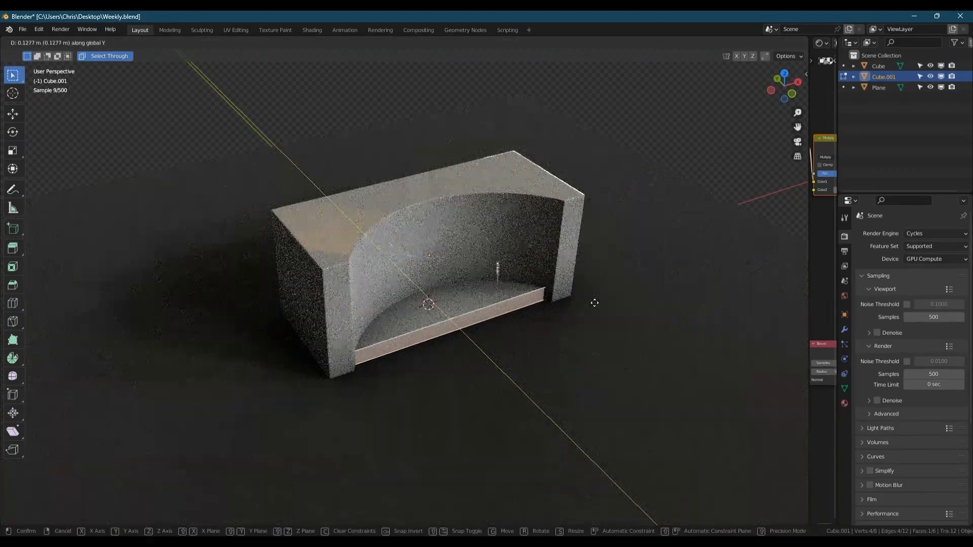
left_click(594, 303)
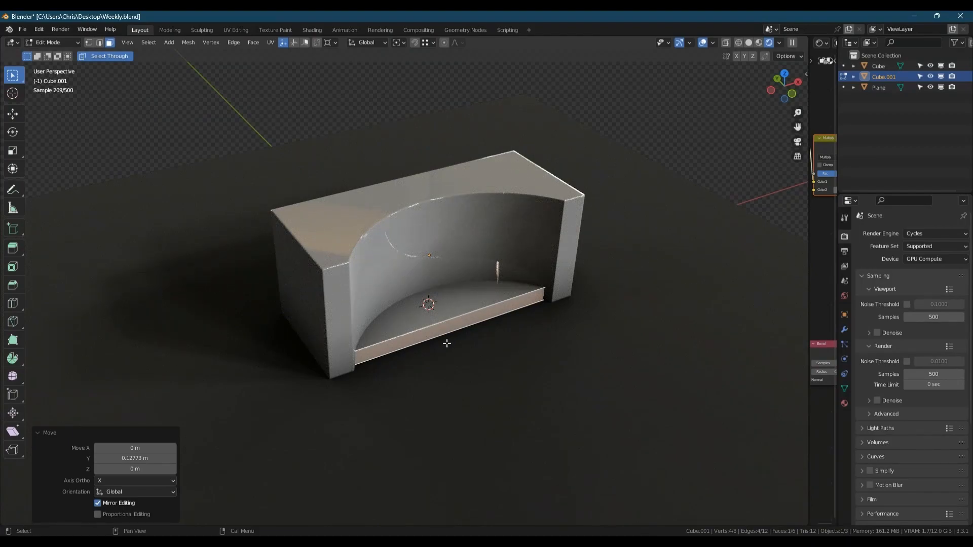
Isolate the slab to select its bottom face, restore the other objects, and raise that face about 0.13 m along Z
key("Tab")
key("KP_Divide")
middle_click_drag(447, 343, 485, 296)
key("Tab")
left_click(428, 298)
key("Tab")
key("KP_Divide")
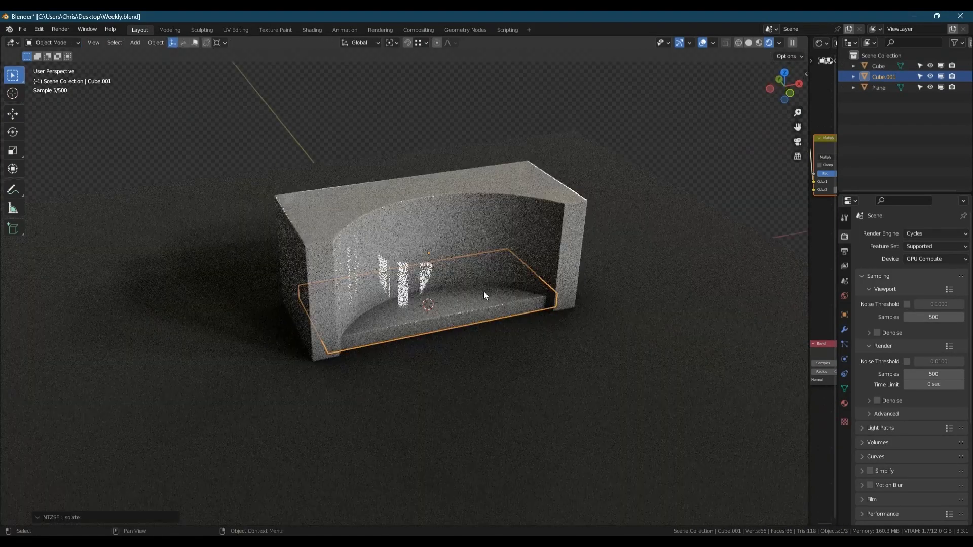
key("Tab")
key("g")
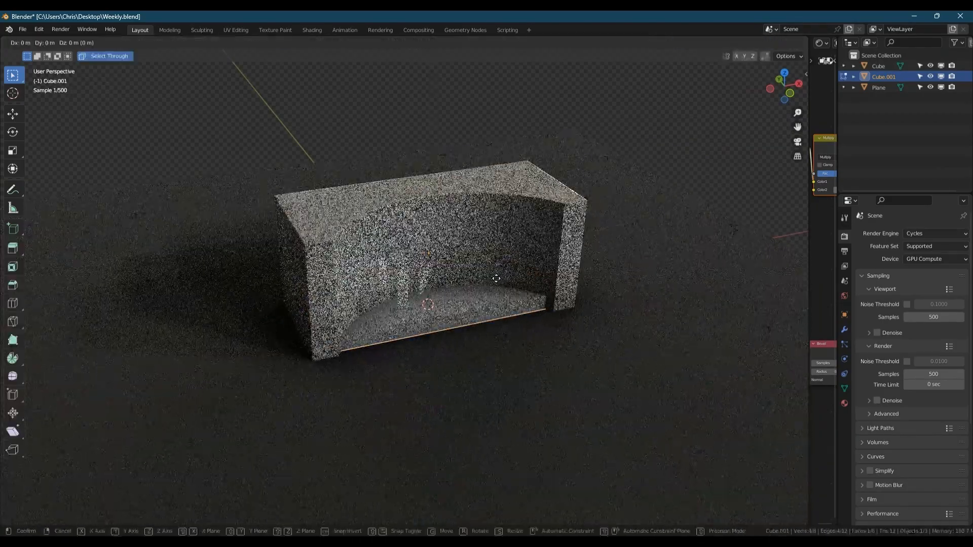
key("z")
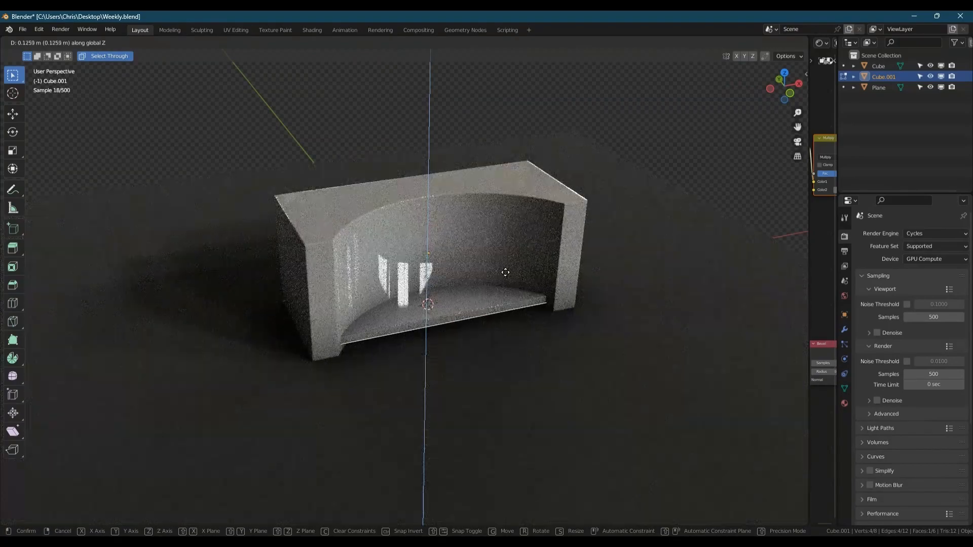
left_click(506, 272)
key("Tab")
Move the slab's origin to the centre of its geometry
middle_click_drag(456, 308, 467, 276)
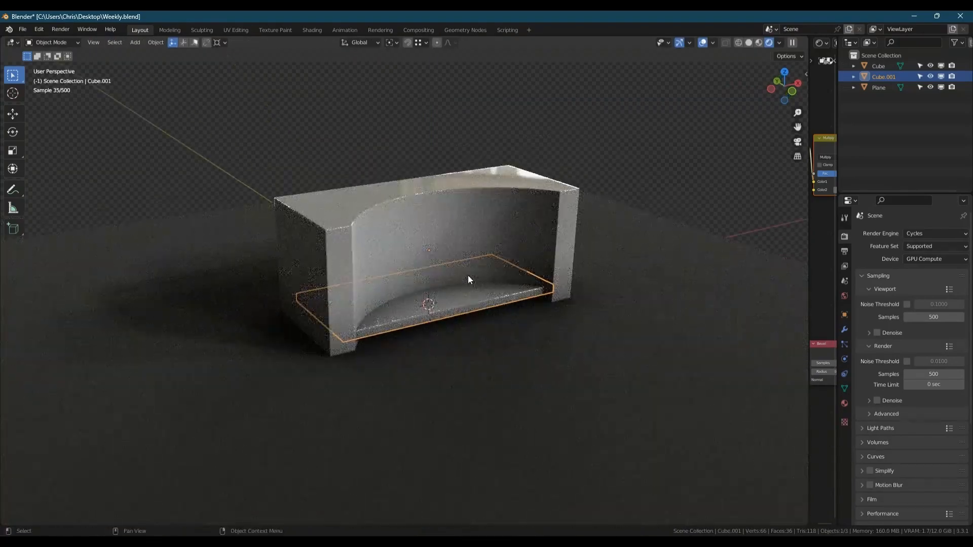
key("ctrl+a")
left_click(537, 273)
Add an Array modifier to the slab with relative offset factors of 0 in X and 1.8 in Z
left_click(844, 329)
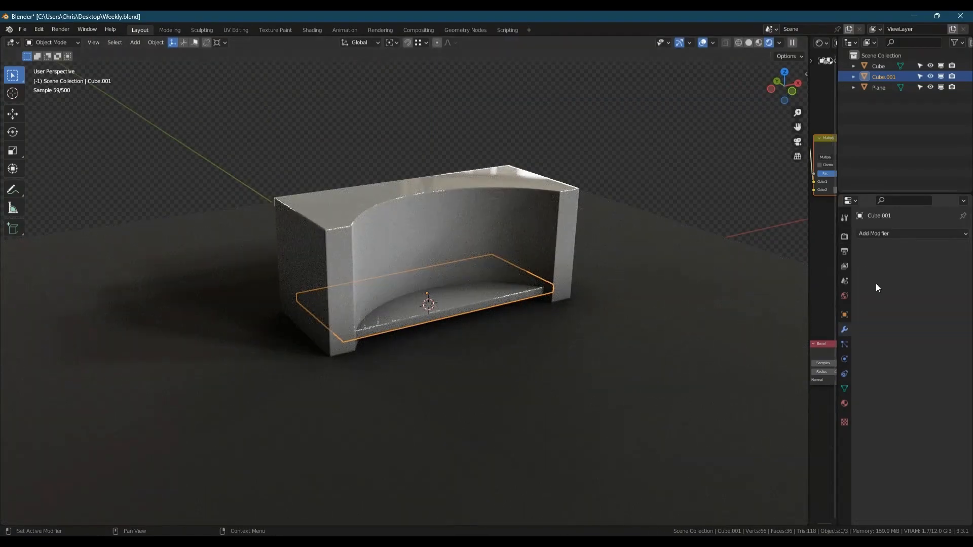
left_click(887, 233)
left_click(792, 263)
left_click(932, 330)
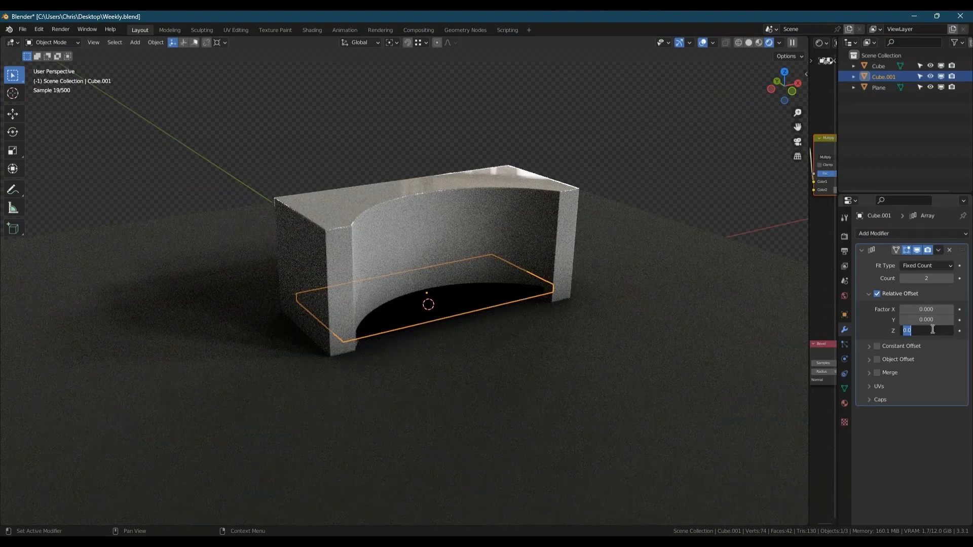
type("1.2")
key("Return")
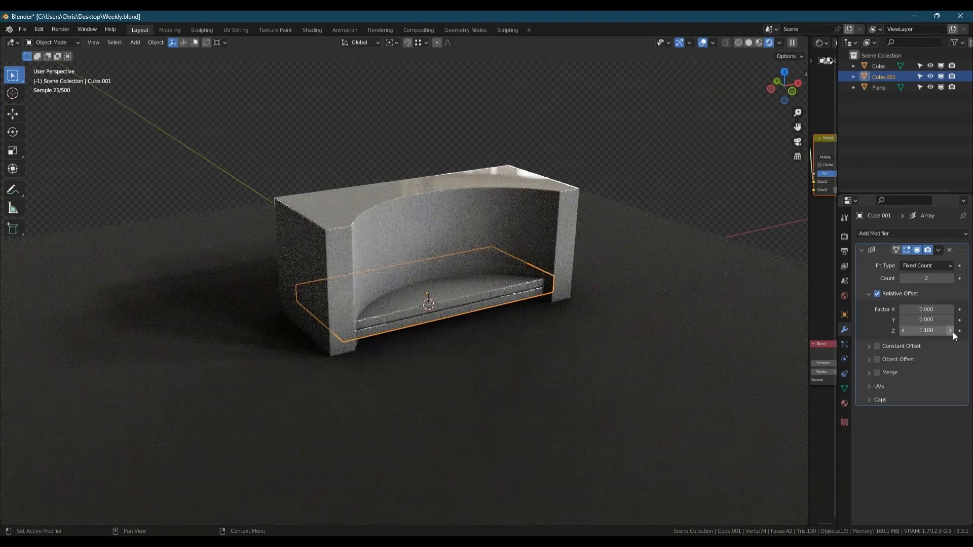
left_click(950, 331)
left_click(950, 330)
left_click(950, 330)
left_click(951, 330)
left_click(950, 330)
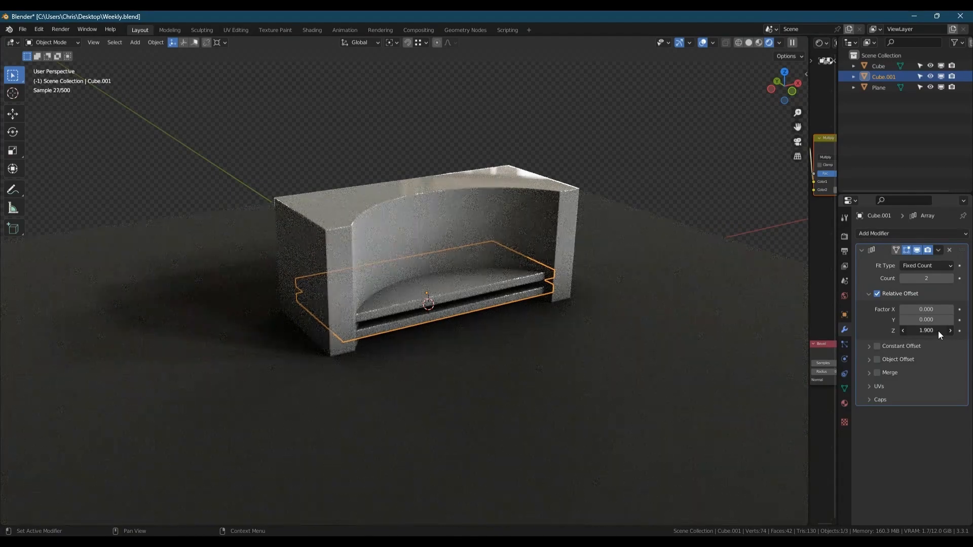
left_click_drag(938, 331, 938, 329)
Set the array count to 5 and apply the modifier
left_click(950, 278)
left_click(950, 278)
left_click(950, 278)
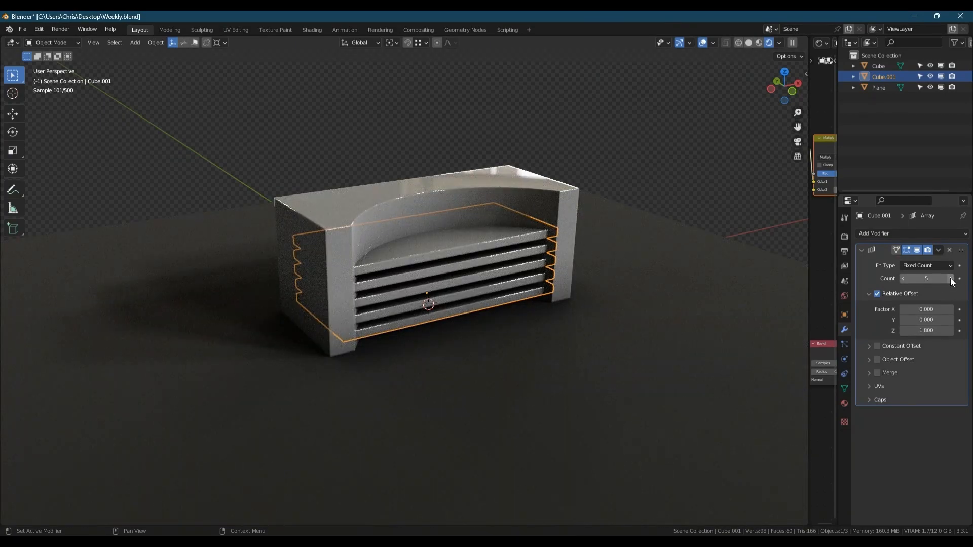
key("ctrl+a")
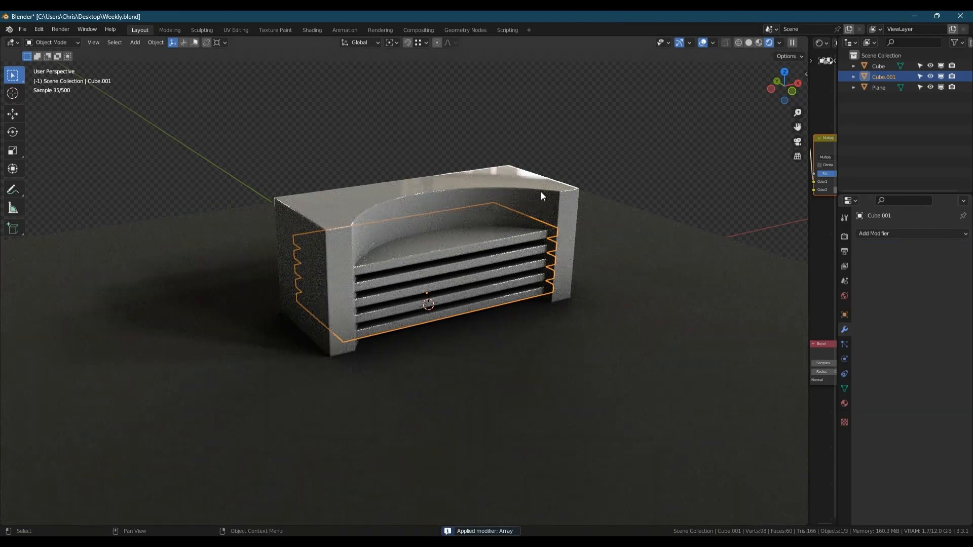
Join the five stacked slats to the curved block with the Auto Boolean Union operation of Bool Tool
middle_click_drag(540, 191, 492, 263)
key("Tab")
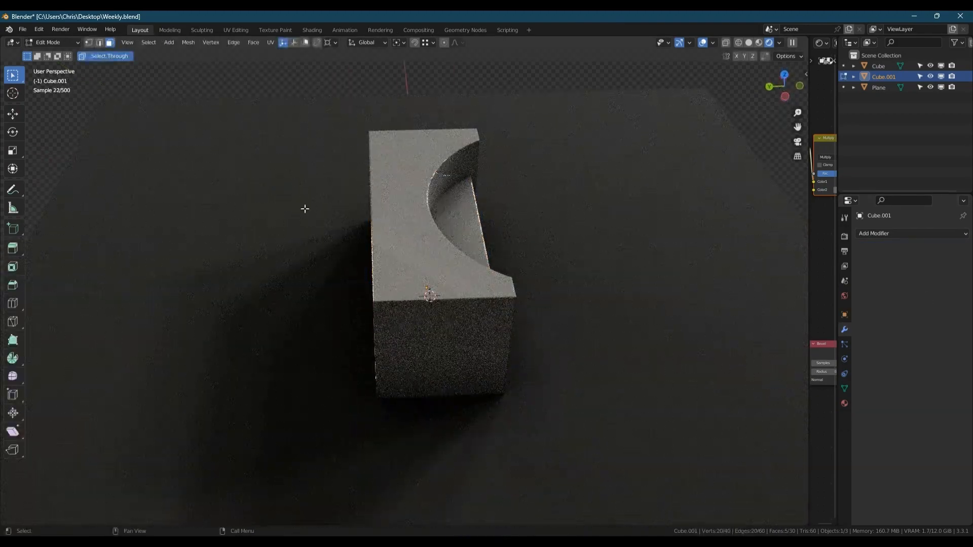
middle_click_drag(395, 413, 363, 231)
key("Tab")
left_click(363, 231, "shift")
key("ctrl+shift+b")
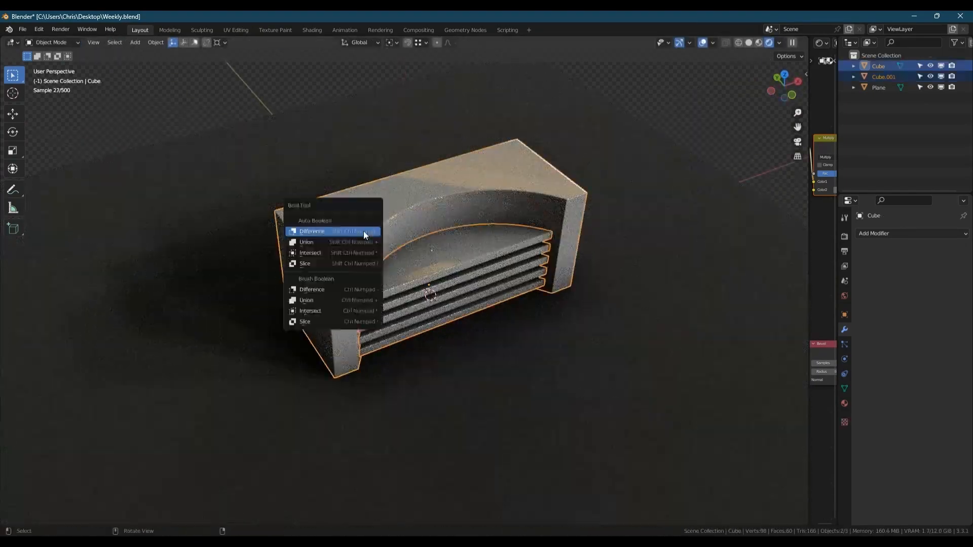
left_click(321, 244)
middle_click_drag(454, 302, 454, 286)
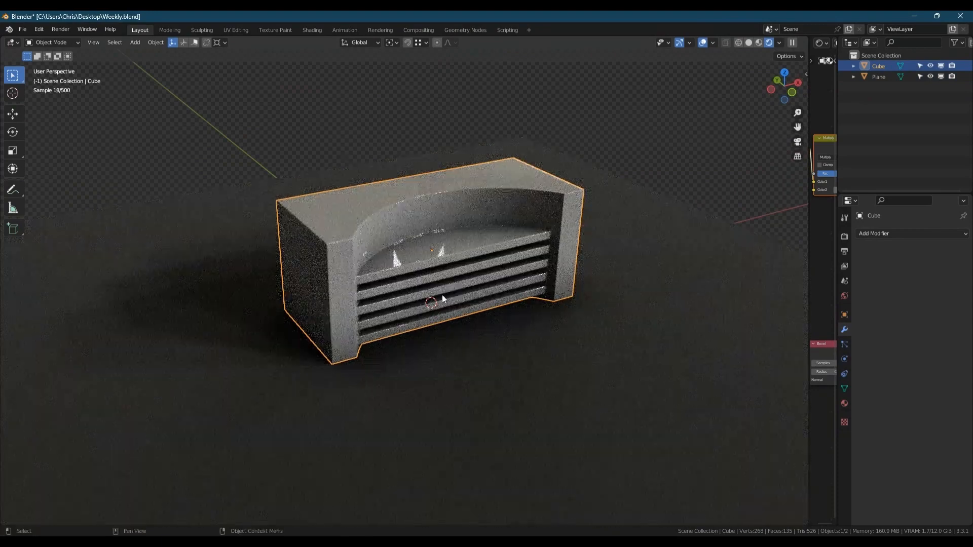
Add a cube, assign it the Large Grey material and shade it auto smooth
key("shift+a")
mouse_move(460, 306)
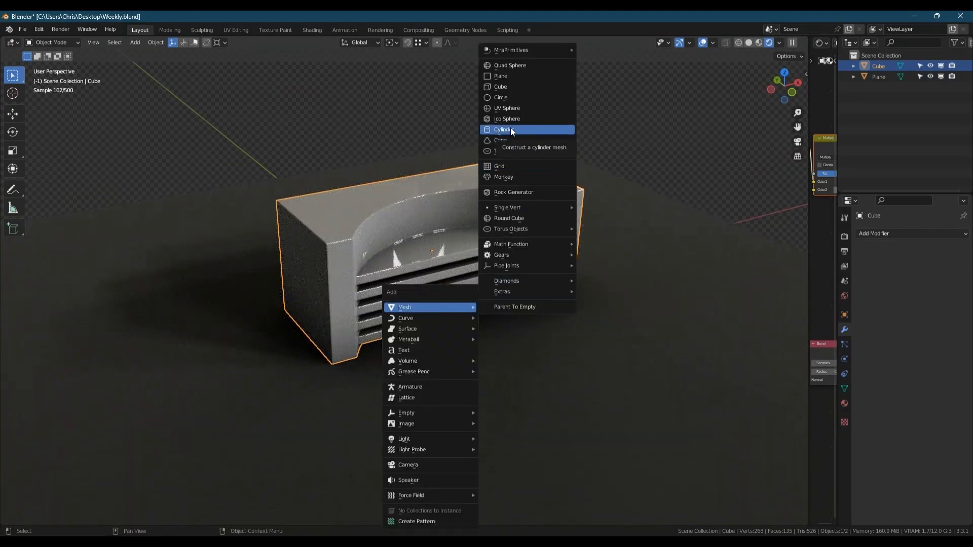
left_click(511, 88)
key("shift+q")
mouse_move(486, 282)
left_click(546, 317)
right_click(540, 220)
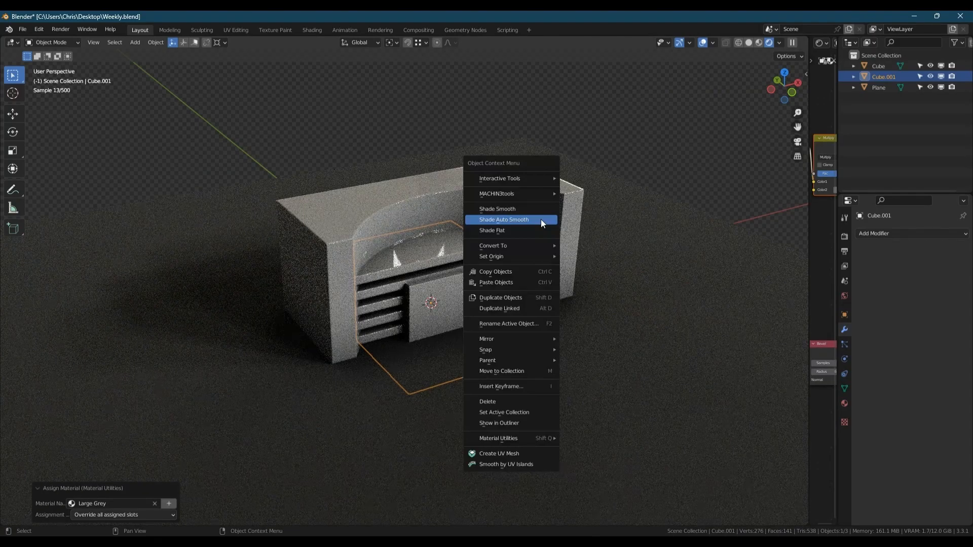
left_click(540, 220)
Move the new cube up 2 m along Z
key("g")
key("z")
key("2")
key("Return")
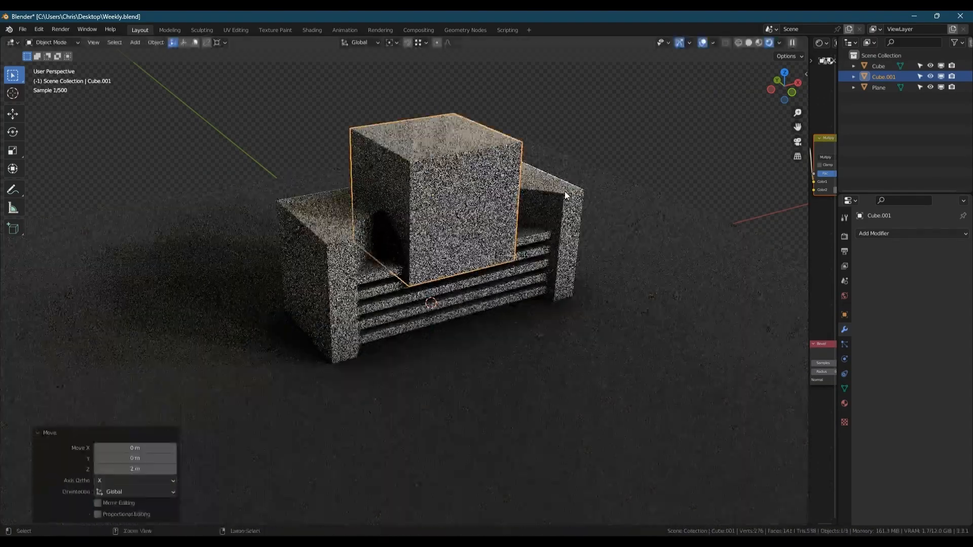
Scale the cube to about 0.332 in Z and 2.064 in X to form a wide slab
key("s")
key("z")
left_click(436, 175)
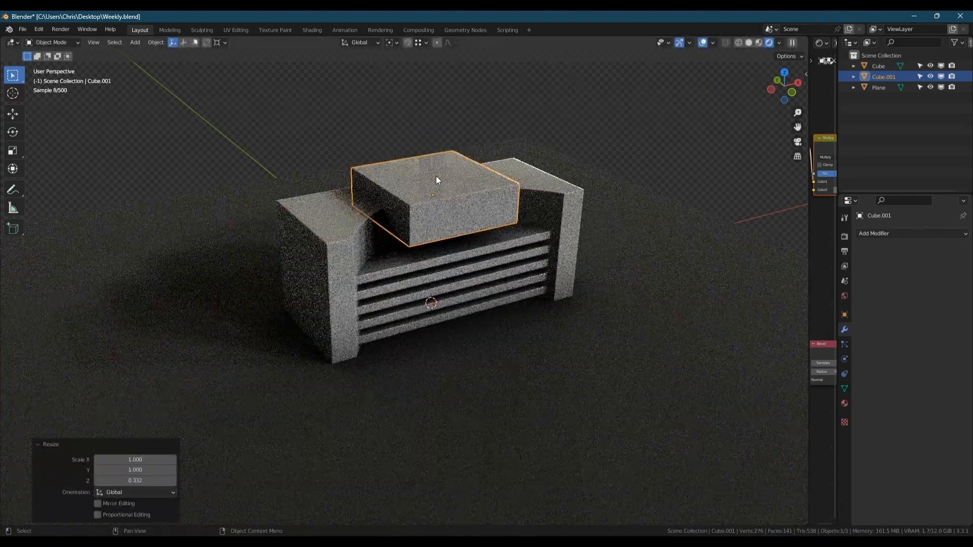
scroll(472, 193, "up", 3)
key("s")
key("x")
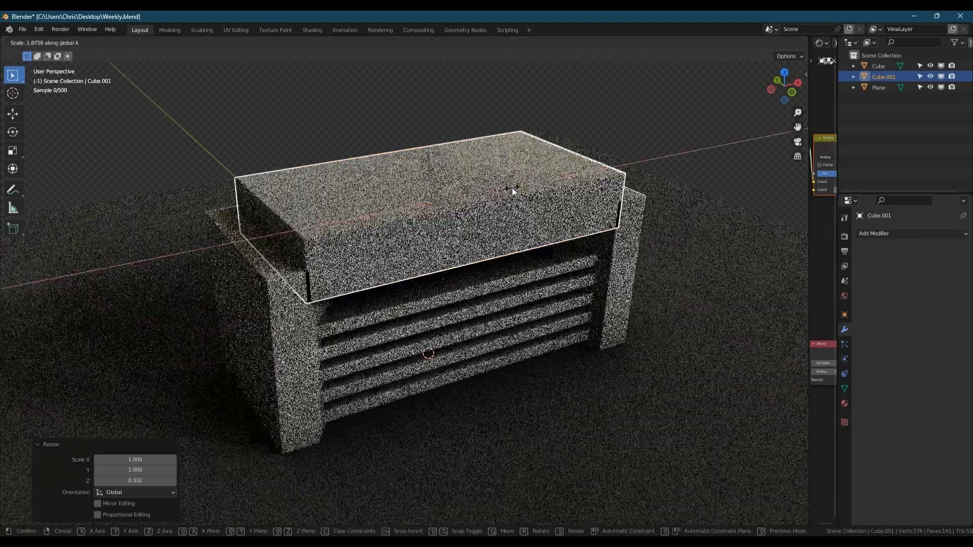
left_click(516, 186)
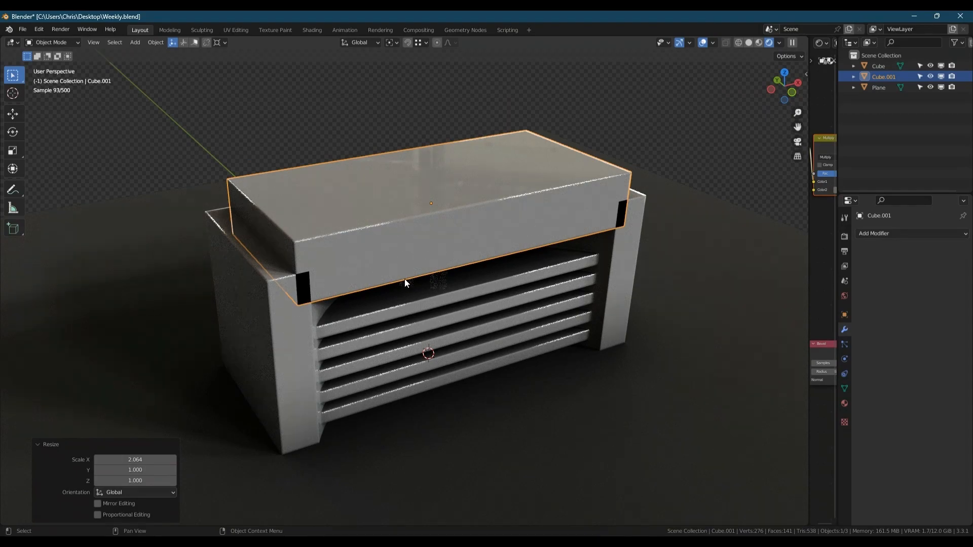
Lower the slab's front face about 0.41 m along Z and set it back about 0.177 m along Y
key("Tab")
middle_click_drag(404, 279, 427, 269)
left_click(426, 225)
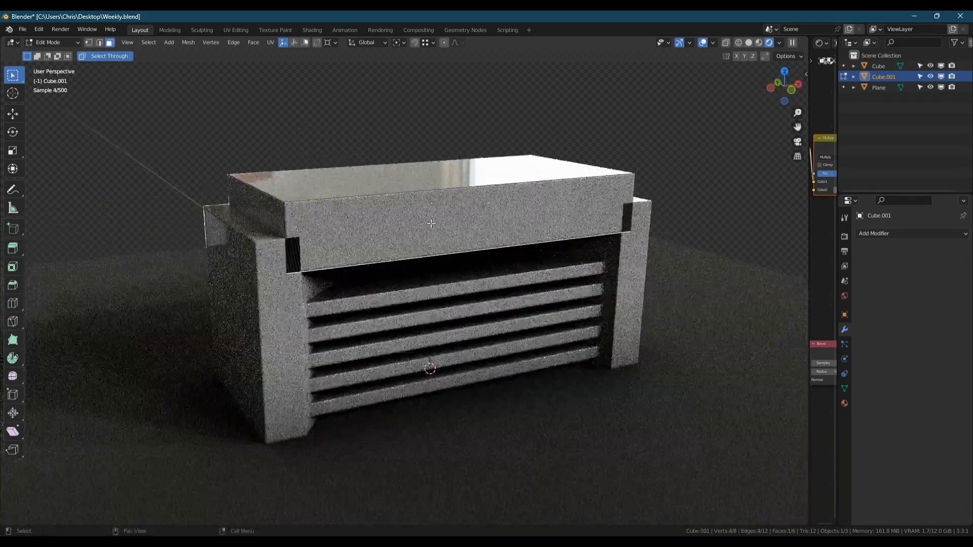
key("g")
key("z")
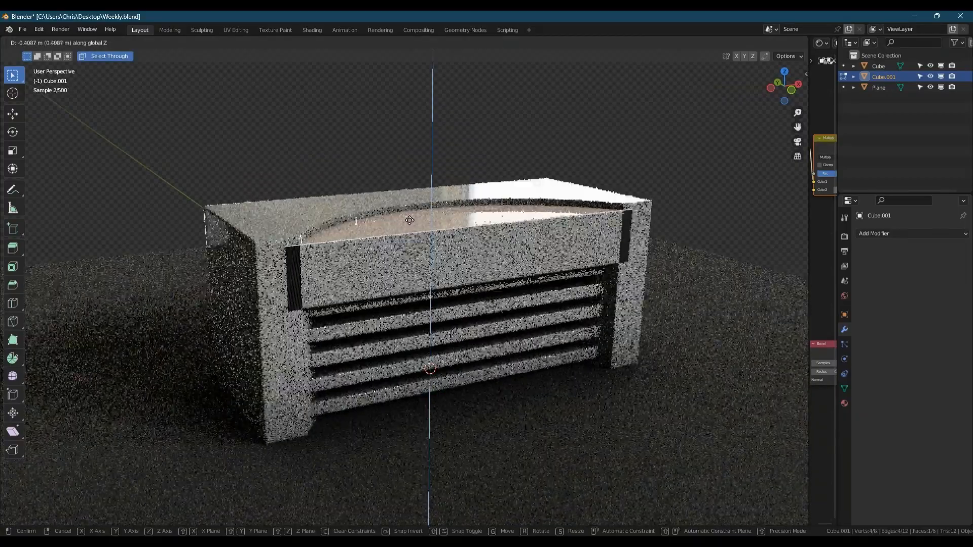
left_click(408, 220)
key("g")
key("y")
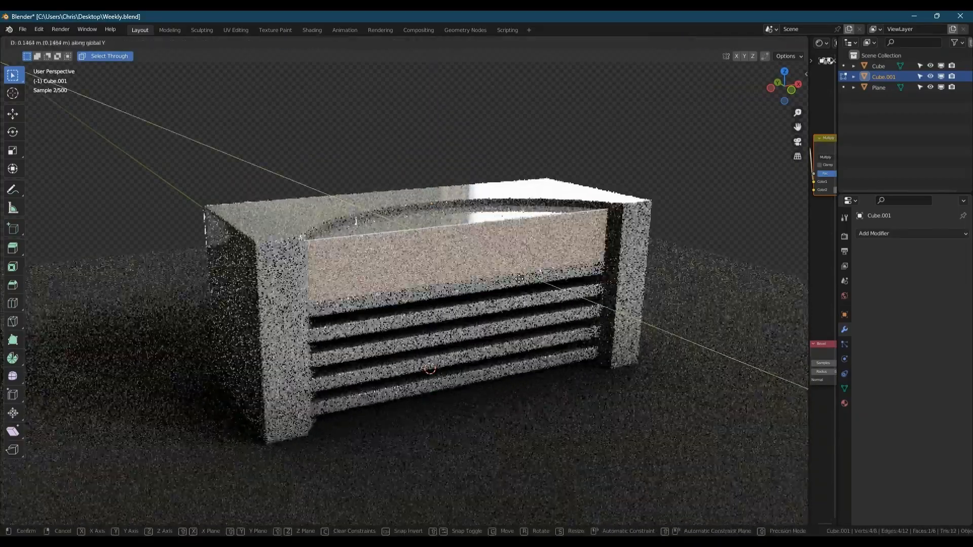
left_click(517, 278)
middle_click_drag(517, 278, 477, 258)
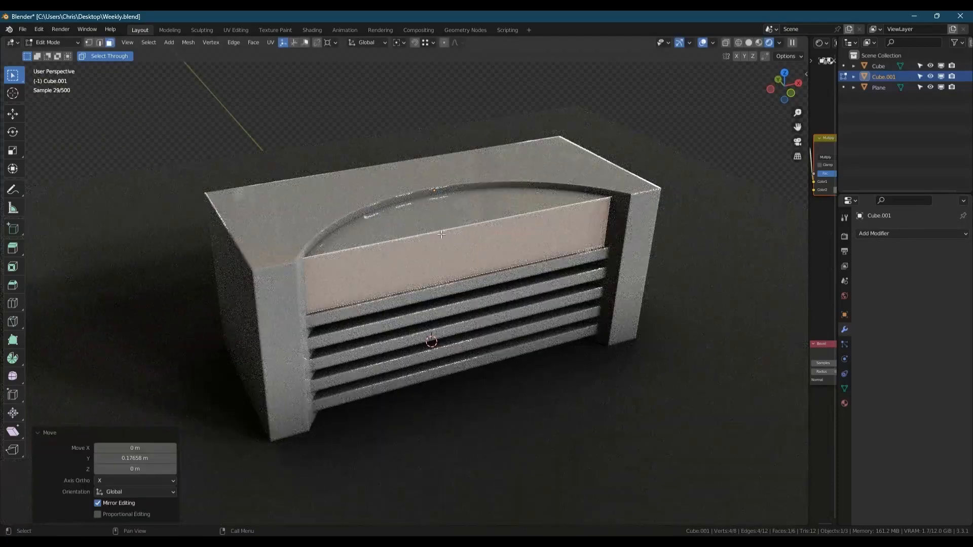
Lower the slab's front upper edge about 0.611 m along Z, down to the top slat
scroll(441, 233, "up", 2)
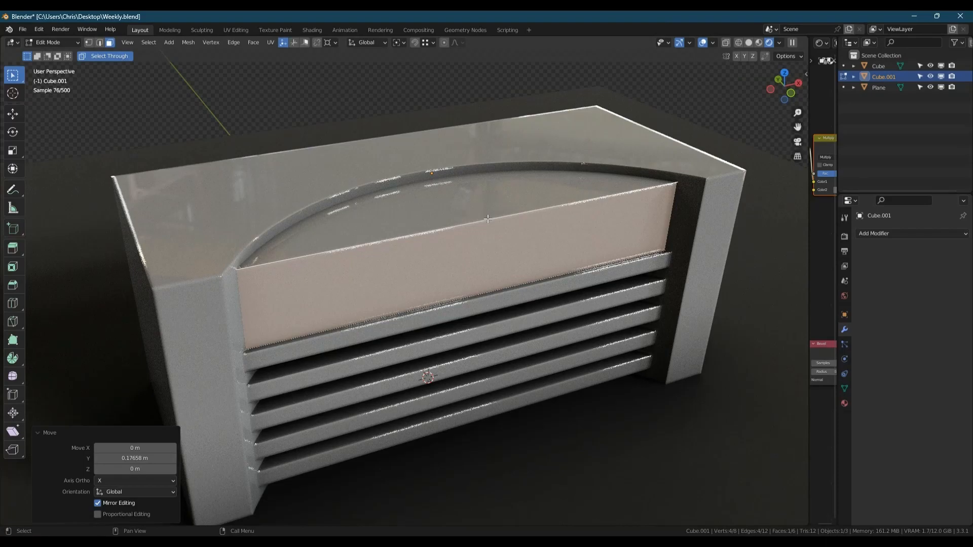
key("2")
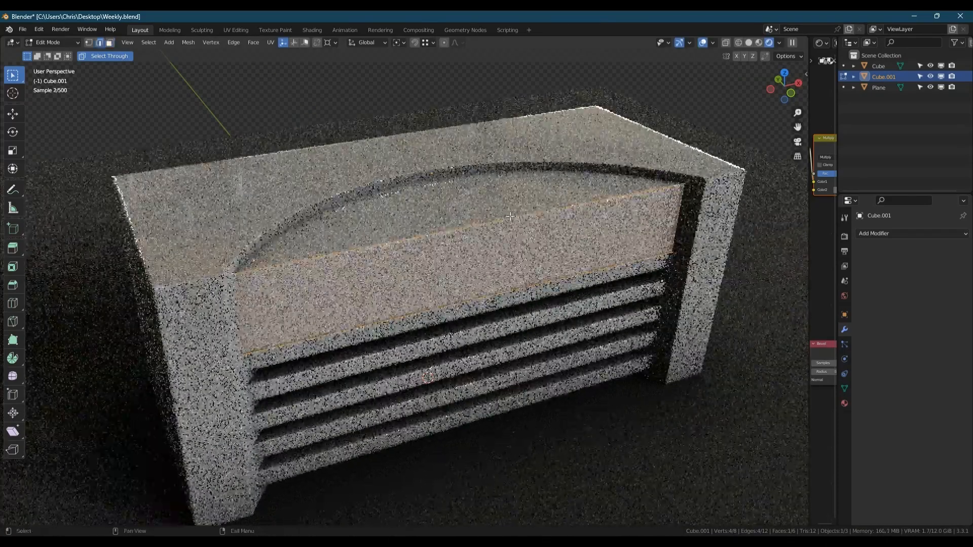
key("g")
key("z")
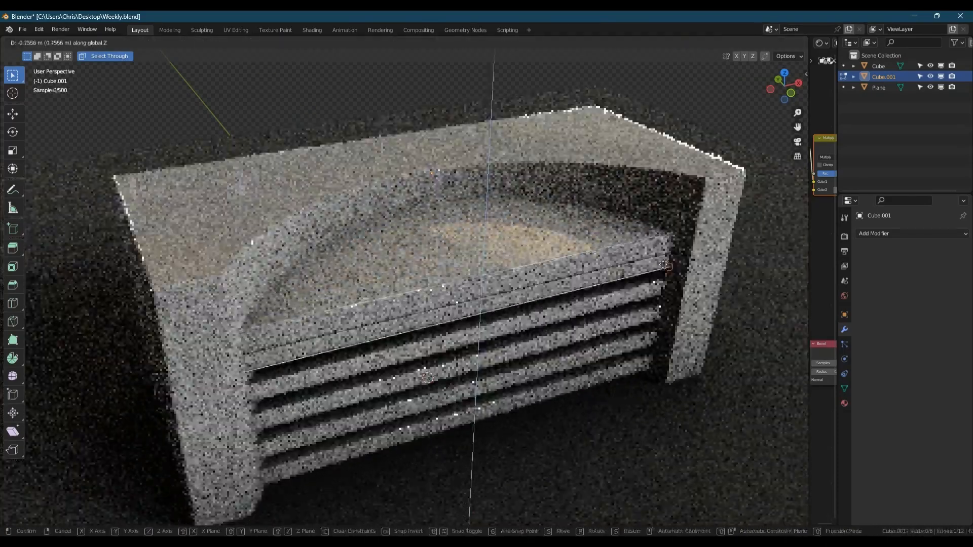
left_click(669, 251)
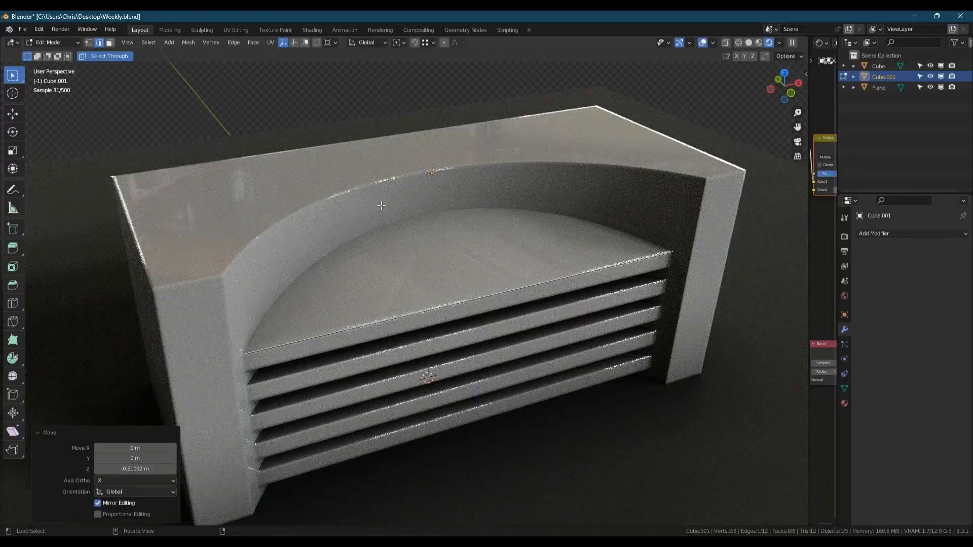
Raise the slab's rear upper edge along Z to steepen the slope of its top face
key("alt+z")
left_click(417, 174)
key("g")
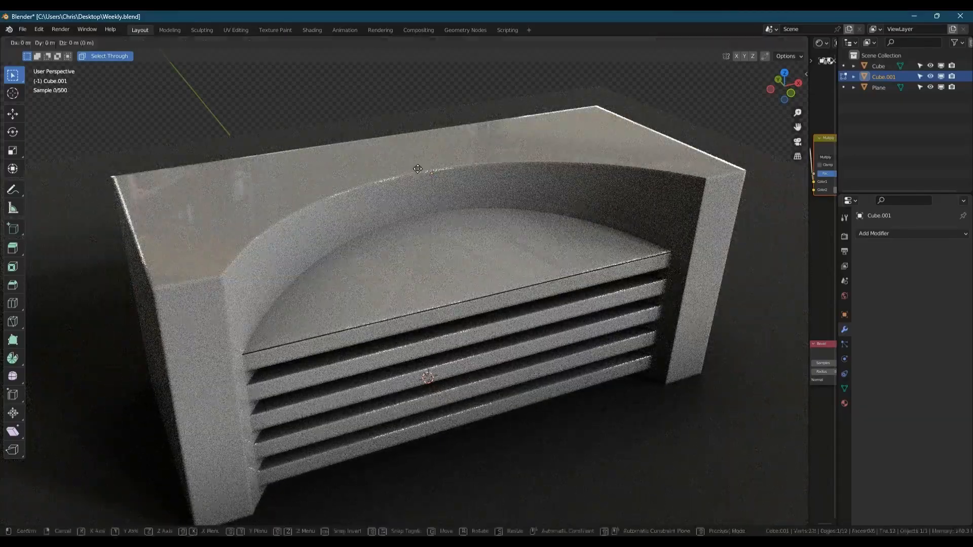
key("z")
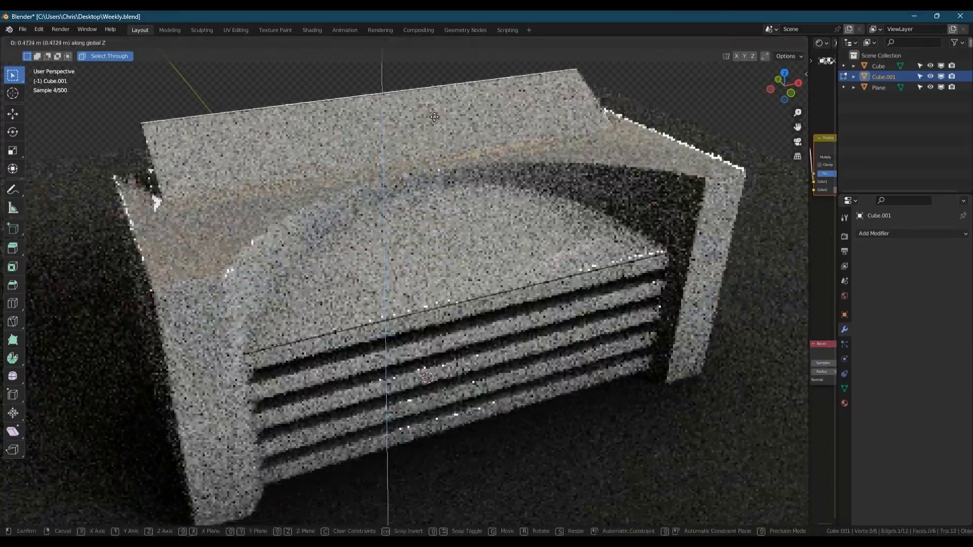
left_click(435, 114)
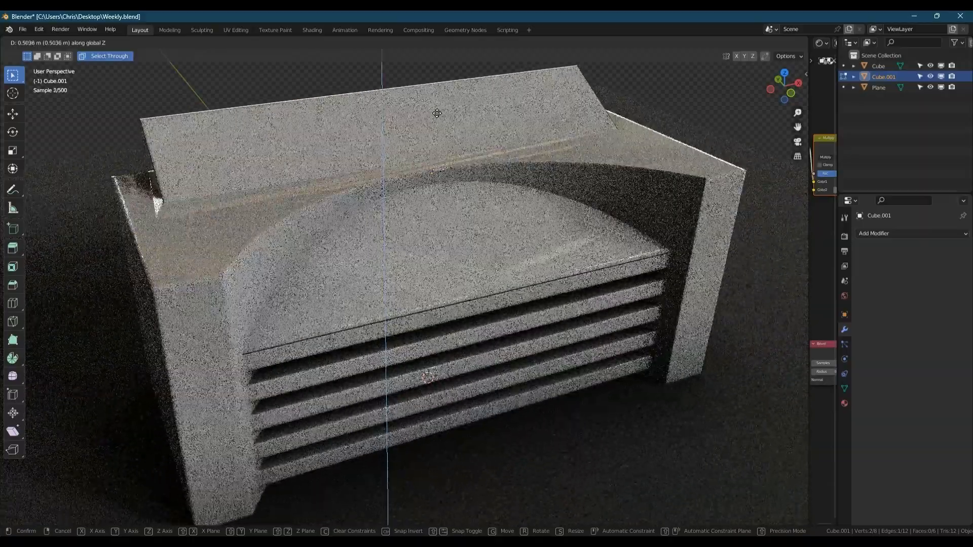
Move the slab's back face about 0.81 m forward along Y and return to Object Mode
middle_click_drag(445, 102, 311, 200)
key("3")
left_click(386, 177)
key("g")
key("y")
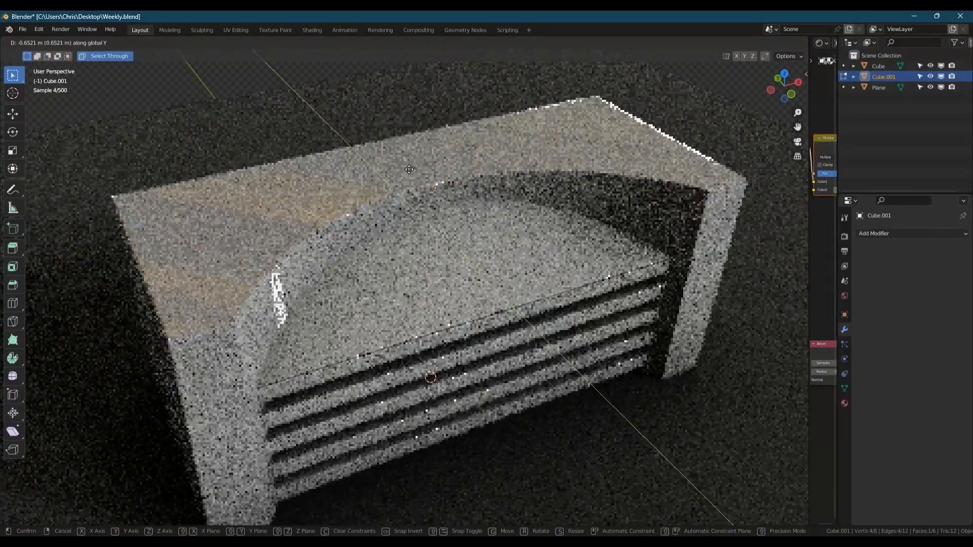
left_click(417, 177)
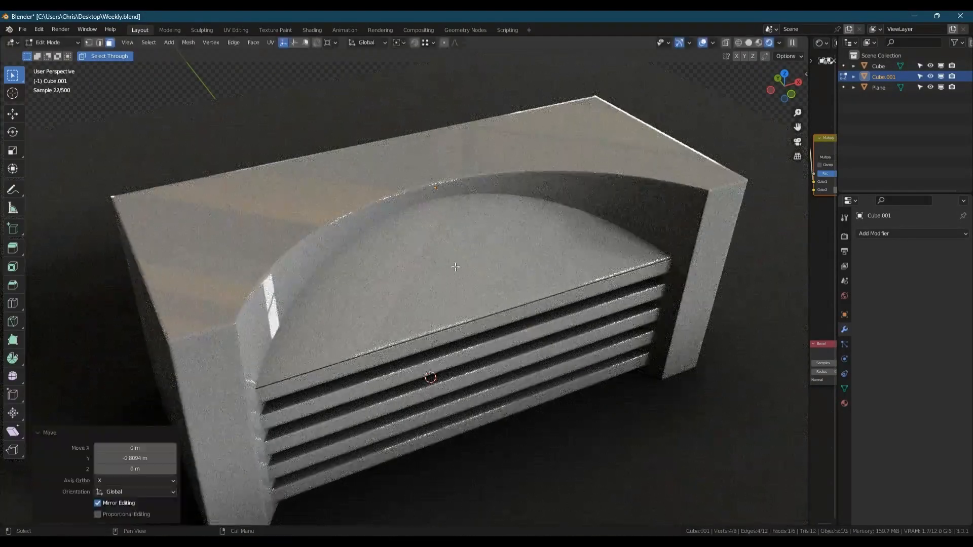
key("Tab")
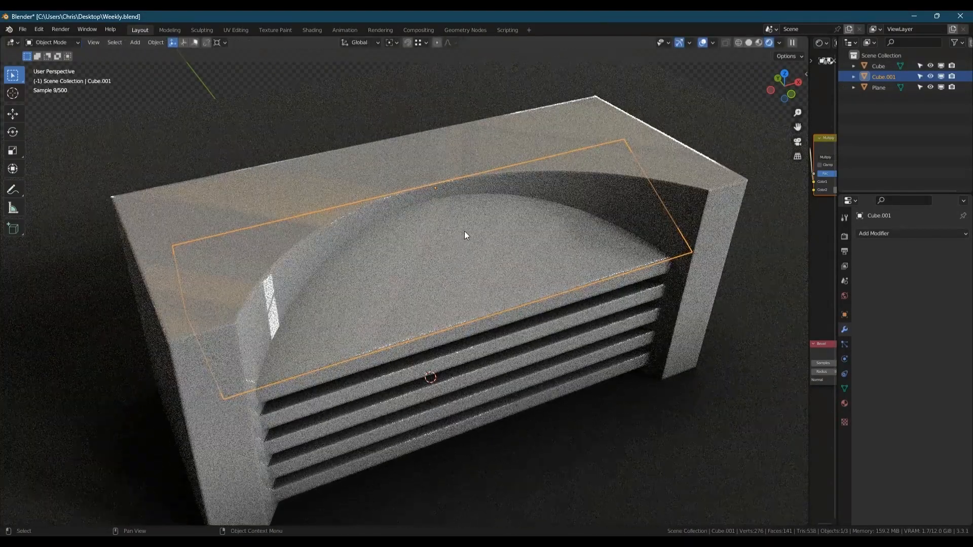
Nudge the sloped slab slightly along Z to line its front edge up with the top slat
key("g")
key("z")
left_click(464, 232)
key("Tab")
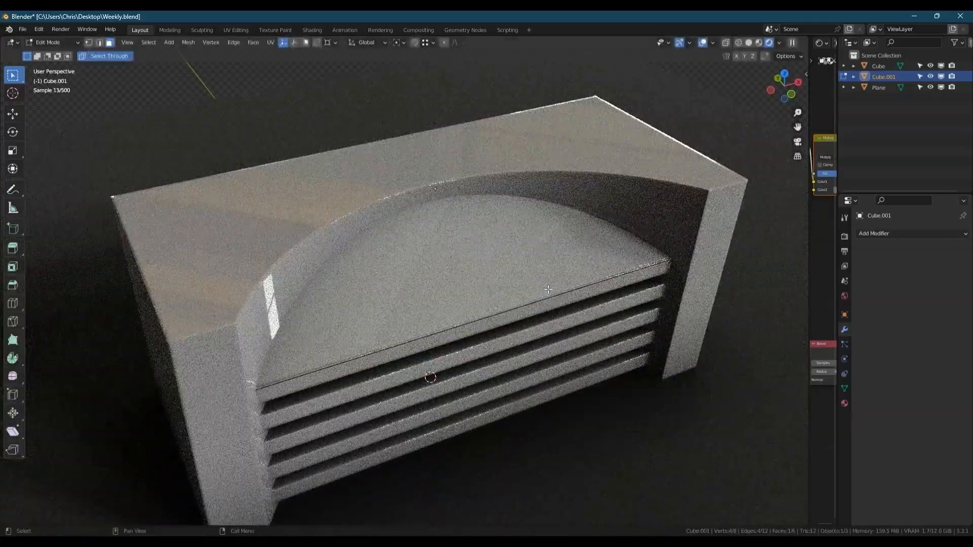
left_click(487, 279)
key("Tab")
Join the sloped slab to the block with Bool Tool's Auto Boolean Union
scroll(487, 280, "up", 5)
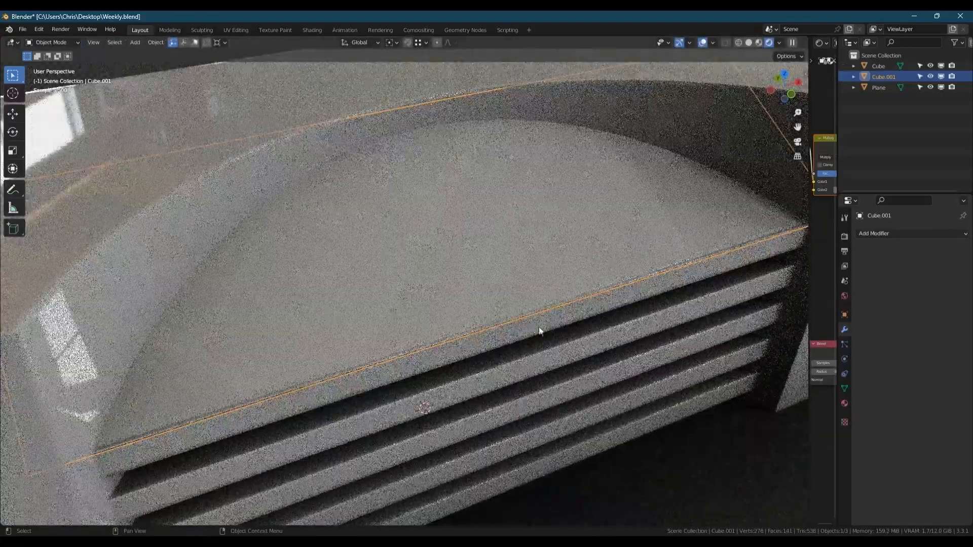
left_click(539, 327, "shift")
key("shift+ctrl+b")
left_click(539, 326)
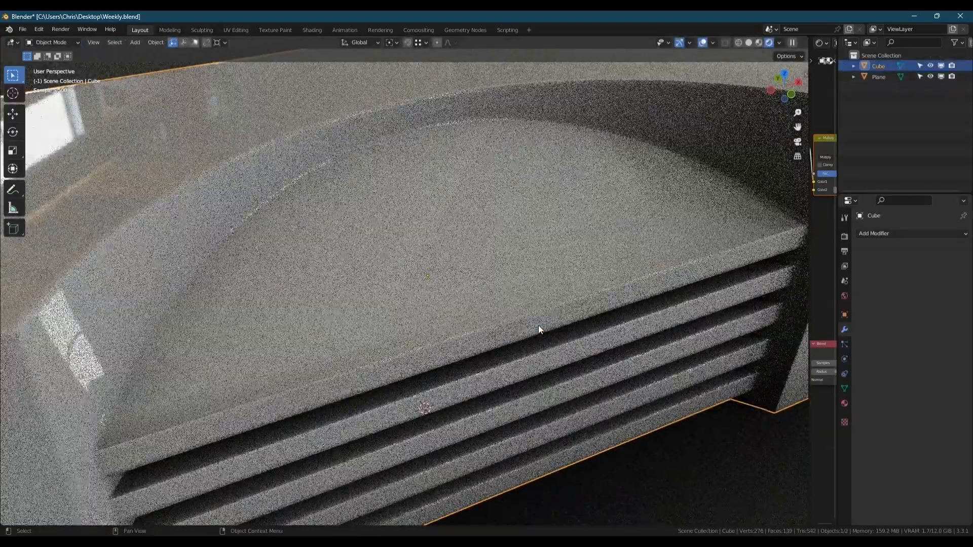
Merge the combined mesh's vertices by distance with a merge distance of 0.0301 m
key("Tab")
middle_click_drag(538, 326, 529, 325)
key("m")
left_click(530, 325)
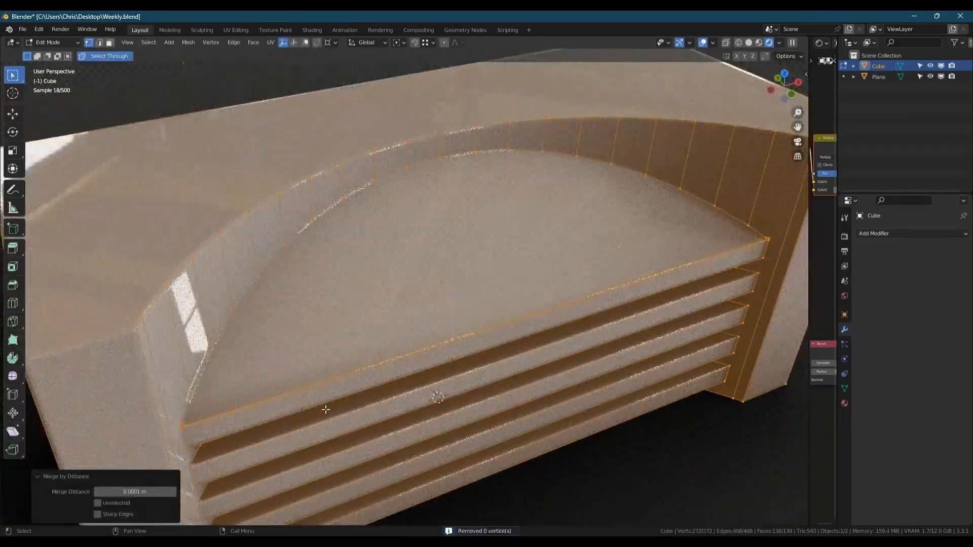
left_click_drag(124, 491, 140, 492)
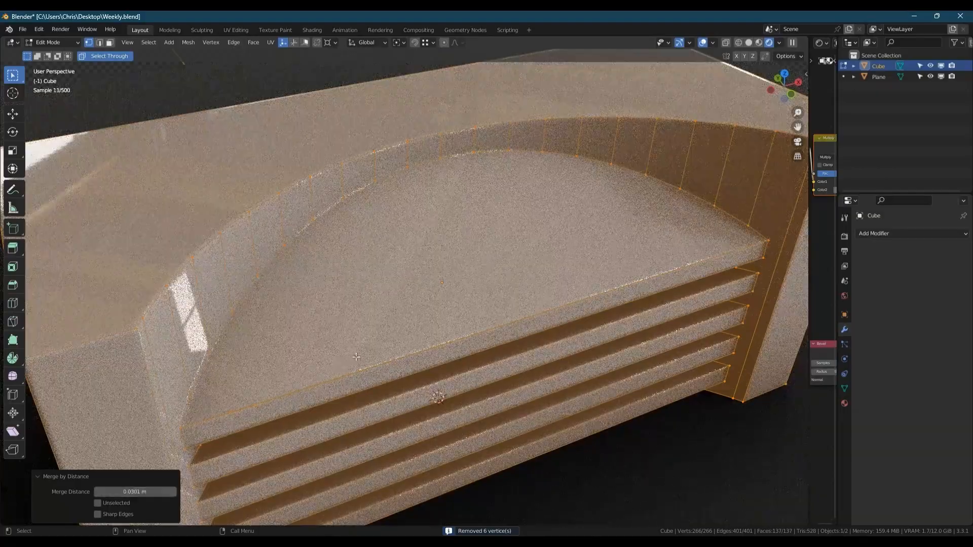
middle_click_drag(360, 354, 381, 309, "shift")
scroll(413, 309, "down", 5)
key("Tab")
key("Tab")
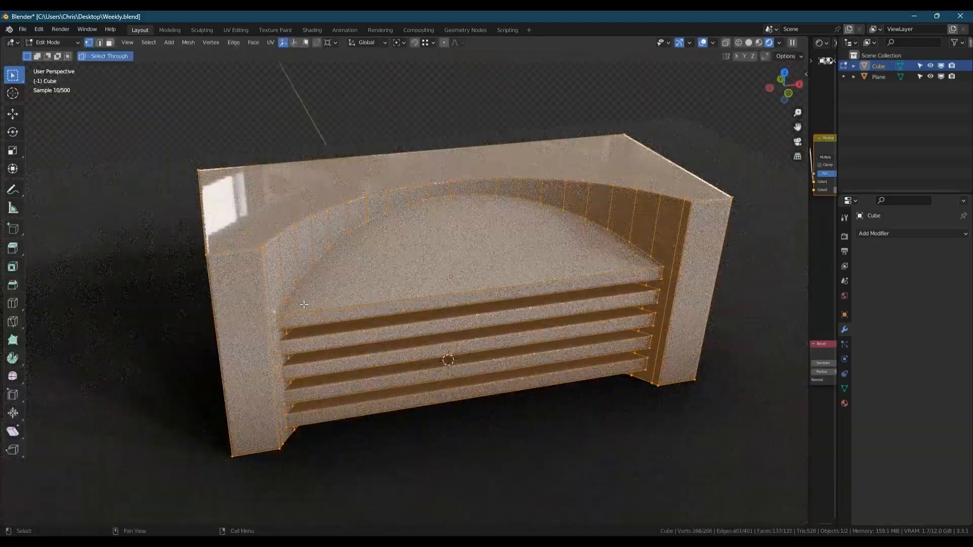
Clean up the stray vertices at the sloped surface's front corner and check its boundary by selecting the edge loops
scroll(628, 282, "up", 3)
key("alt+a")
middle_click_drag(628, 281, 783, 252)
left_click(783, 253)
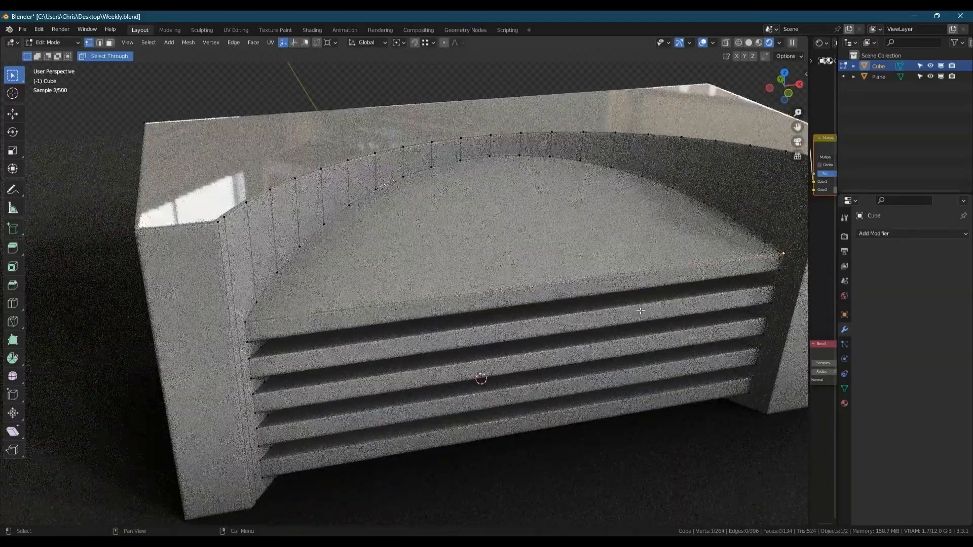
key("2")
double_click(782, 257)
double_click(754, 232)
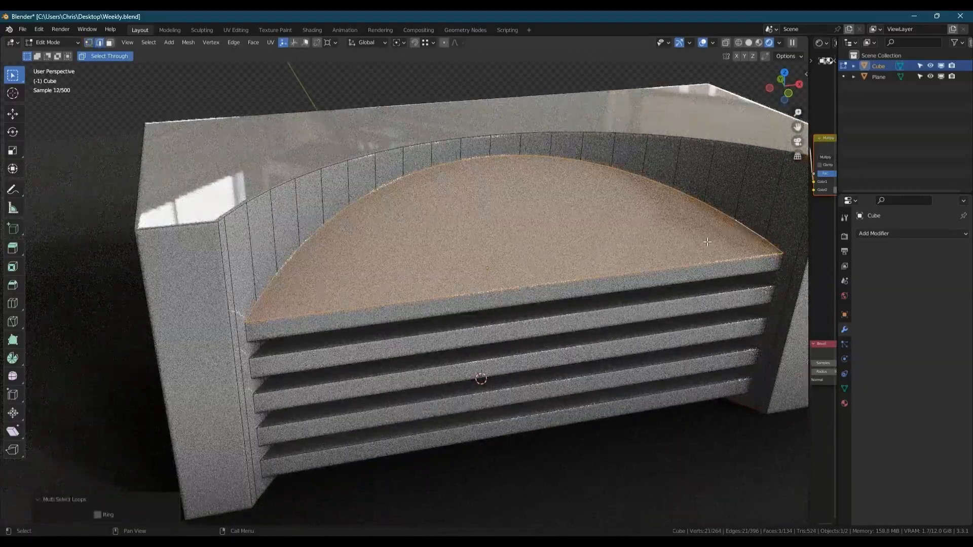
key("Tab")
Add a 64-vertex cylinder of 1 m radius and 2 m depth, with auto-smooth shading and the Large Grey material
scroll(441, 281, "down", 3)
middle_click_drag(423, 281, 464, 274)
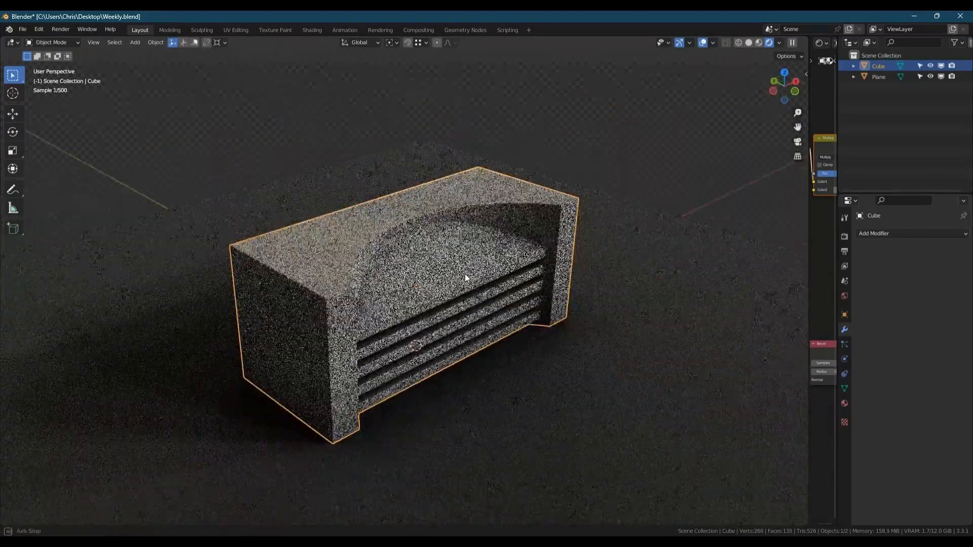
key("shift+a")
mouse_move(547, 302)
left_click(600, 123)
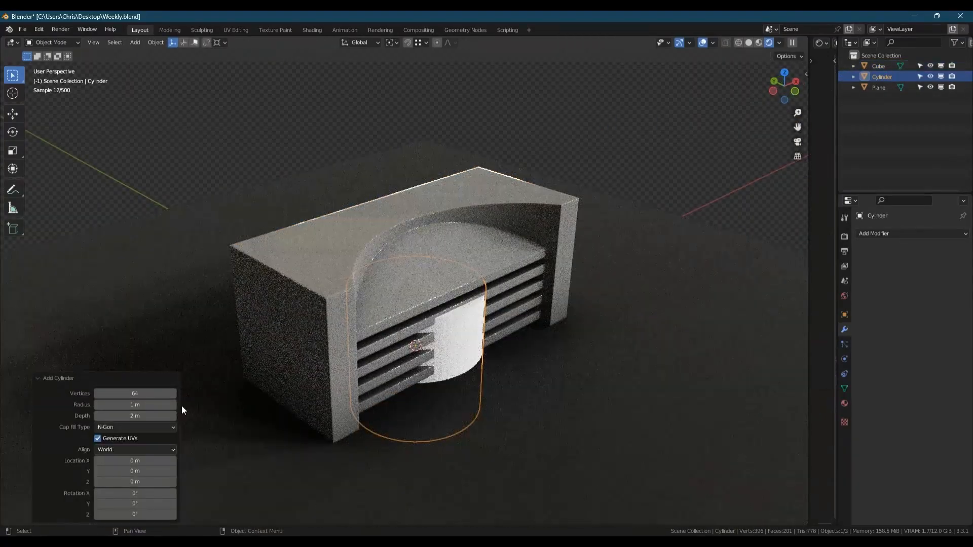
right_click(430, 347)
left_click(430, 342)
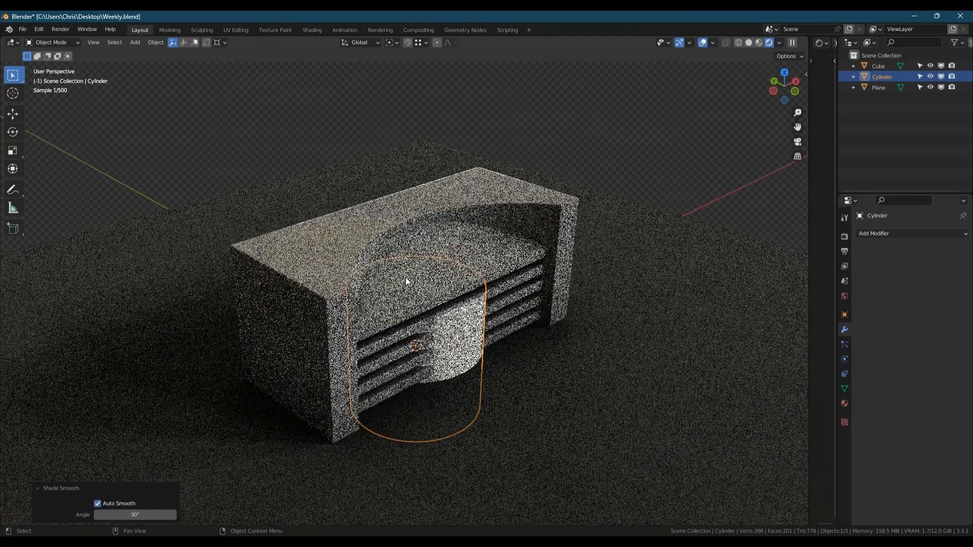
key("shift+q")
mouse_move(405, 278)
left_click(472, 316)
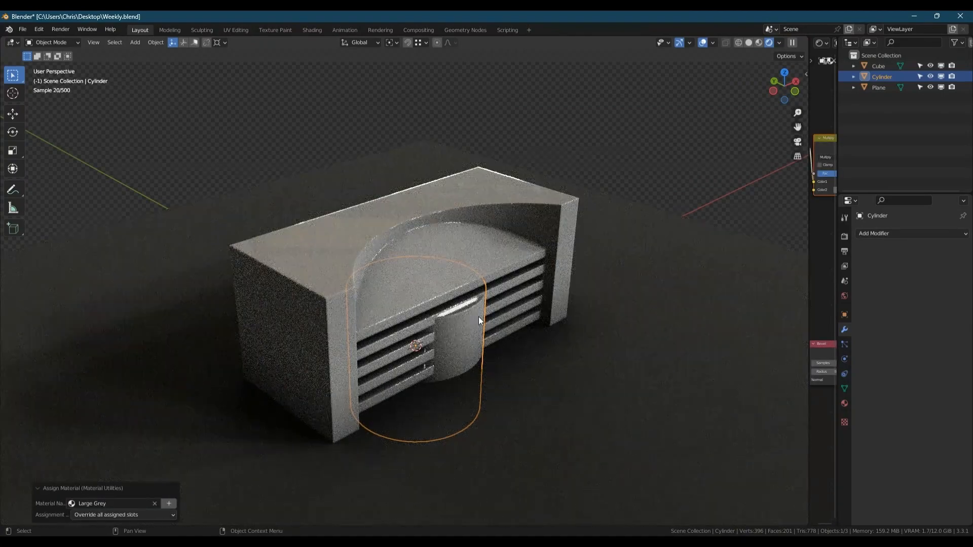
Scale the cylinder uniformly to about 0.804 and raise it about 0.752 m along Z
key("s")
left_click(560, 332)
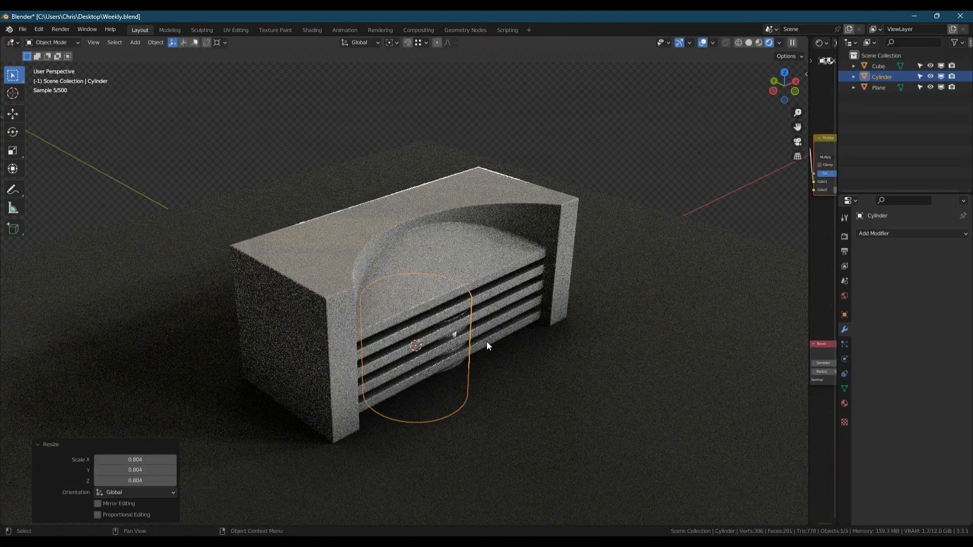
key("g")
key("z")
key("Escape")
Move the cylinder forward along Y so it stands partly out of the slatted recess
key("g")
key("y")
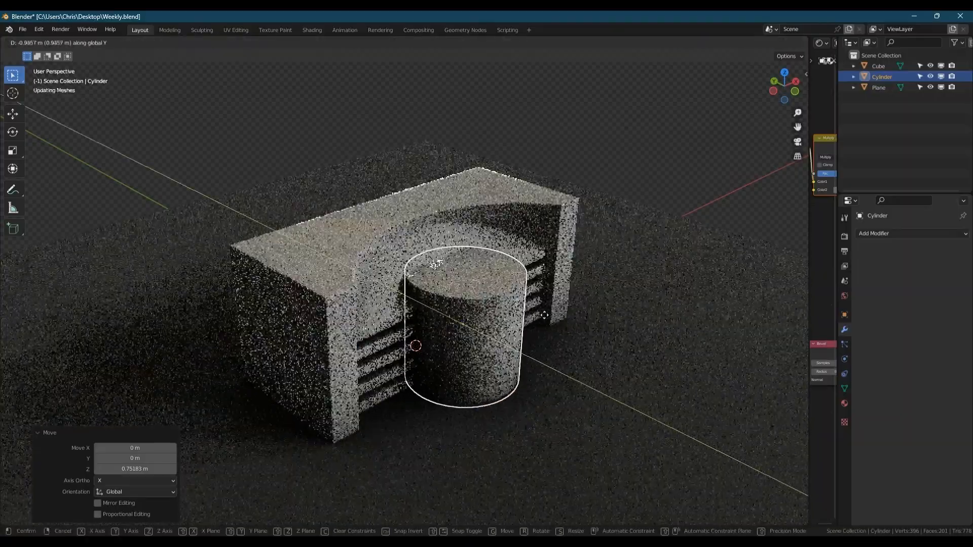
left_click(458, 311)
Raise the cylinder's top face about 0.6 m along Z so it reaches well above the slats
mouse_move(460, 316)
middle_mouse_down()
mouse_move(439, 278)
mouse_move(428, 296)
mouse_move(460, 302)
middle_mouse_up()
key("Tab")
left_click(459, 302)
key("g")
key("z")
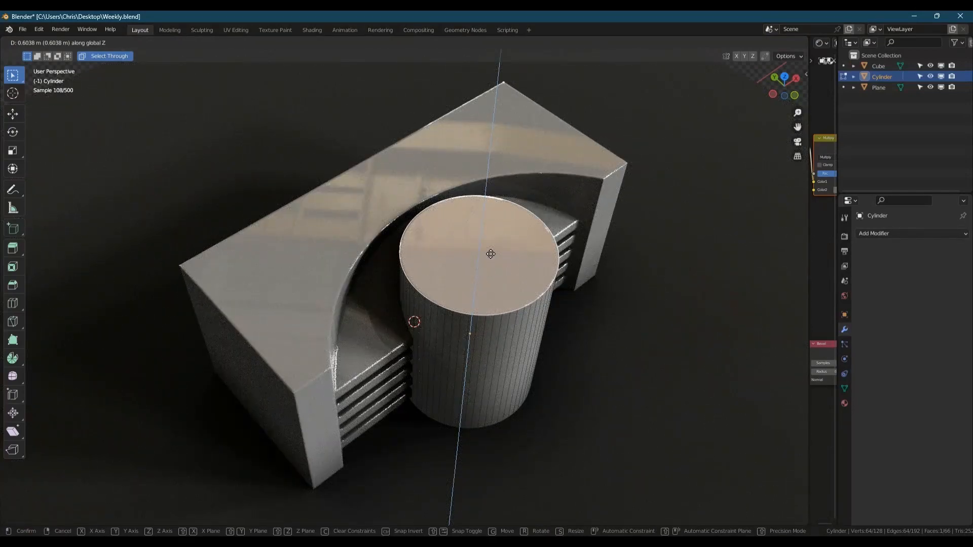
left_click(491, 254)
middle_click_drag(490, 254, 465, 259)
key("Tab")
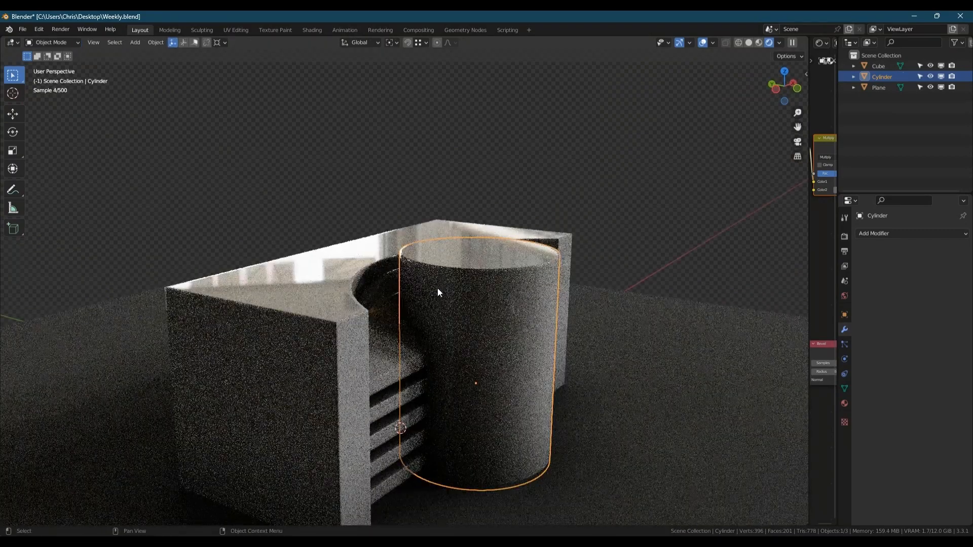
Cut the cylinder out of the block with a boolean difference
left_click(358, 309, "shift")
key("ctrl+shift+b")
left_click(314, 358)
Move the cylinder cutter about -0.145 m along Y to adjust its cut through the slats
middle_click_drag(314, 357, 579, 290)
left_click(577, 293)
key("g")
key("y")
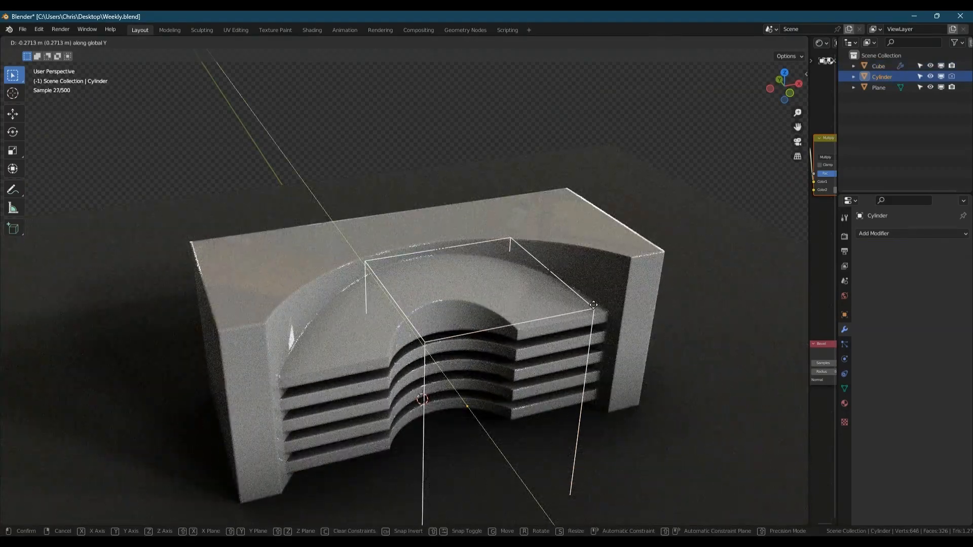
key("Return")
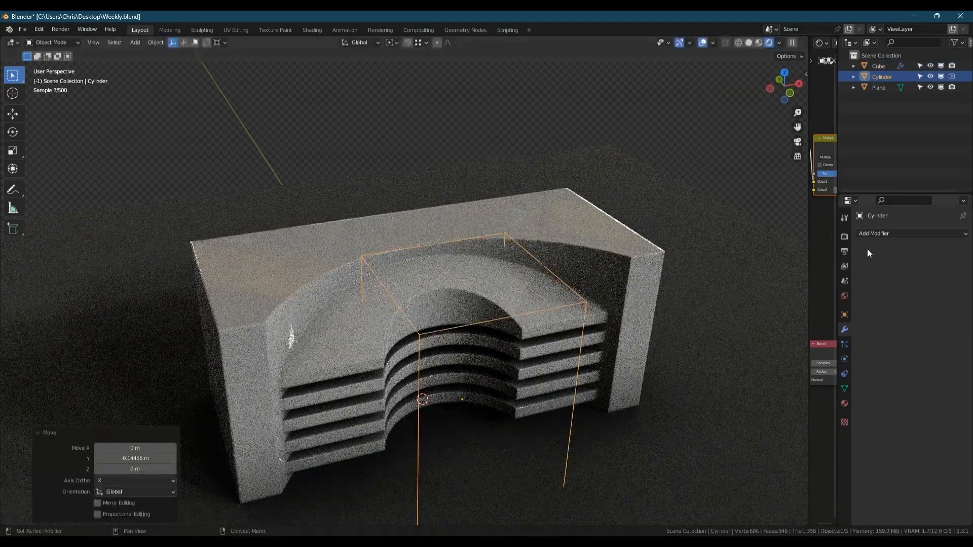
Add a Solidify modifier with 0.019 m thickness to the cylinder cutter and apply it
left_click(906, 234)
left_click(765, 407)
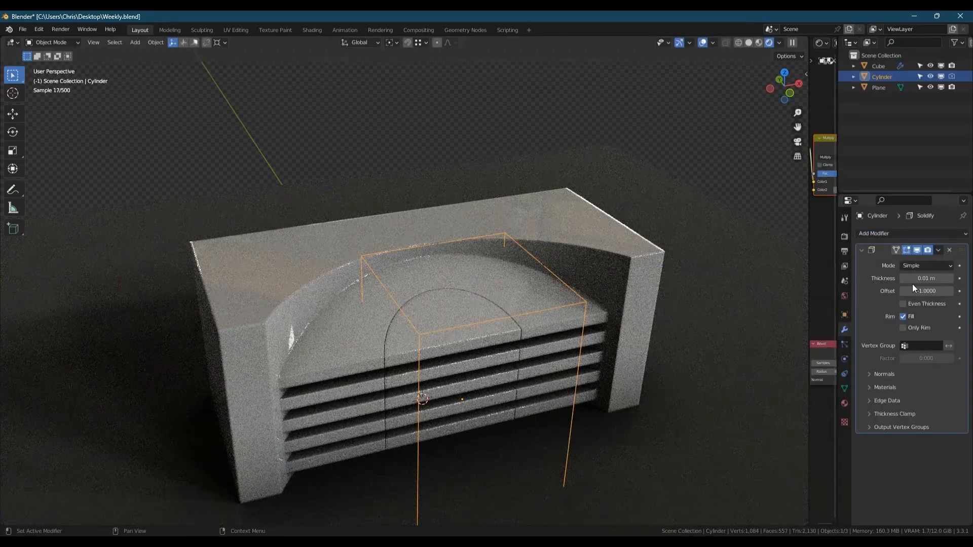
left_click_drag(919, 279, 926, 279)
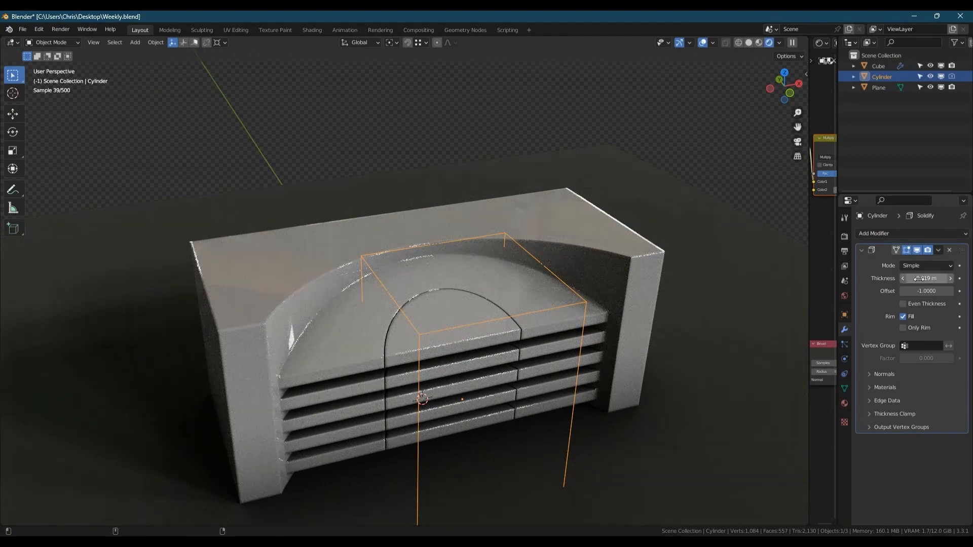
middle_click_drag(480, 308, 501, 303)
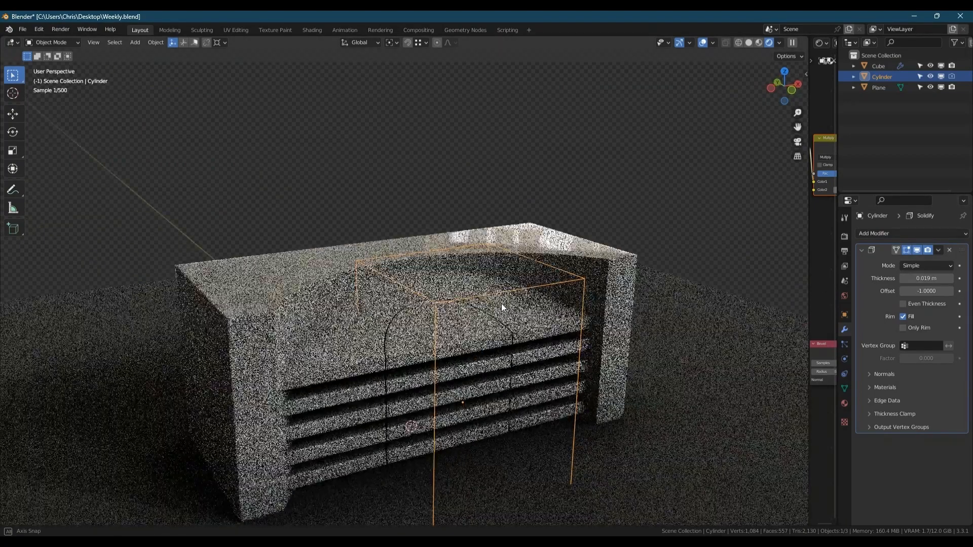
key("ctrl+a")
Apply the block's boolean cut and remove the cylinder cutter
left_click(605, 262)
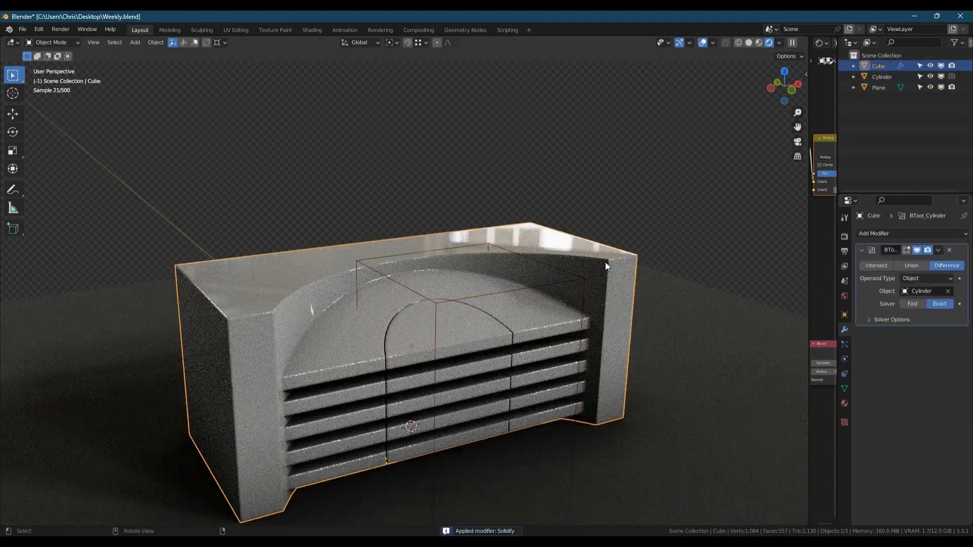
key("ctrl+shift+b")
left_click(549, 369)
left_click(485, 332)
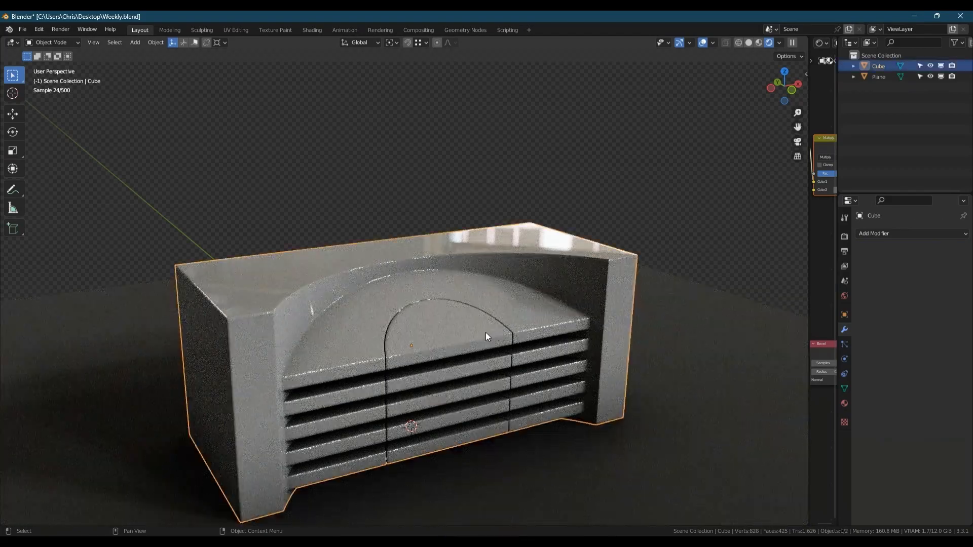
Select the linked central slat pieces inside the curved seam and separate them into their own object
key("Tab")
key("l")
key("l")
key("l")
key("l")
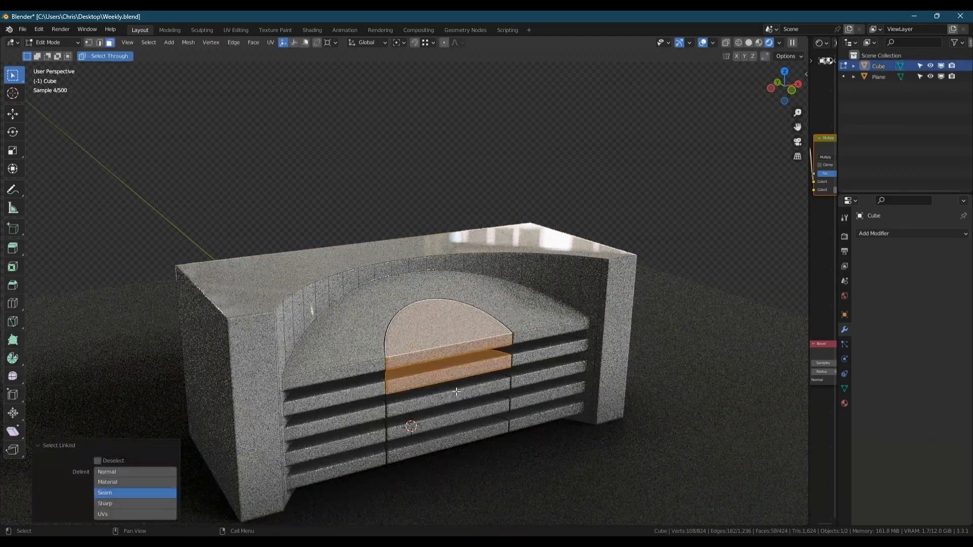
key("l")
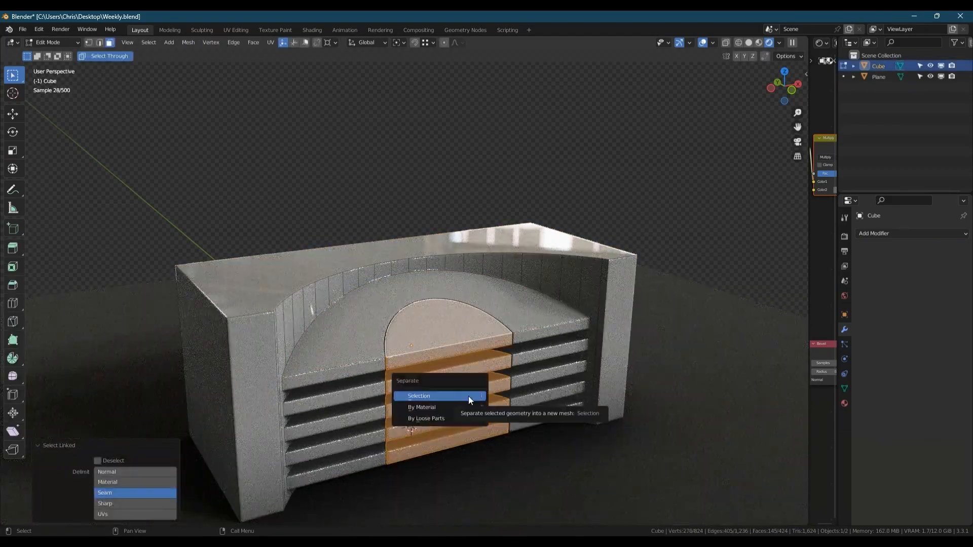
left_click(468, 396)
Assign the Large Yellow material to the separated central slat insert
key("Tab")
left_click(465, 342)
key("shift+q")
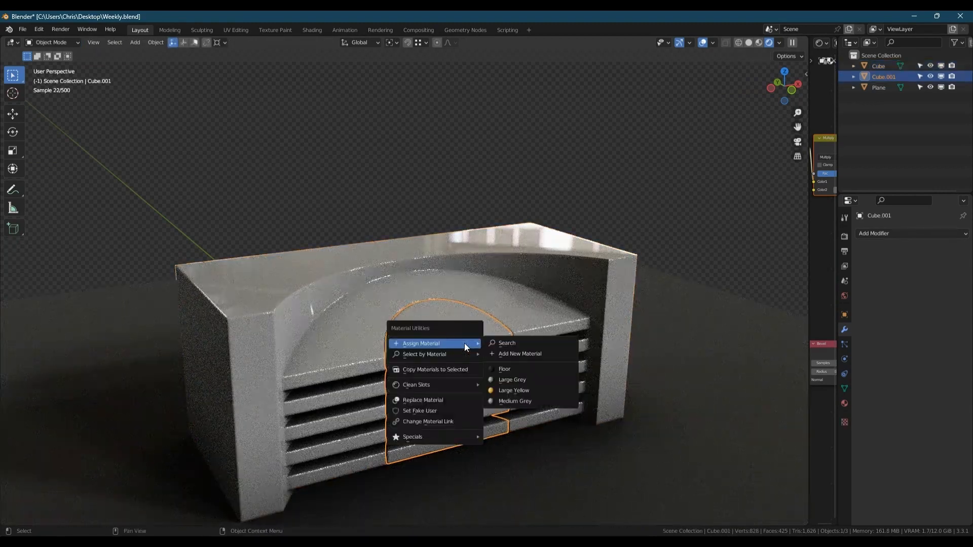
left_click(520, 391)
left_click(611, 366)
middle_click_drag(585, 354, 569, 366)
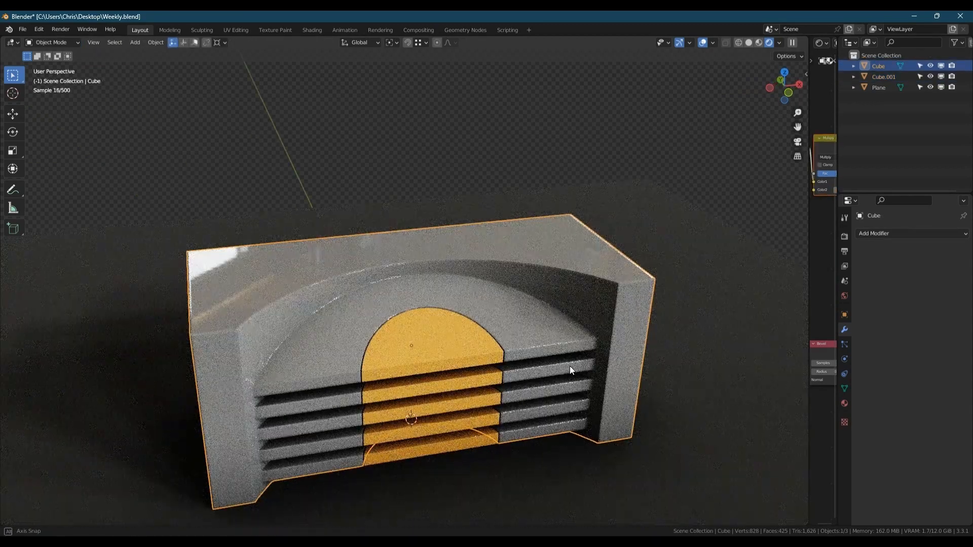
Add a 2 m cube with a grey material and auto-smooth shading at 30°
key("shift+a")
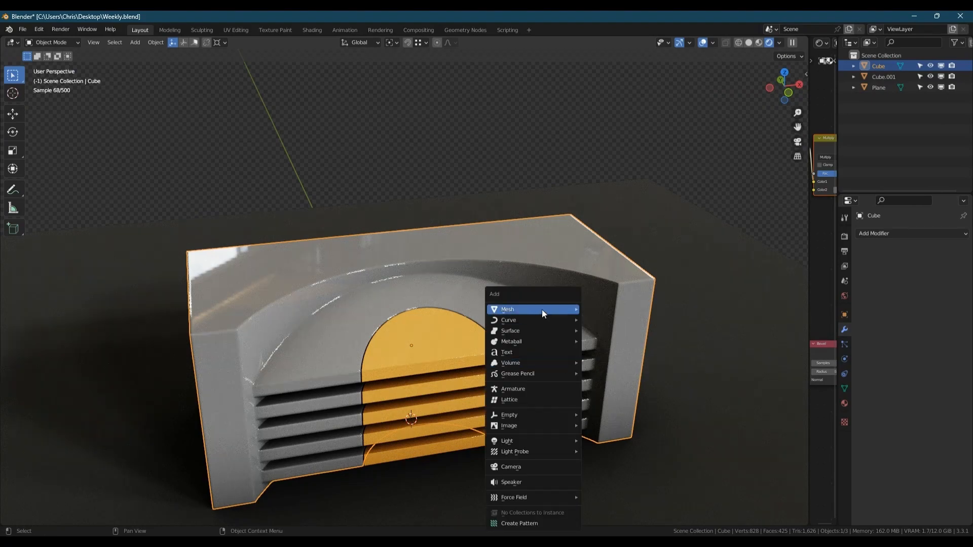
mouse_move(531, 309)
mouse_move(608, 294)
left_click(619, 90)
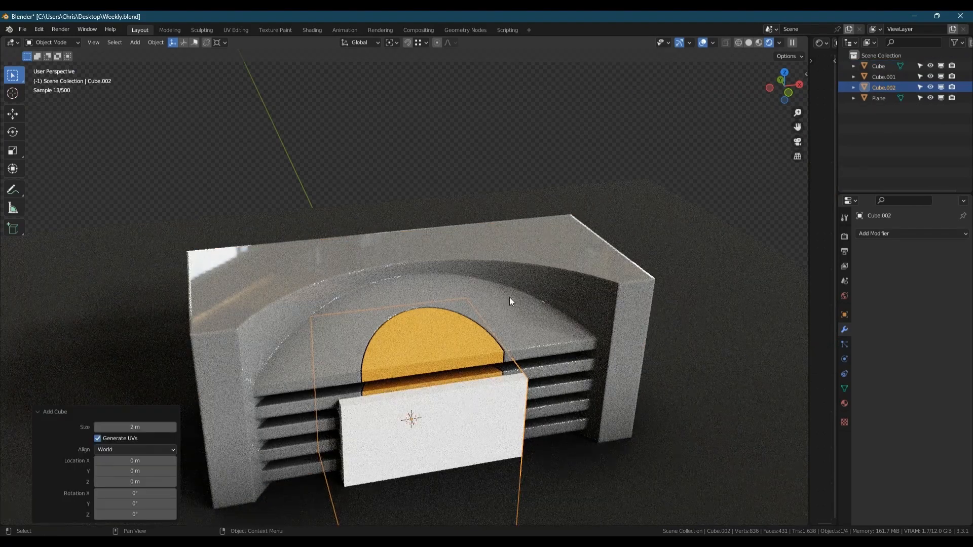
key("shift+q")
mouse_move(509, 296)
left_click(557, 313)
right_click(554, 318)
left_click(540, 279)
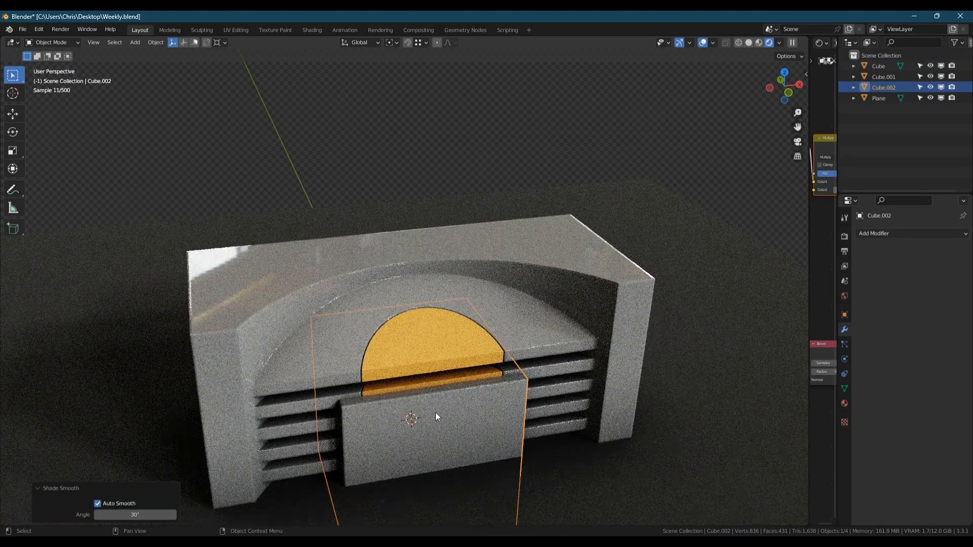
Move the cube about -1.773 m along Y and scale it into a slim pillar, stretching Z by 6.240
key("g")
key("z")
left_click(532, 347)
key("s")
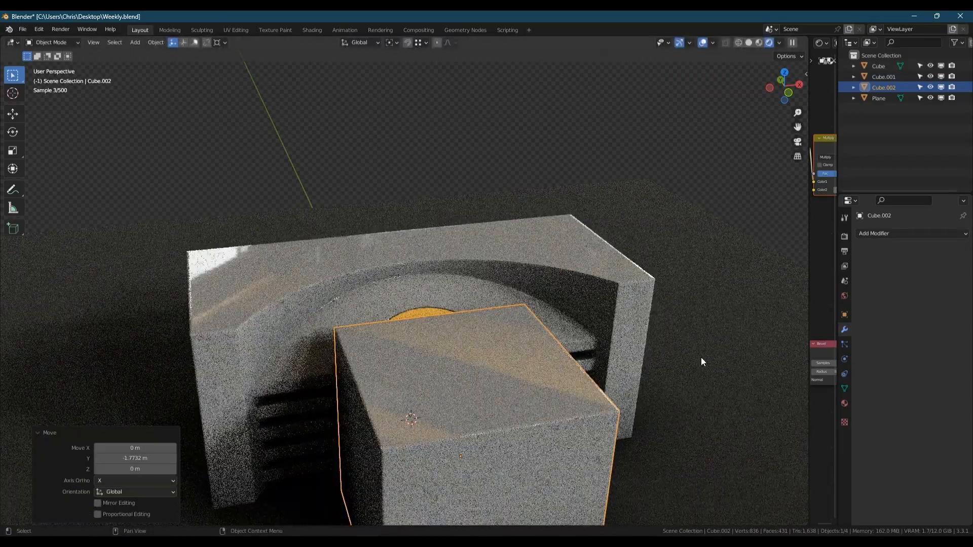
left_click(476, 416)
key("s")
key("z")
left_click(573, 216)
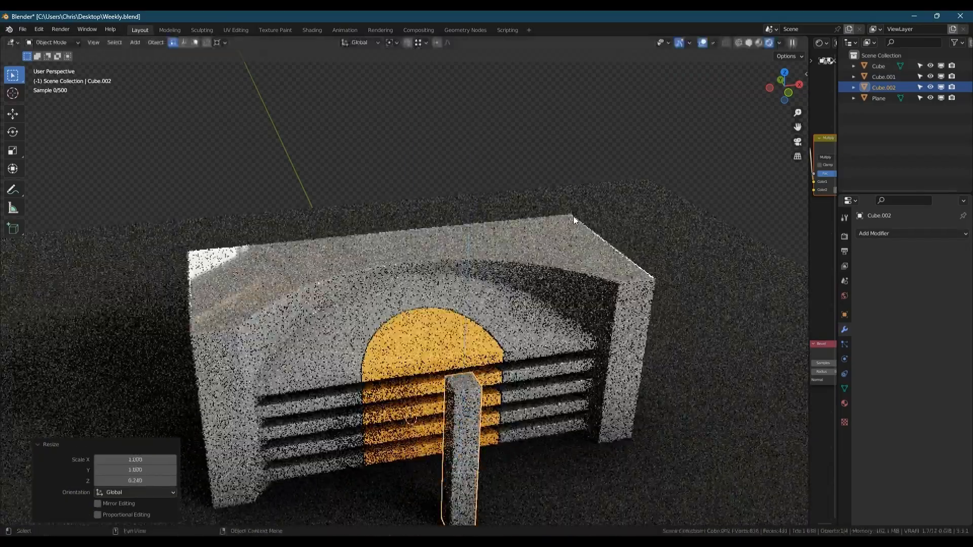
Move the pillar along Y against the central insert and lengthen it along Y so it cuts into the slats
middle_click_drag(451, 430, 426, 355, "shift")
middle_click_drag(407, 363, 427, 364)
key("g")
key("y")
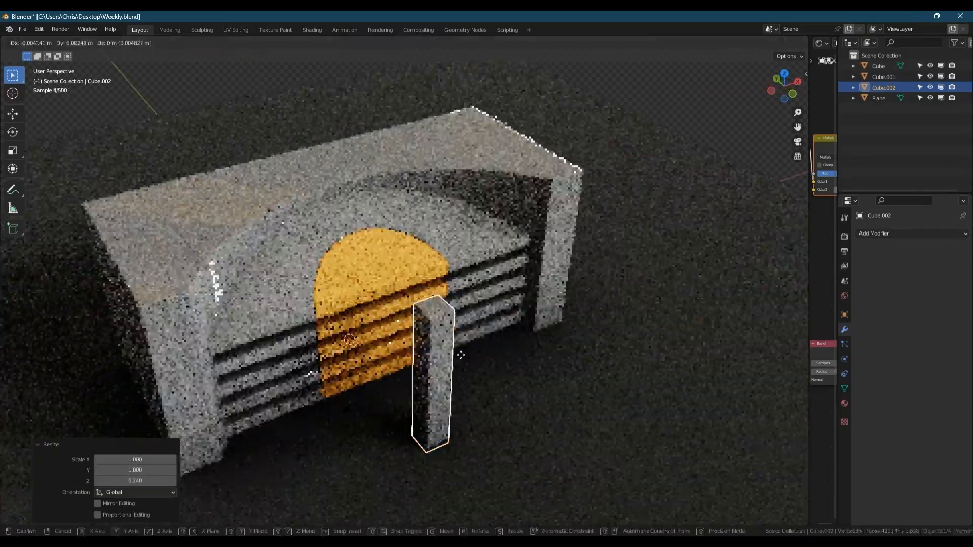
left_click(398, 321)
key("s")
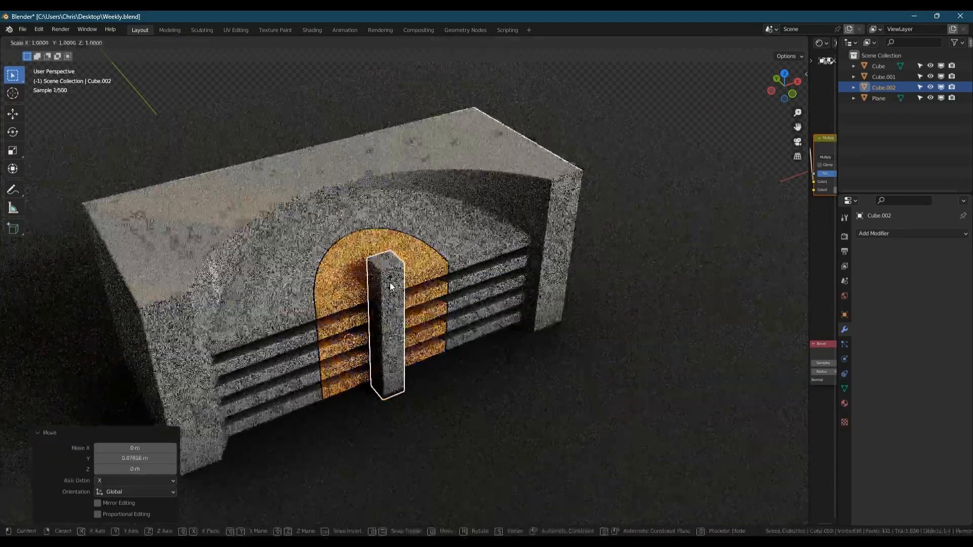
key("y")
left_click(396, 271)
Raise the pillar's bottom face about 0.061 m along Z
middle_click_drag(395, 271, 357, 255)
scroll(393, 275, "up", 3)
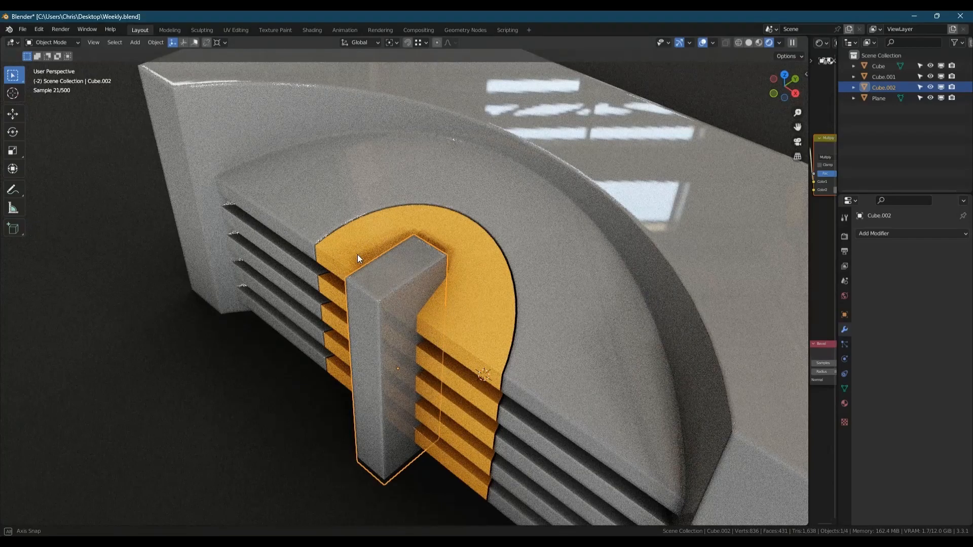
middle_click_drag(453, 256, 542, 268)
scroll(458, 448, "down", 3)
middle_click_drag(459, 447, 466, 407)
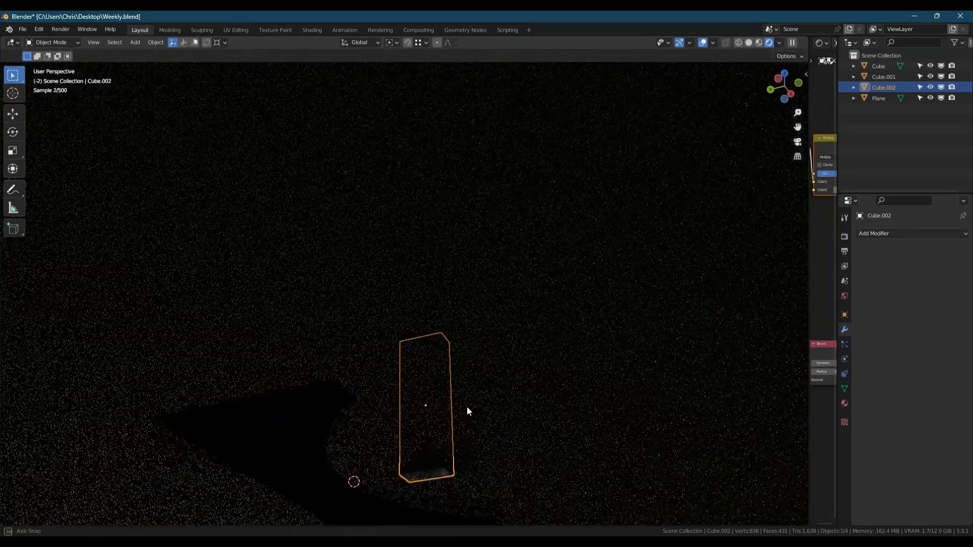
key("Tab")
left_click(429, 471)
middle_click_drag(432, 470, 425, 510)
key("g")
key("z")
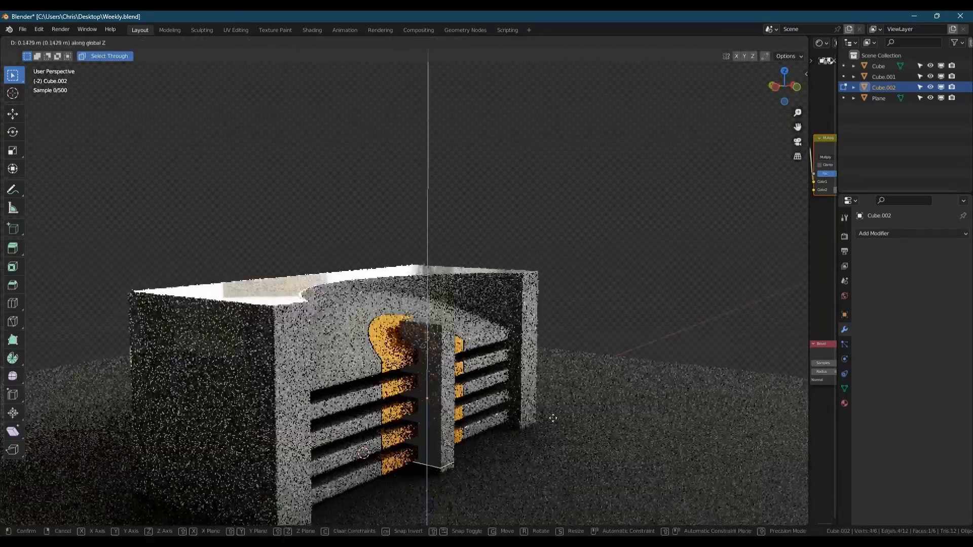
left_click(551, 420)
middle_click_drag(445, 336, 408, 351)
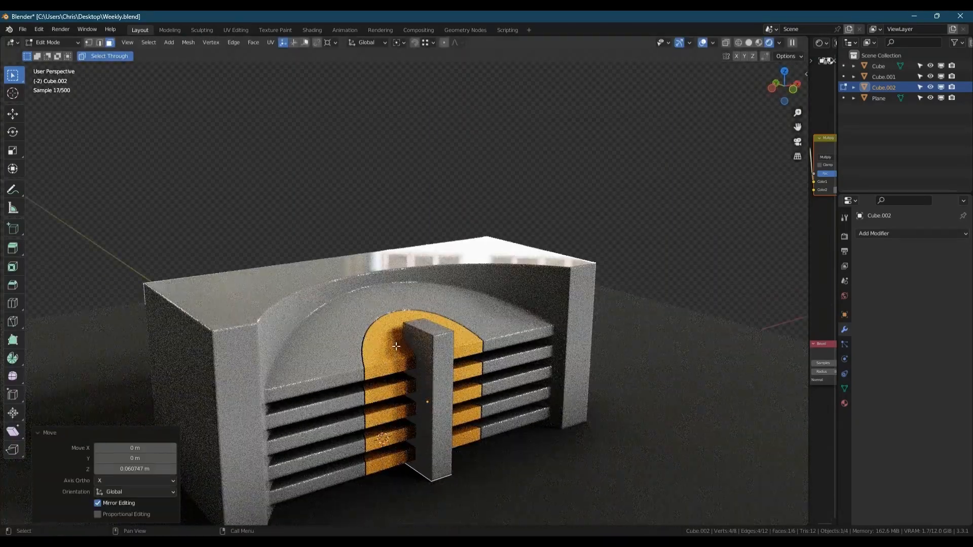
Assign the Large Yellow material to the pillar
scroll(394, 347, "up", 1)
key("Tab")
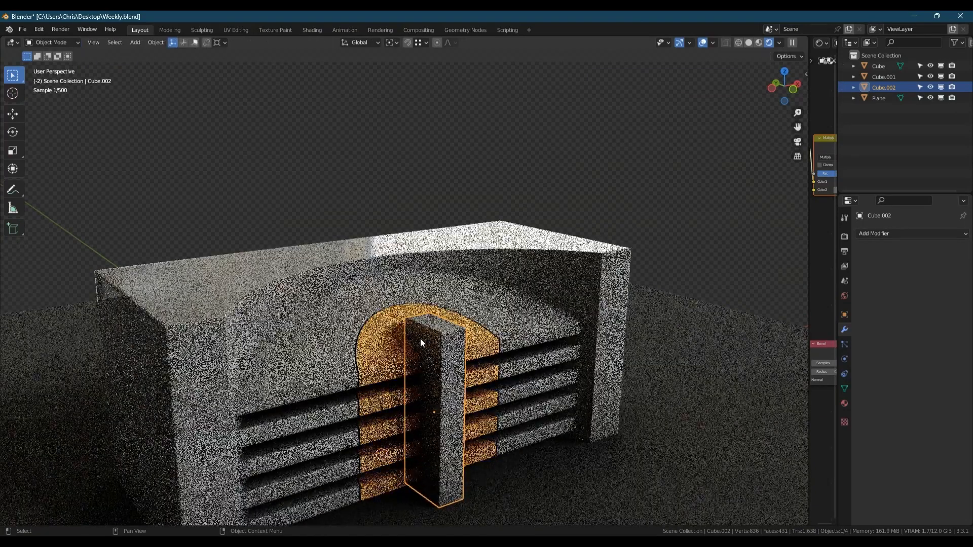
key("shift+q")
left_click(493, 370)
Try to merge the square-ended pillar into the yellow insert with a boolean union
left_click(394, 354, "shift")
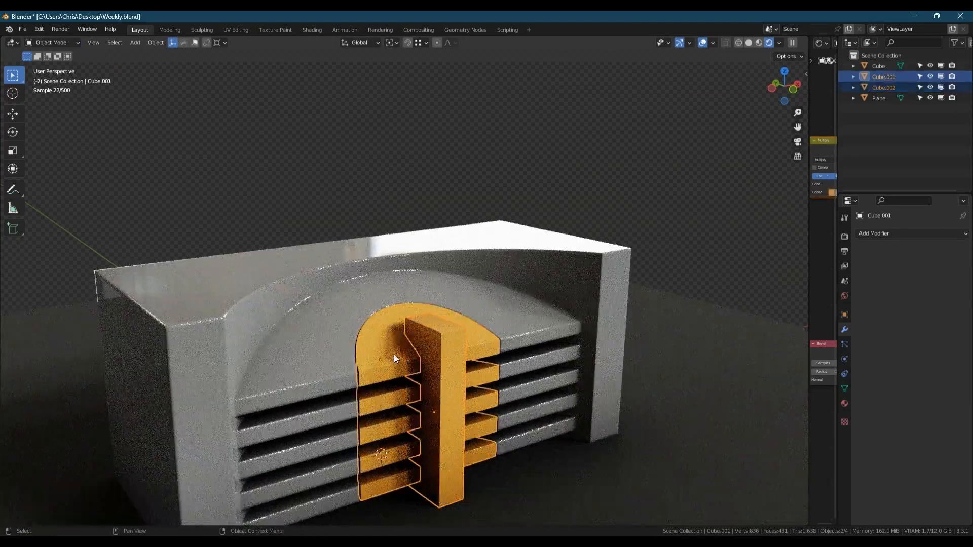
right_click(380, 357)
left_click(344, 372)
key("Tab")
left_click(435, 324)
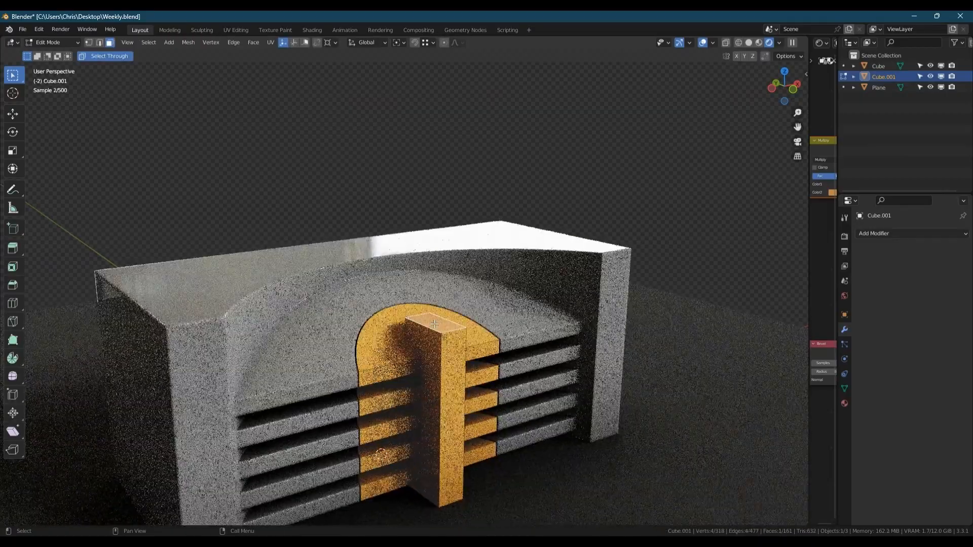
key("Tab")
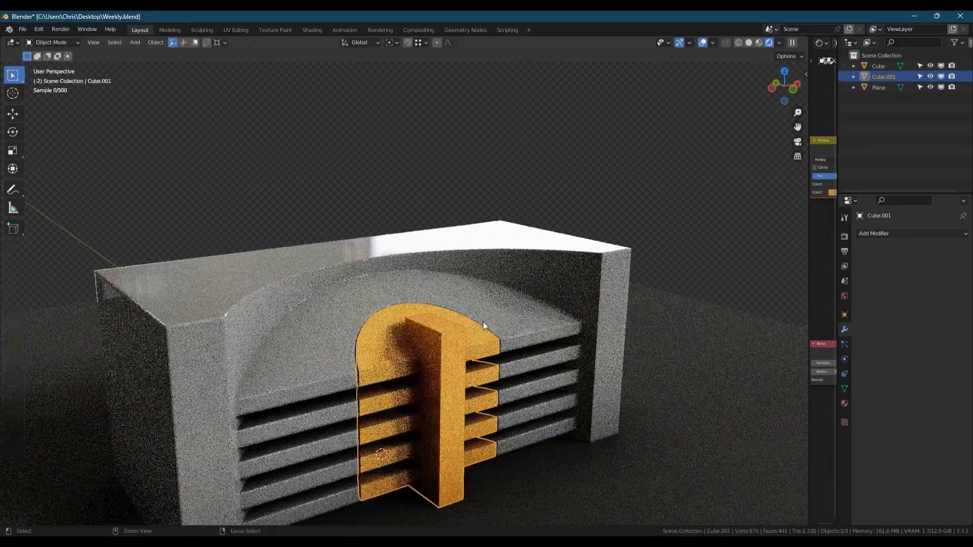
key("Tab")
key("Tab")
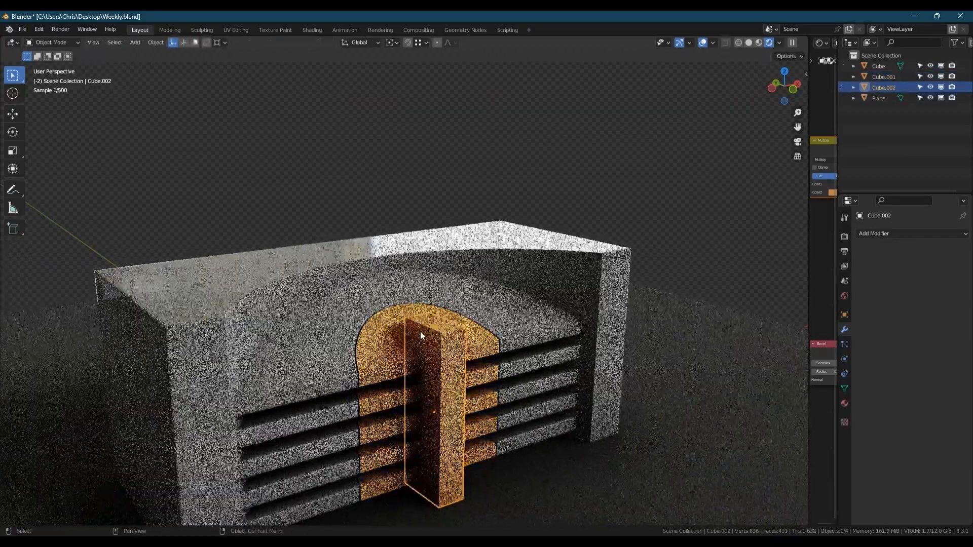
Apply the pillar's transform and bevel its two rear vertical edges into a fully rounded end
key("ctrl+a")
left_click(502, 331)
key("Tab")
left_click(407, 336)
middle_click_drag(407, 336, 314, 373)
scroll(431, 349, "up", 4)
left_click(438, 352, "shift")
key("ctrl+b")
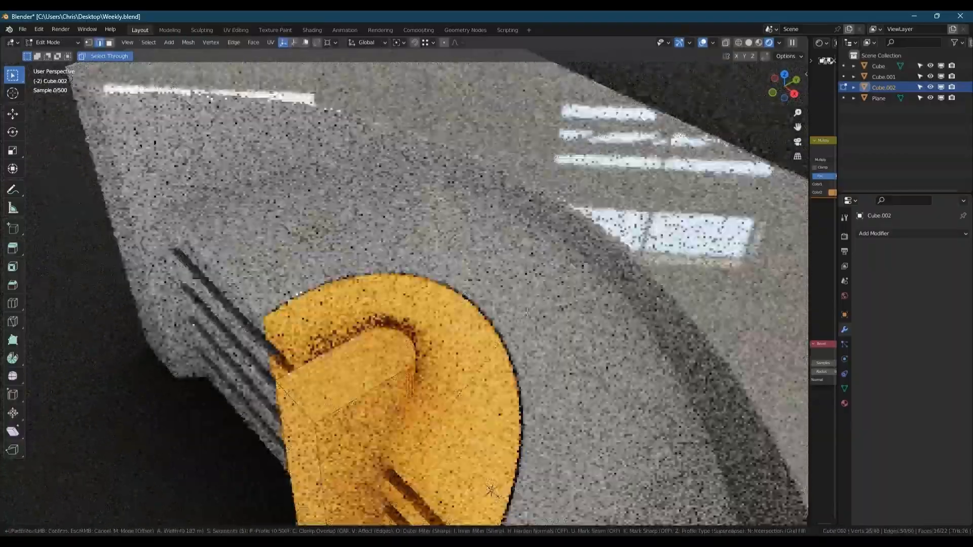
left_click(527, 313)
Merge the overlapping vertices on the pillar's rounded end
key("m")
left_click(531, 314)
scroll(425, 358, "down", 2)
middle_click_drag(532, 314, 457, 365)
key("Tab")
Join the rounded pillar to the yellow slat insert with a boolean union
left_click(460, 360, "shift")
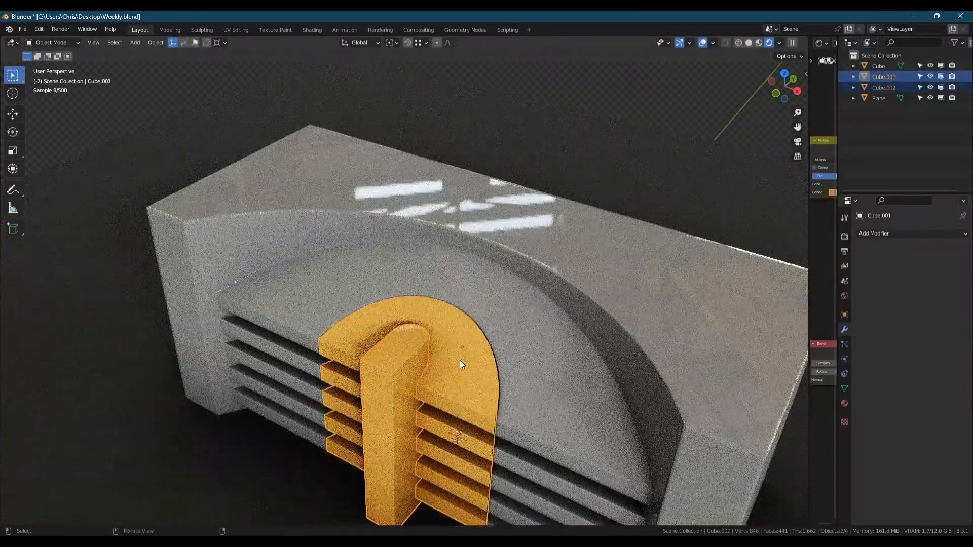
key("ctrl+shift+b")
left_click(460, 361)
Connect two vertices across the pillar's top face with a new edge beside its rounded end
middle_click_drag(460, 360, 418, 352)
key("Tab")
scroll(417, 350, "up", 2)
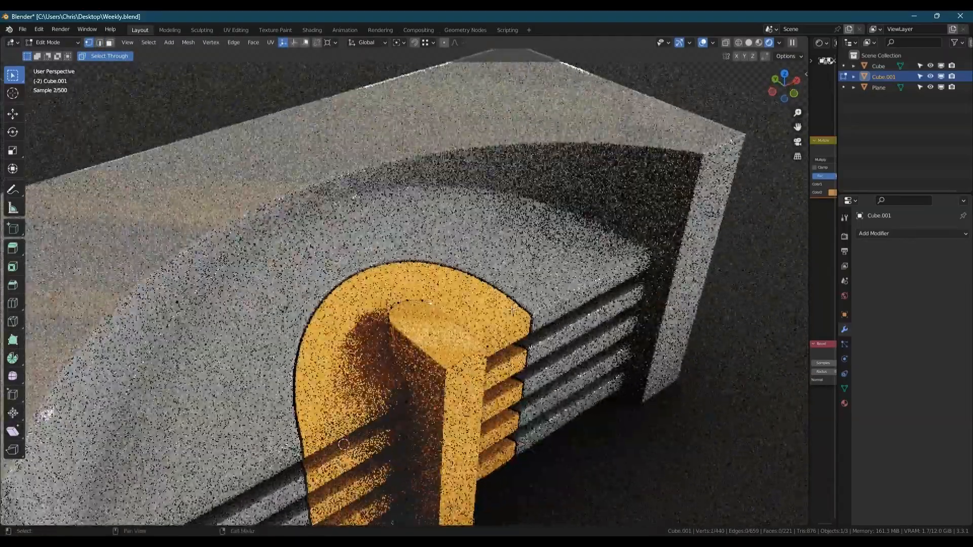
key("1")
left_click(430, 304)
left_click(483, 301, "shift")
key("j")
mouse_move(483, 302)
middle_mouse_down()
mouse_move(484, 315)
mouse_move(492, 299)
middle_mouse_up()
scroll(485, 315, "down", 3)
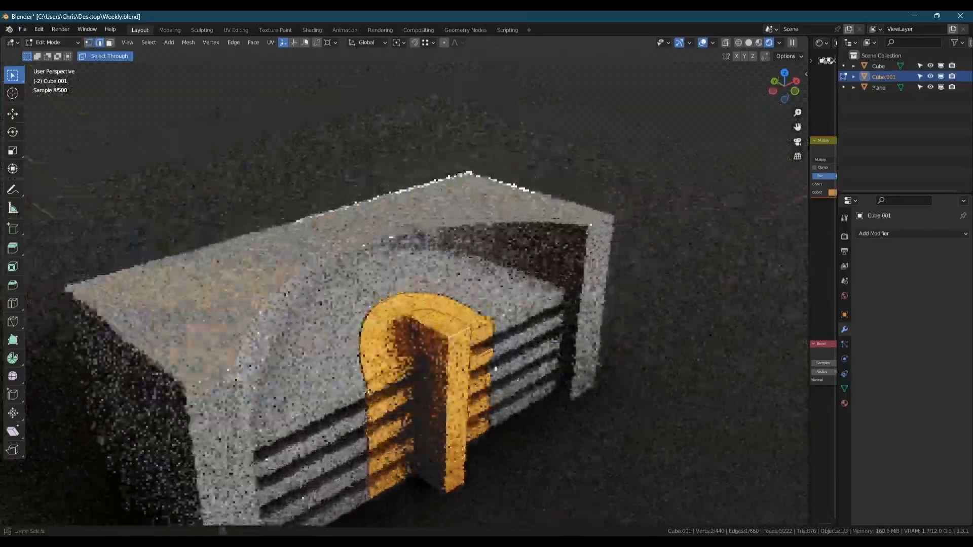
Lower the pillar's front top edge about 0.2 m along Z to slope its top
key("g")
key("z")
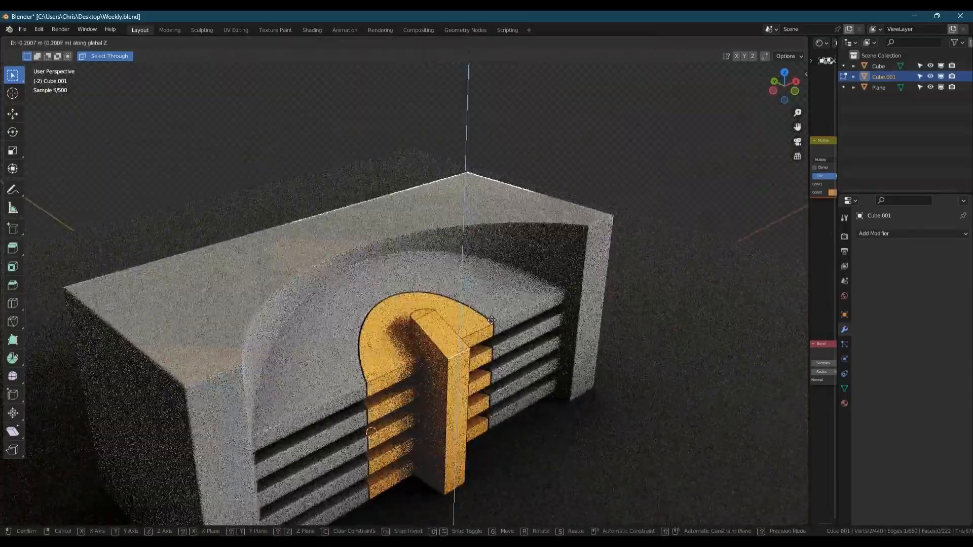
scroll(412, 299, "up", 3)
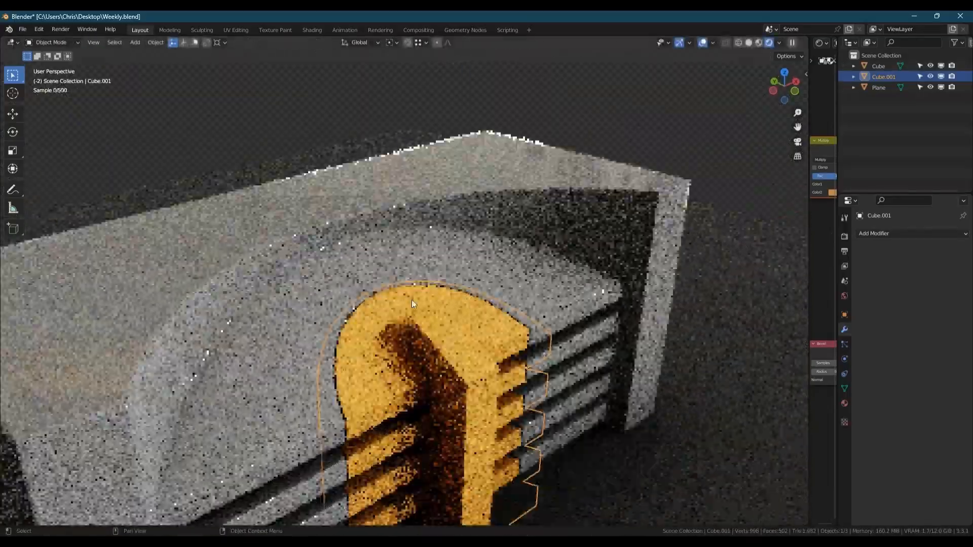
Cut a lengthwise edge loop down the middle of the pillar's top and front faces
scroll(462, 323, "up", 3)
key("Tab")
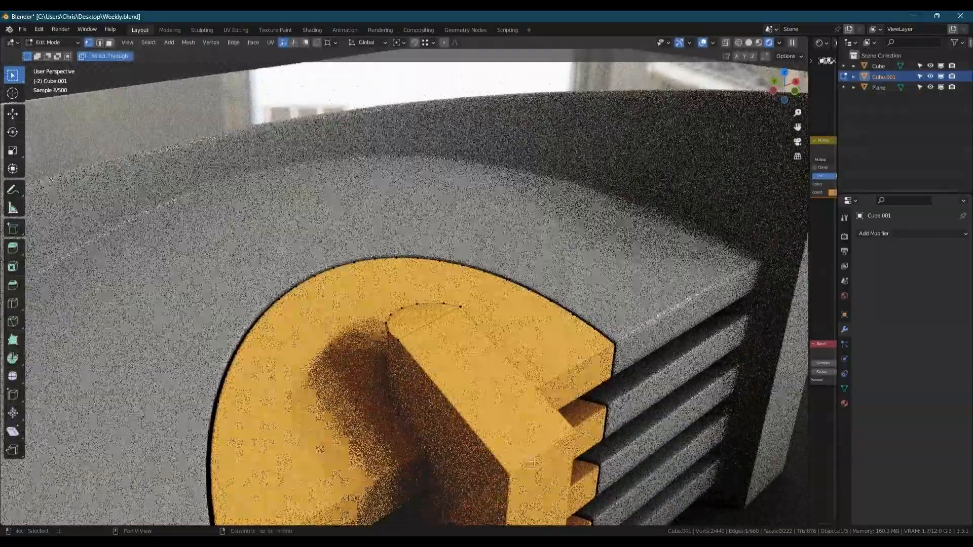
key("ctrl+r")
left_click(533, 462)
left_click(533, 462)
key("ctrl+z")
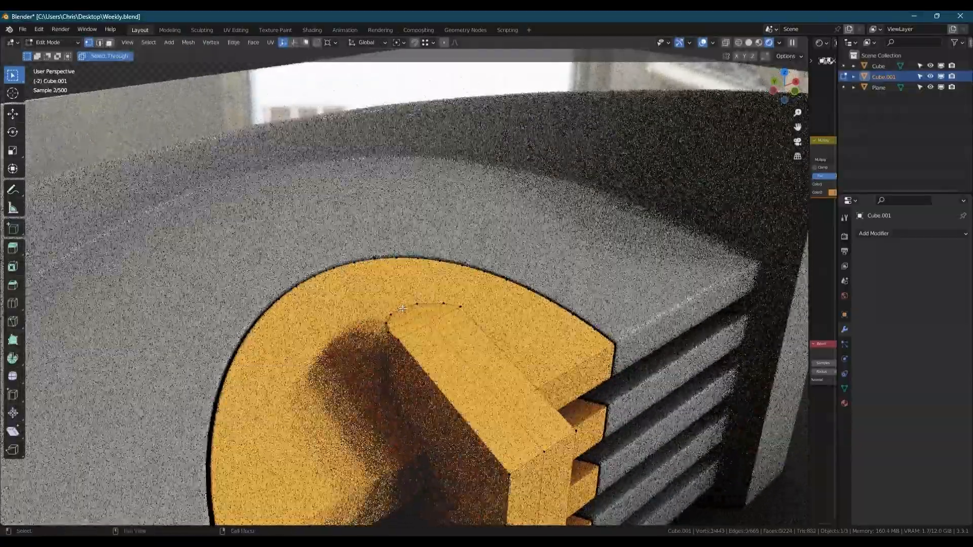
key("Tab")
Add a cylinder mesh with 16 vertices at the world origin
scroll(459, 384, "down", 5)
key("shift+s")
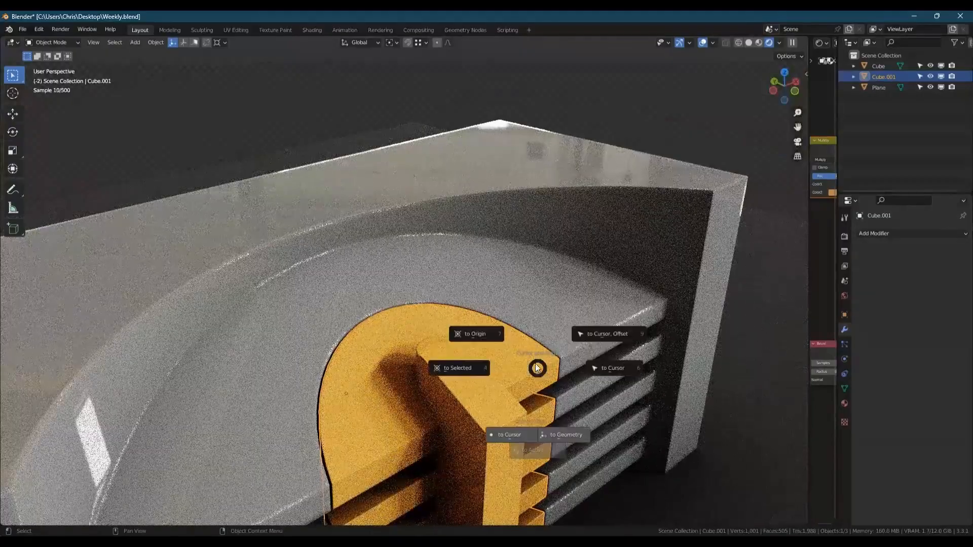
key("shift+a")
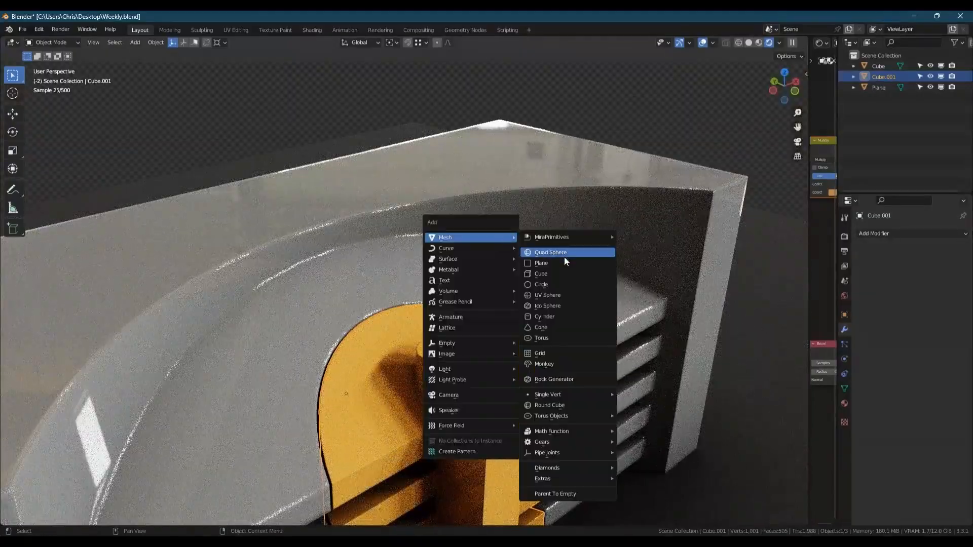
left_click(557, 313)
middle_click_drag(554, 314, 509, 324)
left_click(133, 393)
type("1")
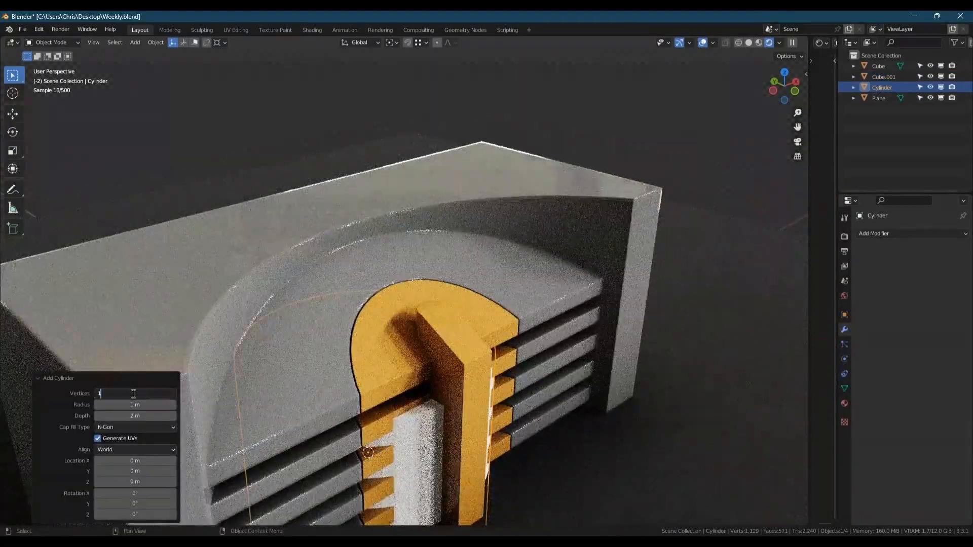
type("6")
key("Return")
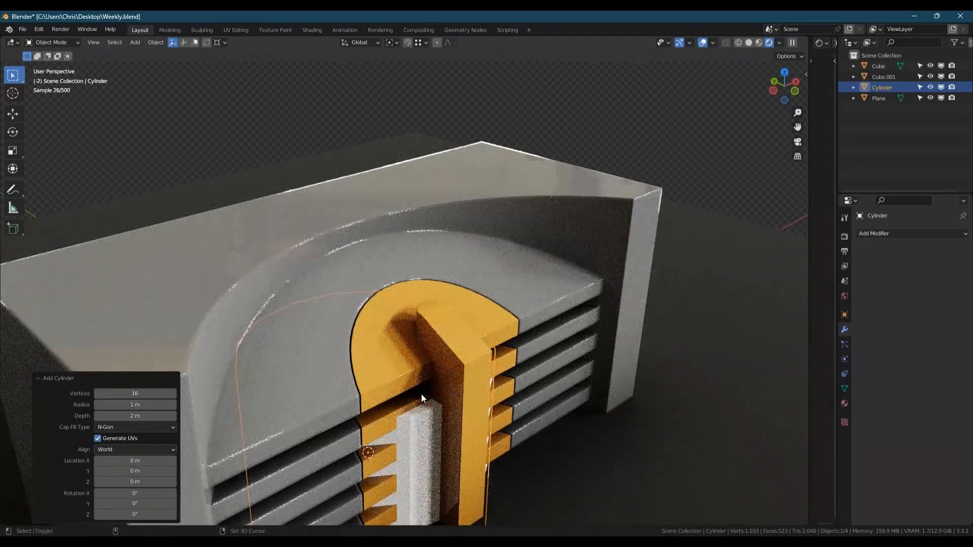
Assign the Large Yellow material to the cylinder, move it forward along Y and shade it auto smooth
key("shift+q")
left_click(468, 432)
key("g")
key("y")
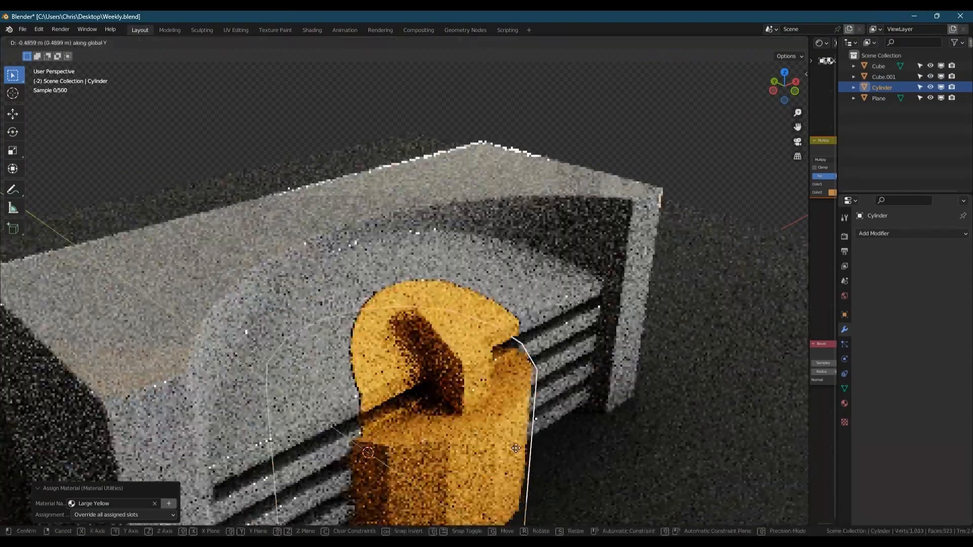
left_click(563, 457)
right_click(536, 271)
left_click(536, 268)
Shrink the cylinder and place it upright through the pillar's rounded top end, sized slightly narrower than the pillar
key("s")
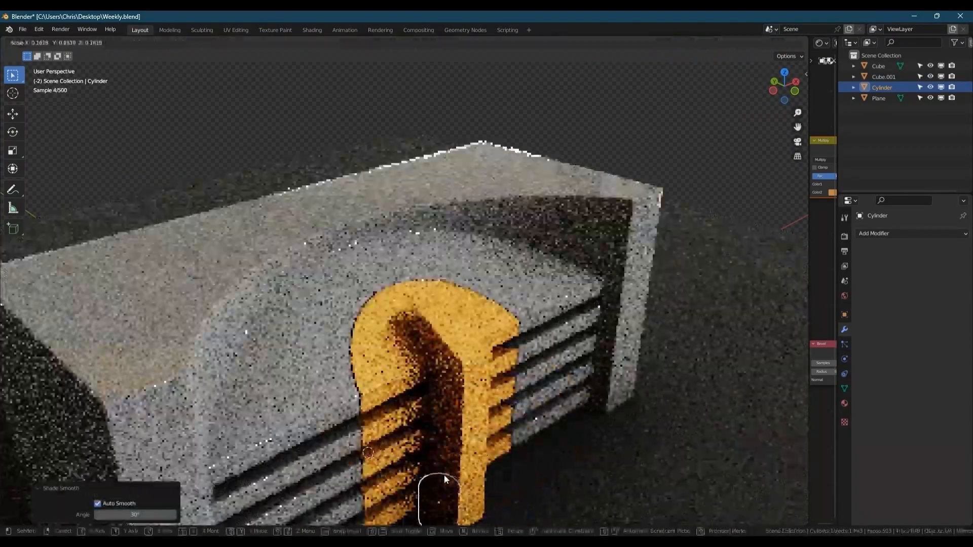
left_click(445, 478)
scroll(421, 300, "up", 8)
key("g")
key("z")
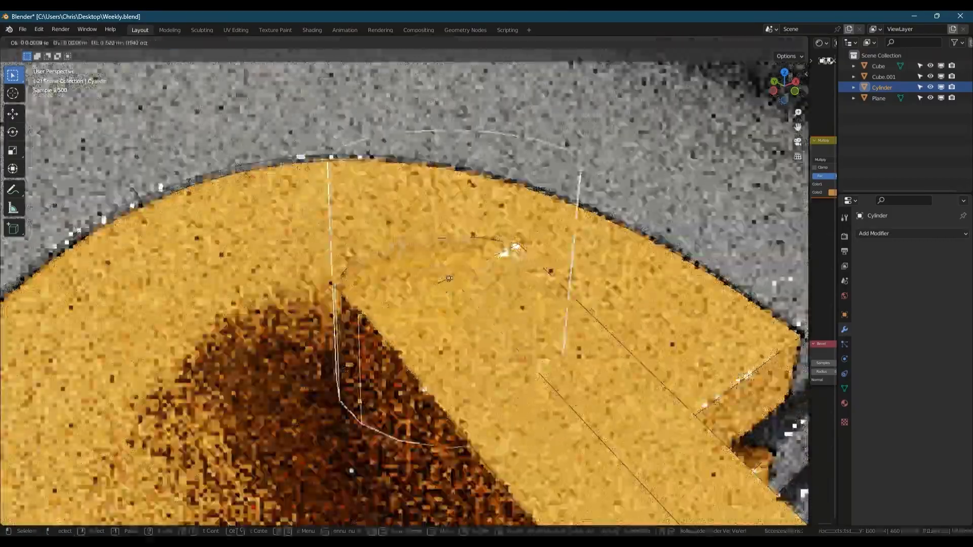
left_click(446, 116)
key("s")
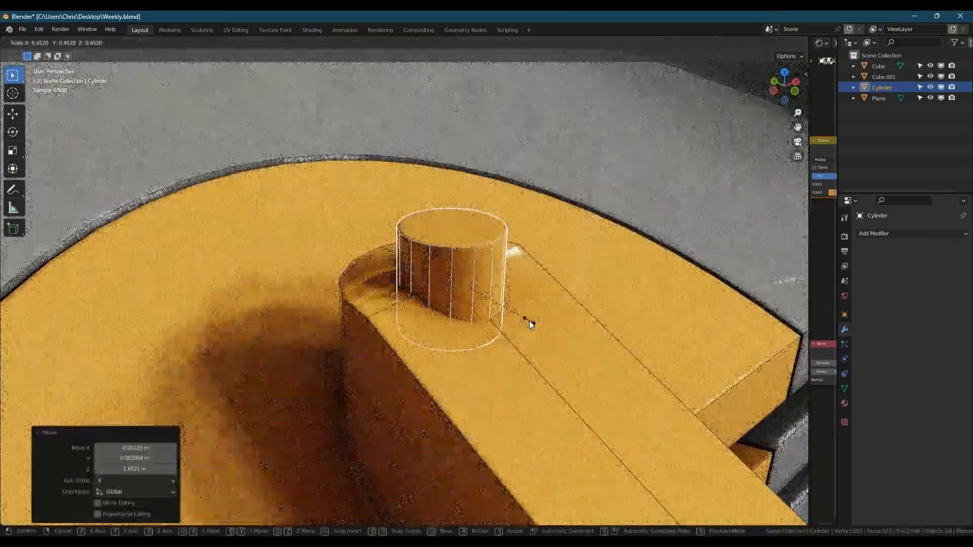
left_click(528, 322)
key("s")
left_click(503, 296)
Subtract the cylinder from the yellow insert with a boolean difference to cut a round hole in the pillar's top
key("Tab")
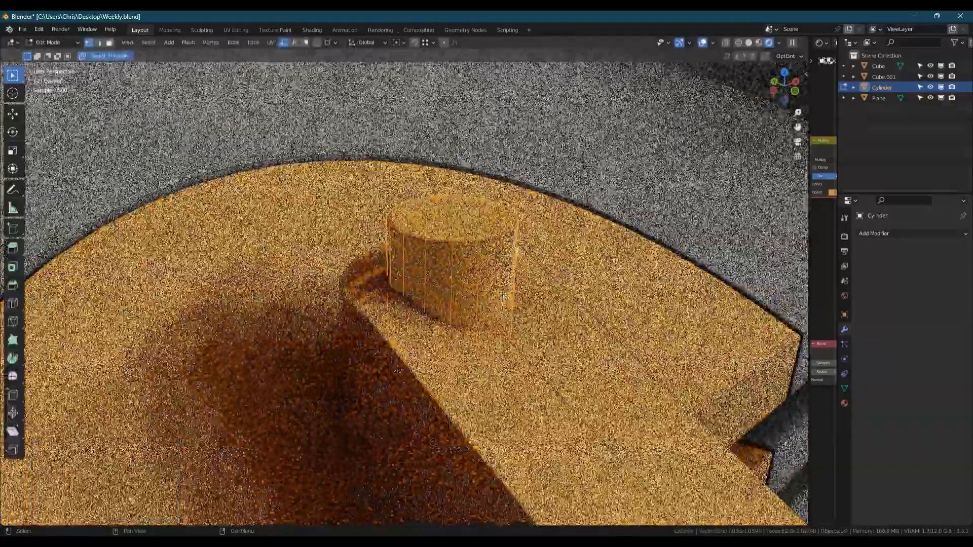
key("Tab")
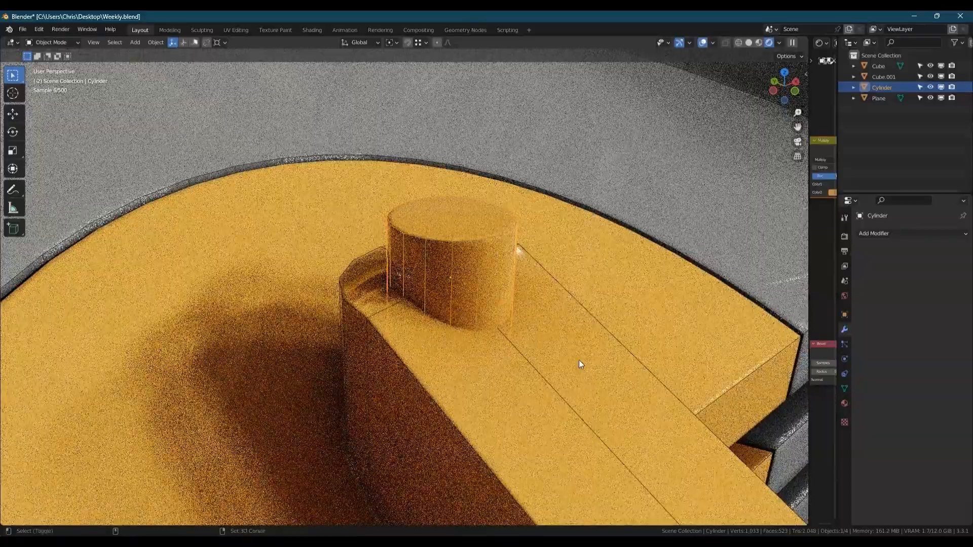
left_click(579, 359, "shift")
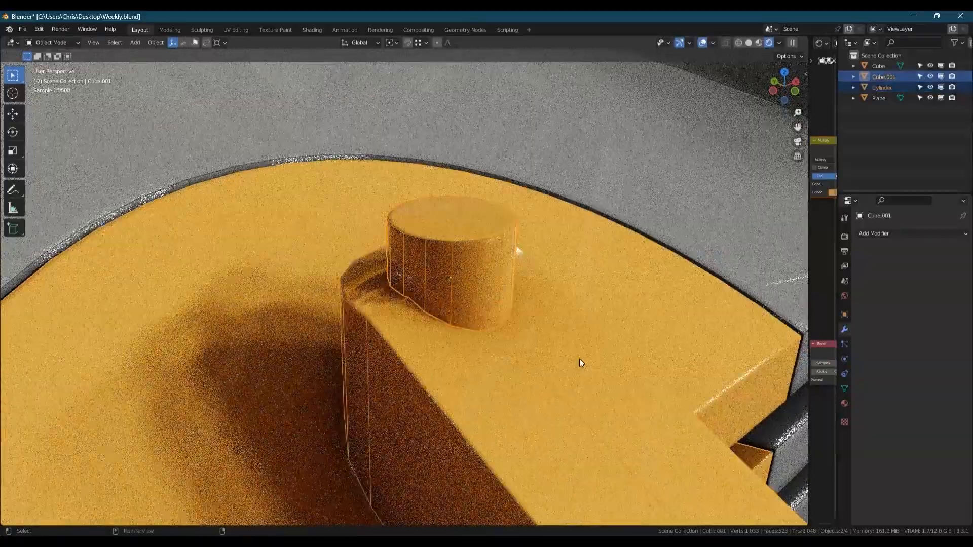
key("ctrl+shift+b")
left_click(561, 348)
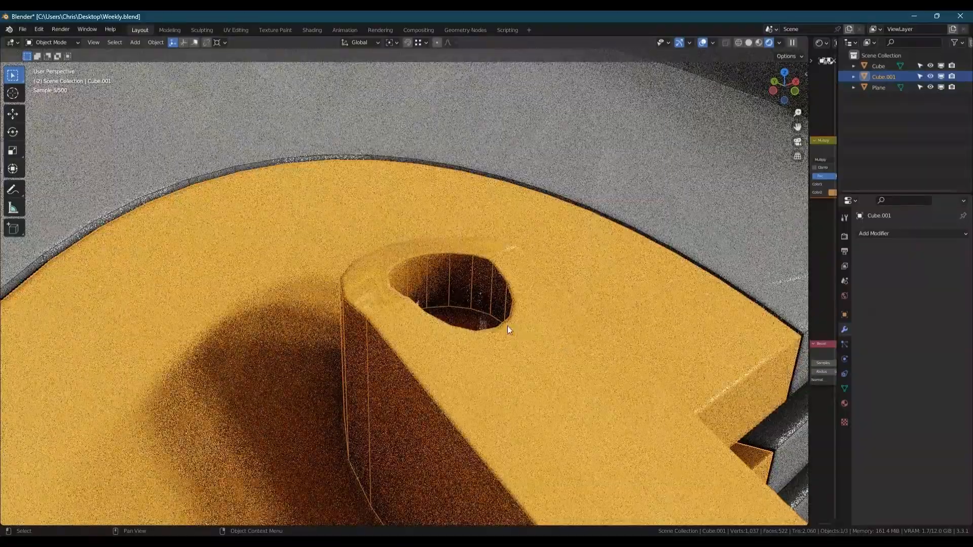
scroll(494, 331, "down", 4)
scroll(494, 331, "down", 4)
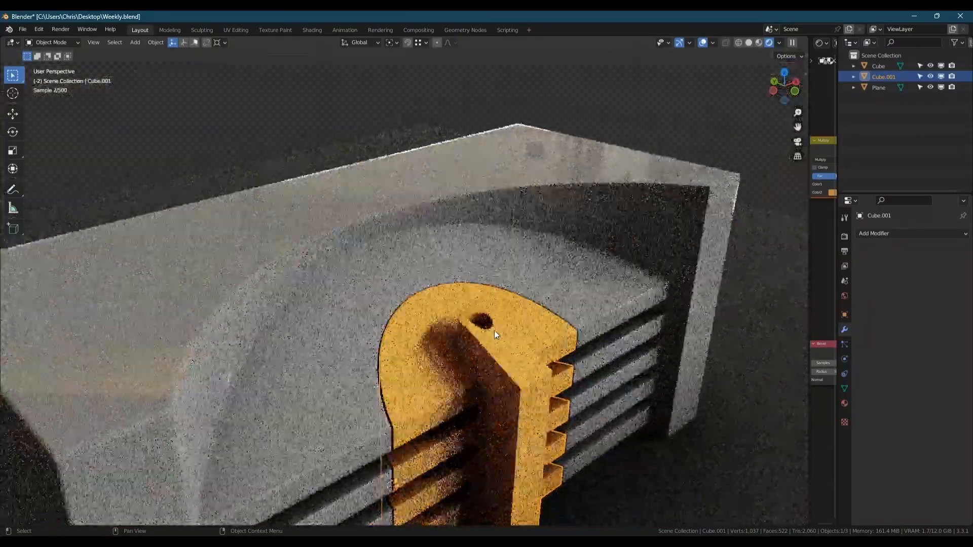
Duplicate the hole's bottom face in place and separate the copy into its own object
mouse_move(494, 330)
middle_mouse_down()
mouse_move(538, 399)
mouse_move(451, 380)
mouse_move(482, 337)
middle_mouse_up()
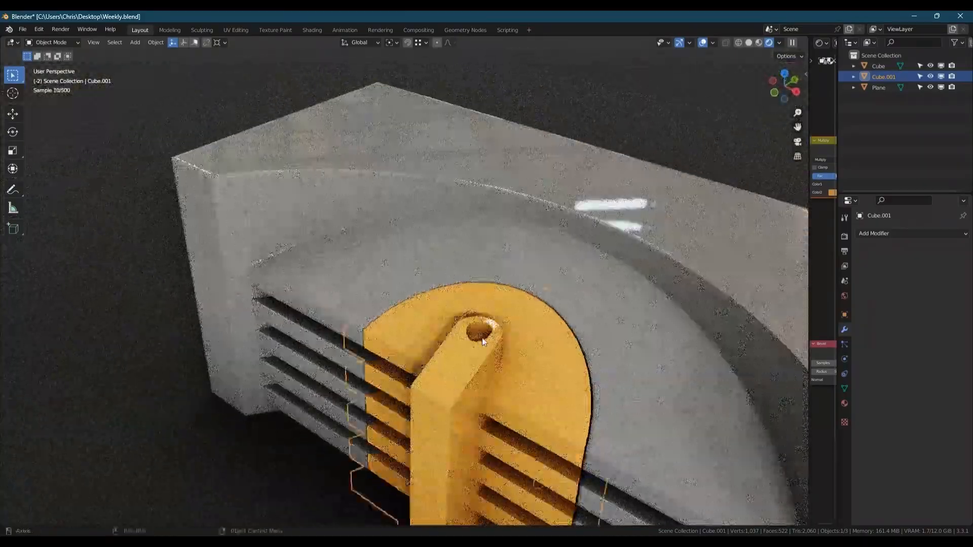
scroll(482, 338, "up", 5)
key("Tab")
left_click(481, 336)
key("g")
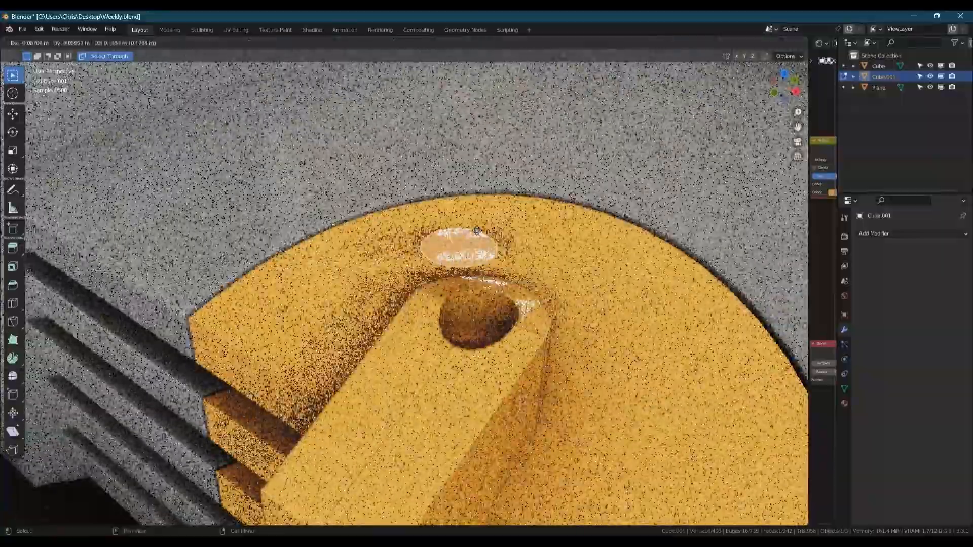
right_click(476, 230)
key("p")
left_click(477, 238)
key("Tab")
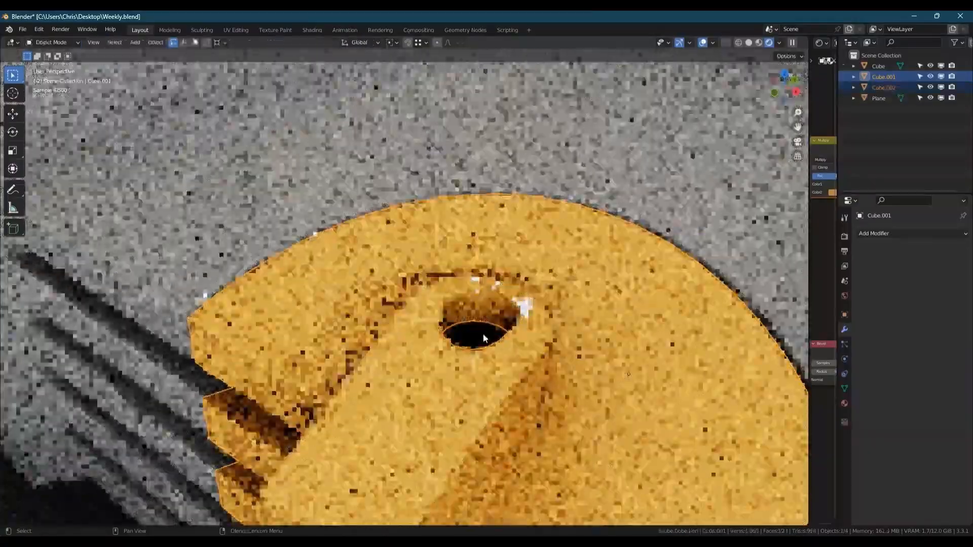
Extrude the separated disc face upward into a pin that fills the pillar's hole and rises slightly above it
left_click(481, 336)
key("Tab")
left_click(481, 336)
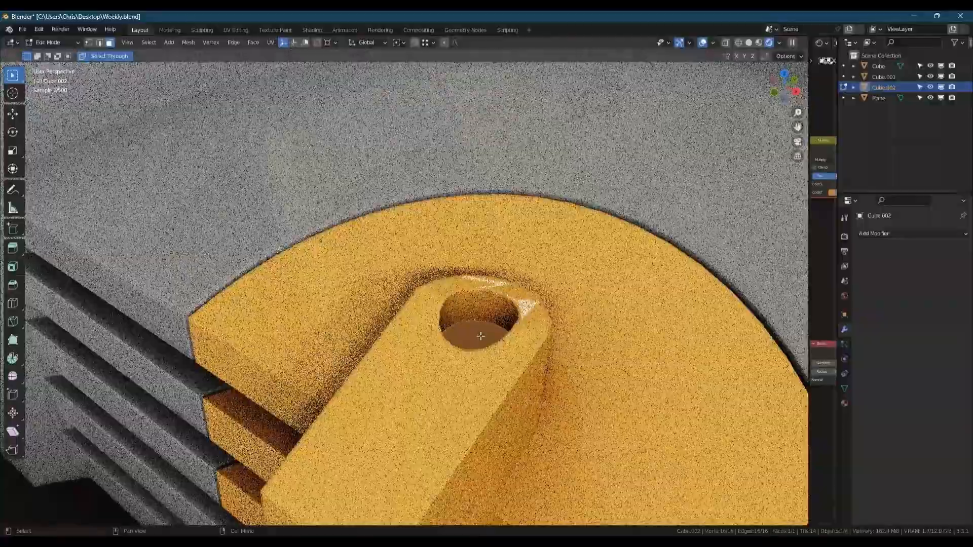
key("e")
left_click(500, 296)
key("Tab")
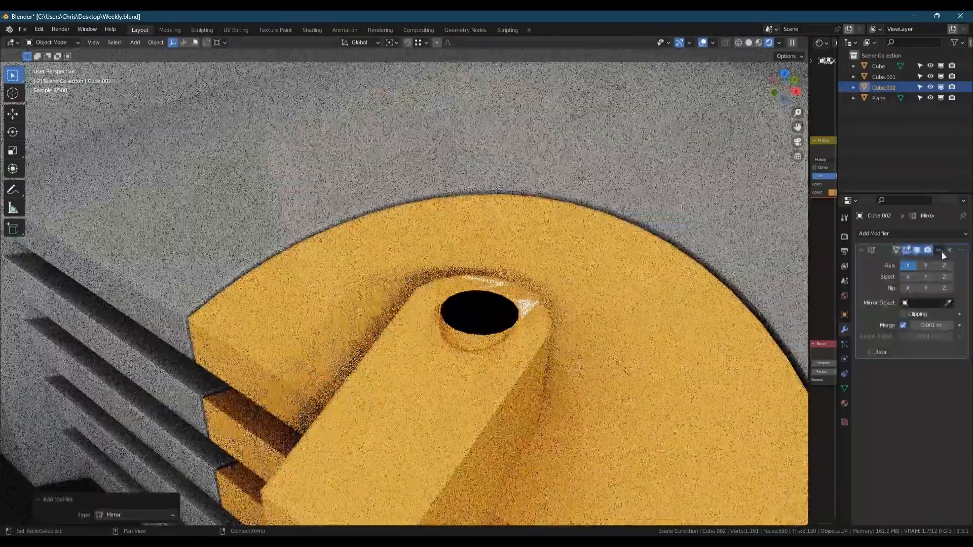
Assign the Medium Grey material to the pin
key("shift+q")
mouse_move(631, 267)
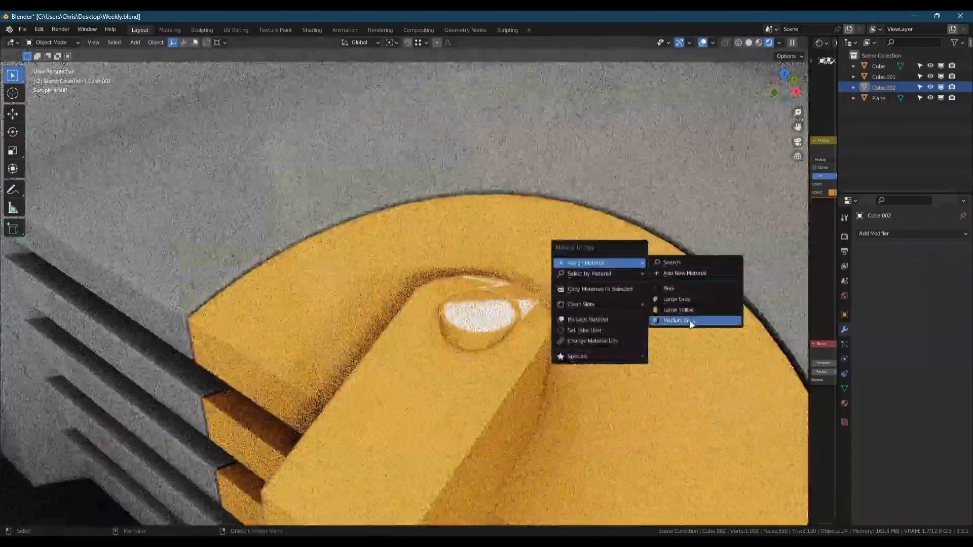
left_click(690, 320)
Inset the pin's top face about 0.024 m and raise the inner face about 0.006 m along Z
scroll(485, 327, "down", 3)
middle_click_drag(481, 326, 572, 324)
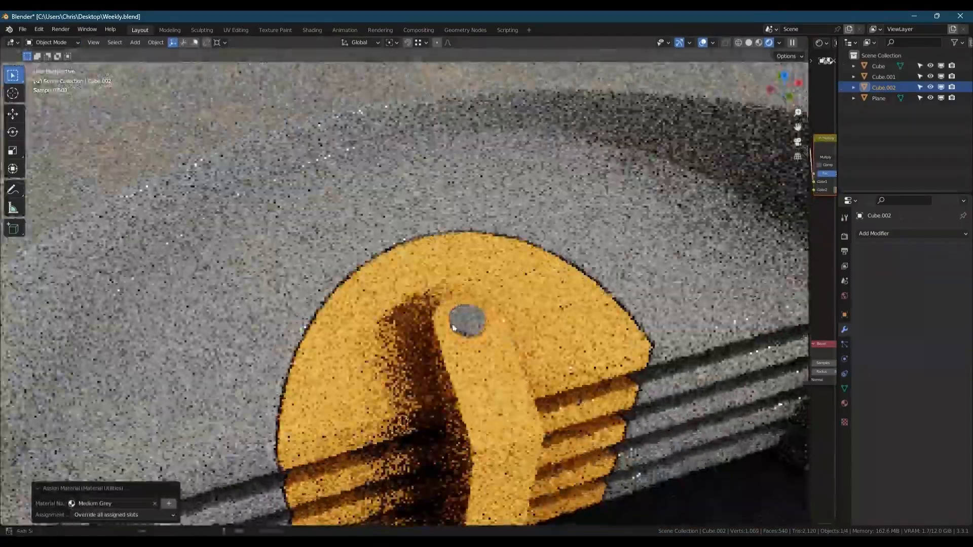
scroll(573, 324, "up", 2)
key("Tab")
key("i")
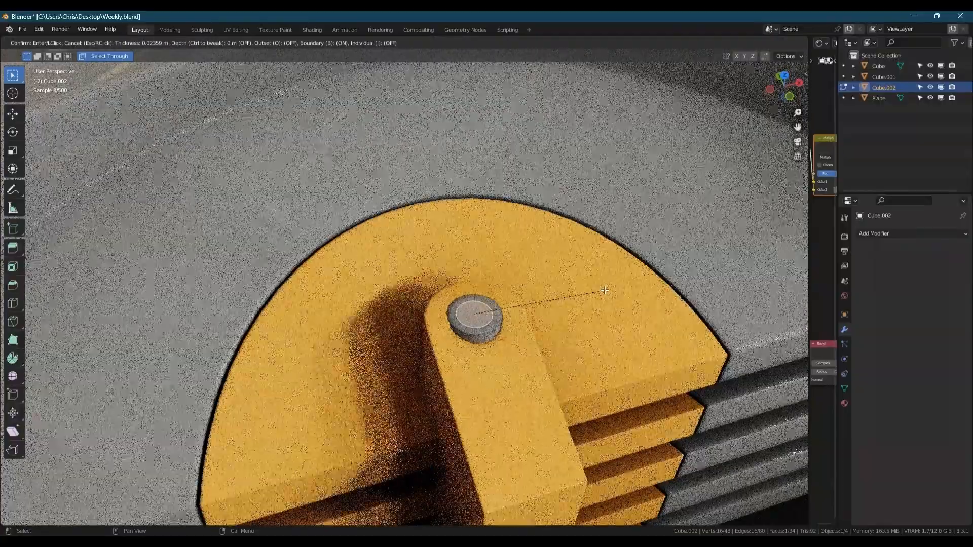
left_click(610, 290)
key("g")
key("z")
left_click(607, 289)
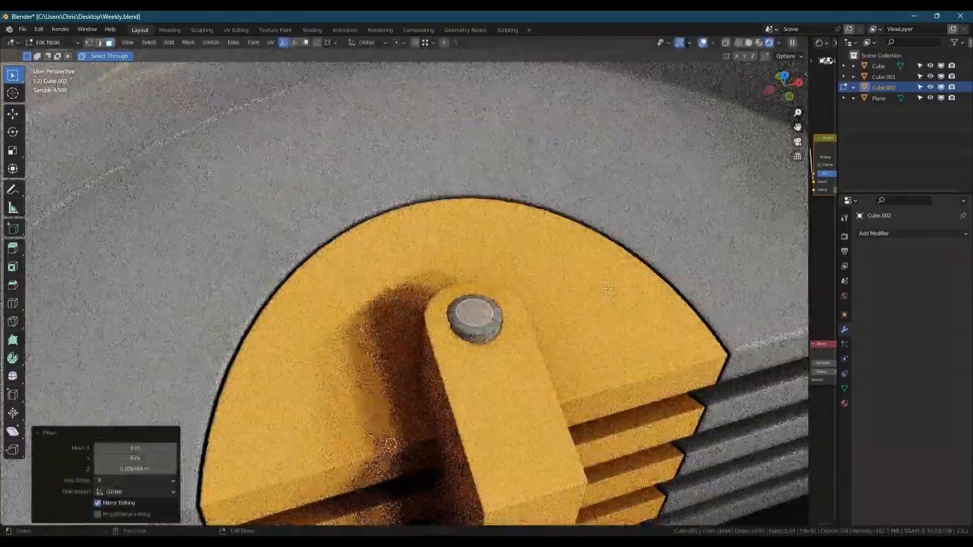
Inset the pin's top face again and extrude the ring around it about 0.011 m inward to form a groove
key("i")
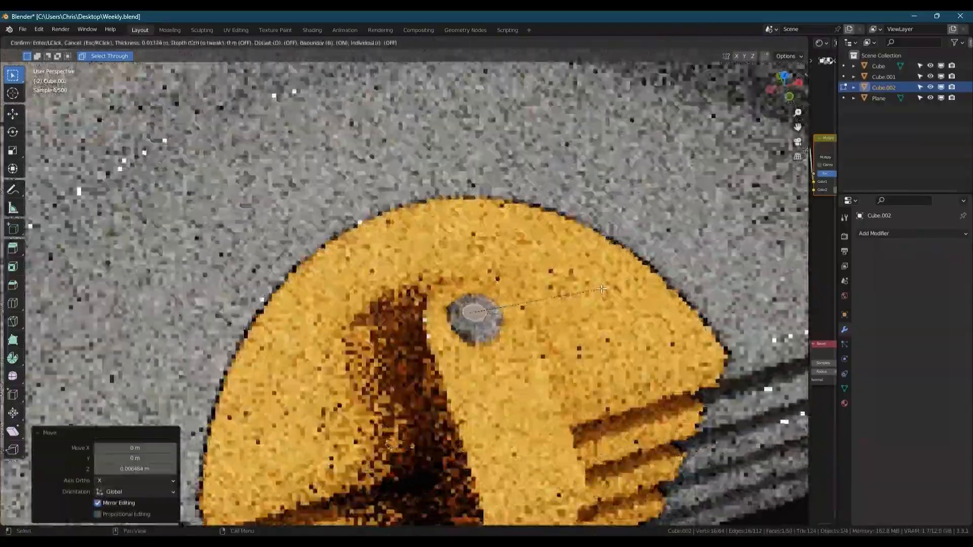
left_click(602, 289)
scroll(582, 286, "up", 6)
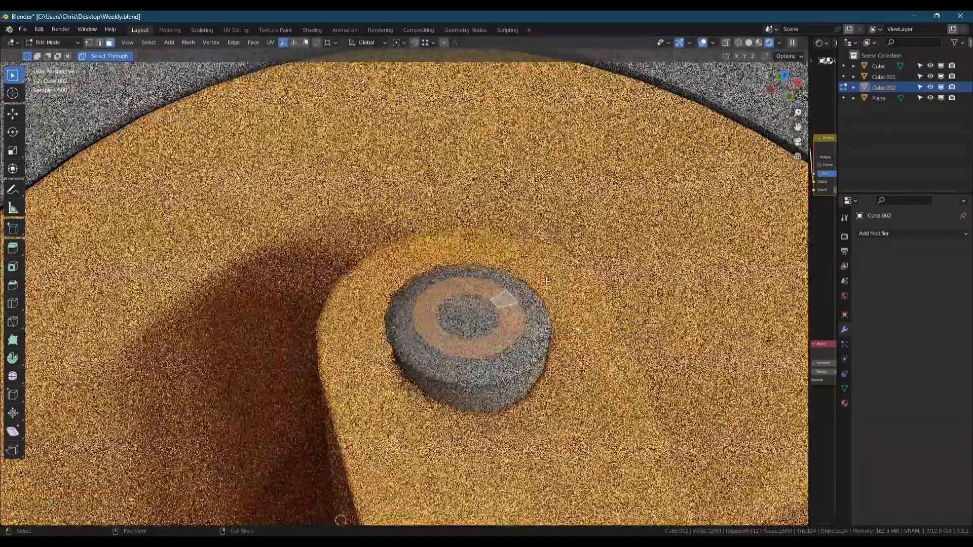
key("e")
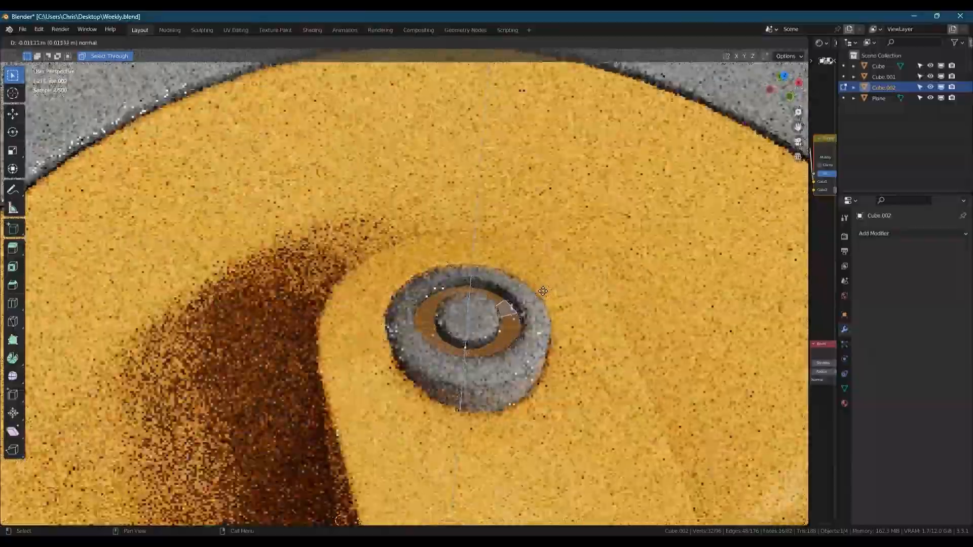
left_click(542, 291)
key("Tab")
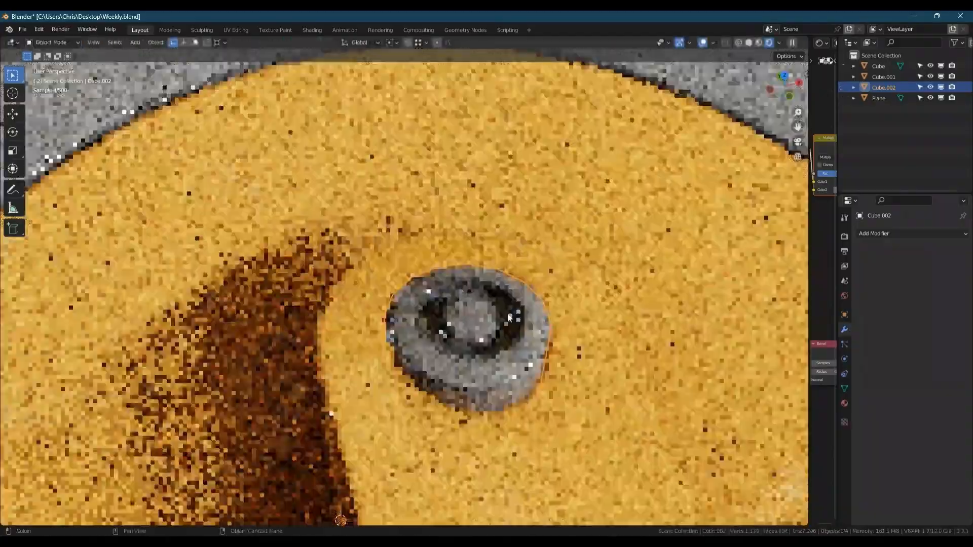
Add a cube mesh, assign it the Large Grey material and shade it auto smooth
scroll(508, 317, "down", 10)
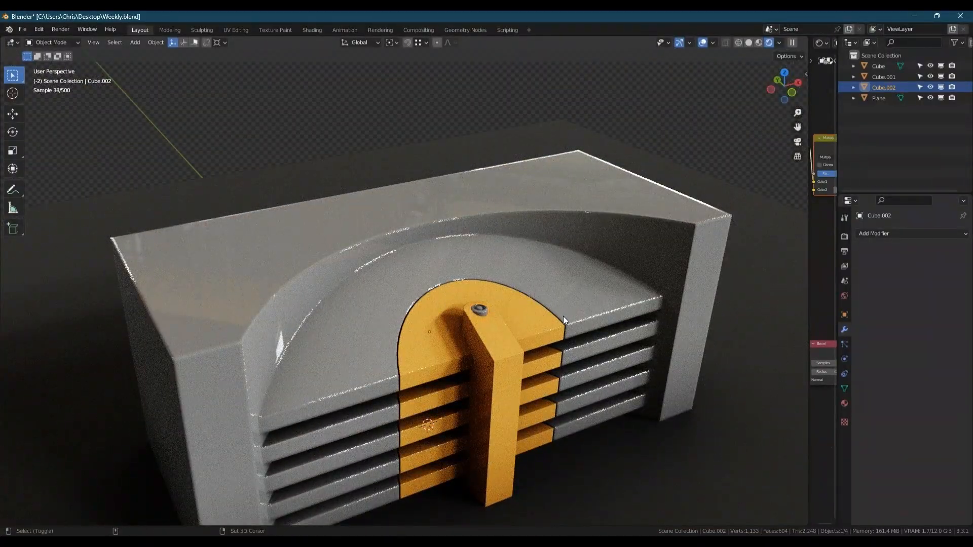
key("shift+a")
mouse_move(563, 312)
left_click(609, 90)
scroll(498, 284, "down", 5)
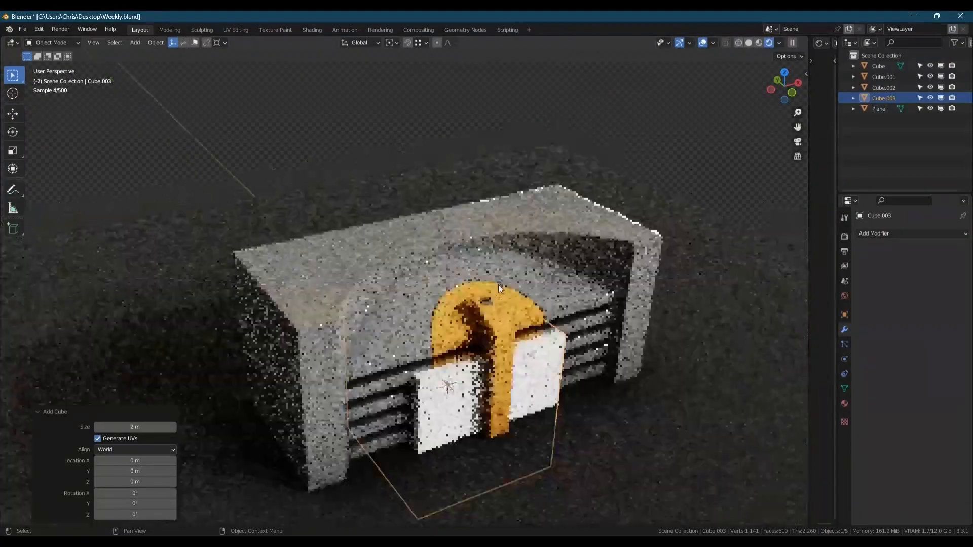
key("shift+q")
left_click(604, 303)
right_click(476, 360)
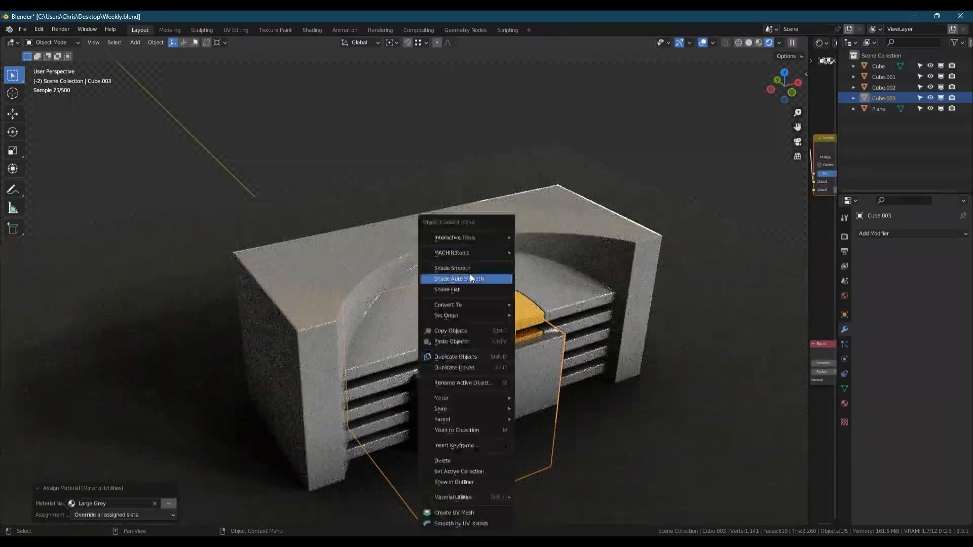
left_click(470, 277)
Move the cube up about 2.86 m along Z above the block and scale it to about 0.317
key("g")
key("z")
left_click(625, 220)
key("s")
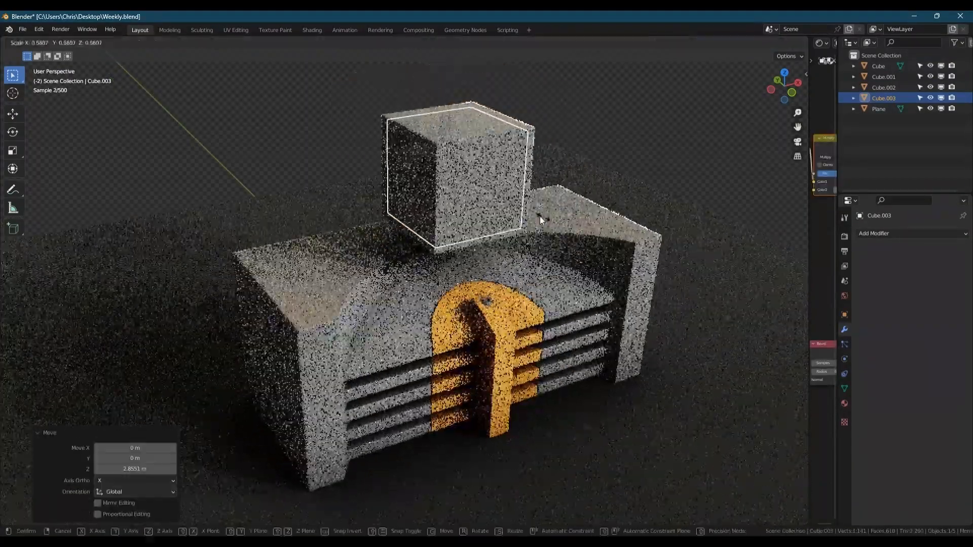
left_click(503, 198)
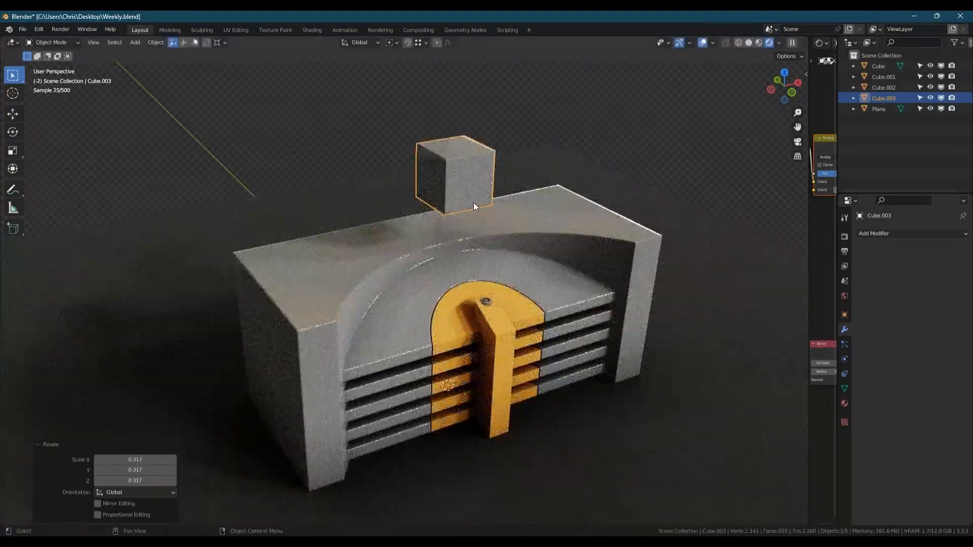
Scale the cube to about 0.479 along X and about 4.2 along Y to form a long, narrow bar
middle_click_drag(473, 202, 537, 190)
key("s")
key("x")
left_click(492, 184)
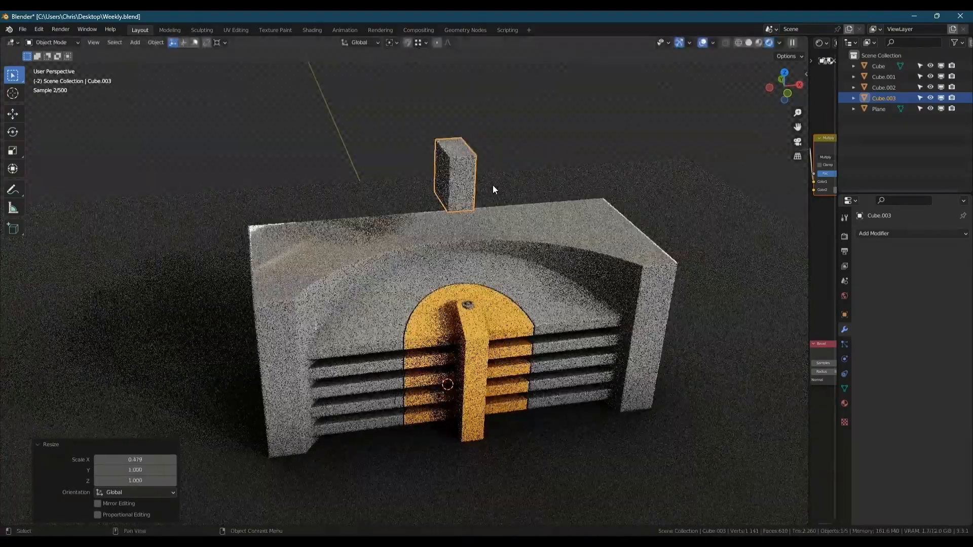
key("s")
key("y")
left_click(621, 208)
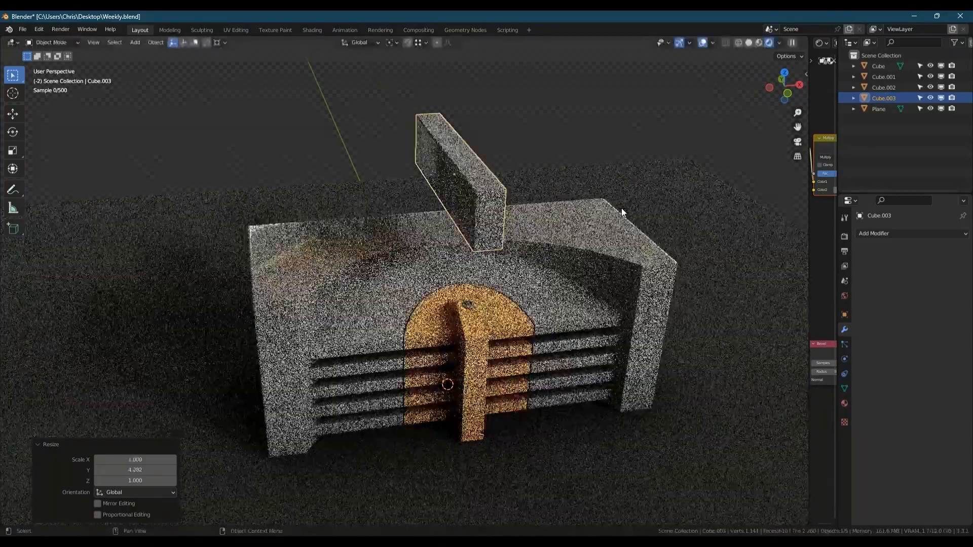
Move the bar about -1.33 m along X and lower it about 1.06 m into the block
key("g")
key("x")
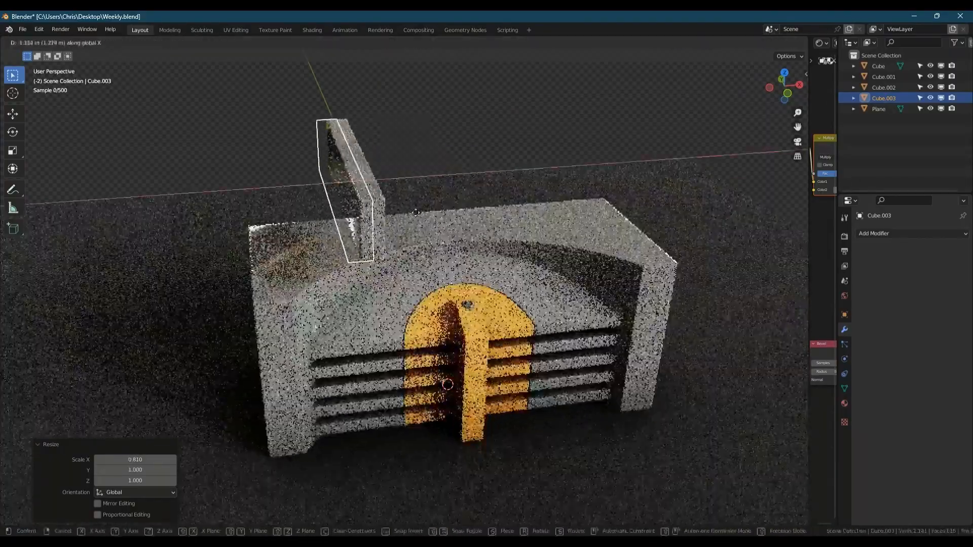
left_click(414, 215)
key("g")
key("z")
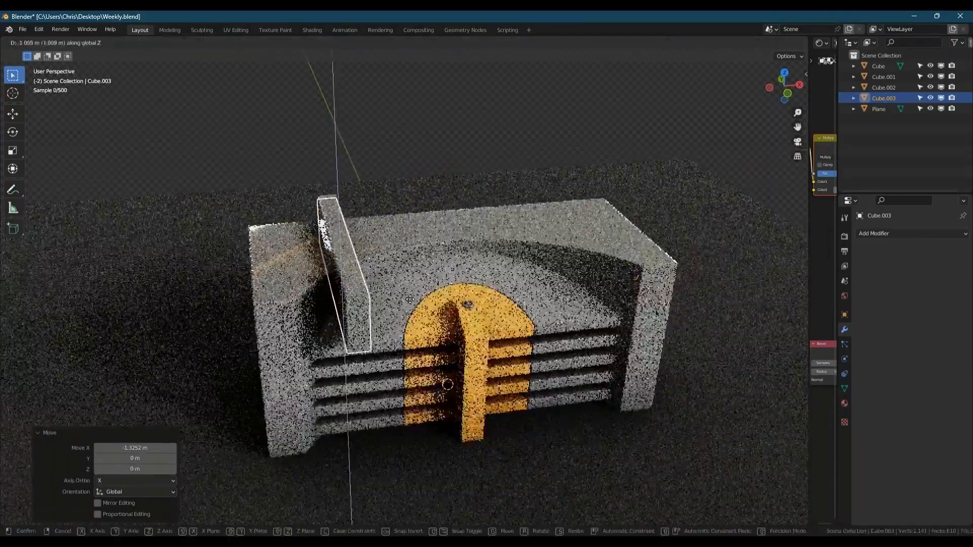
left_click(409, 299)
scroll(356, 249, "up", 2)
mouse_move(356, 247)
middle_mouse_down()
mouse_move(405, 237)
mouse_move(368, 239)
middle_mouse_up()
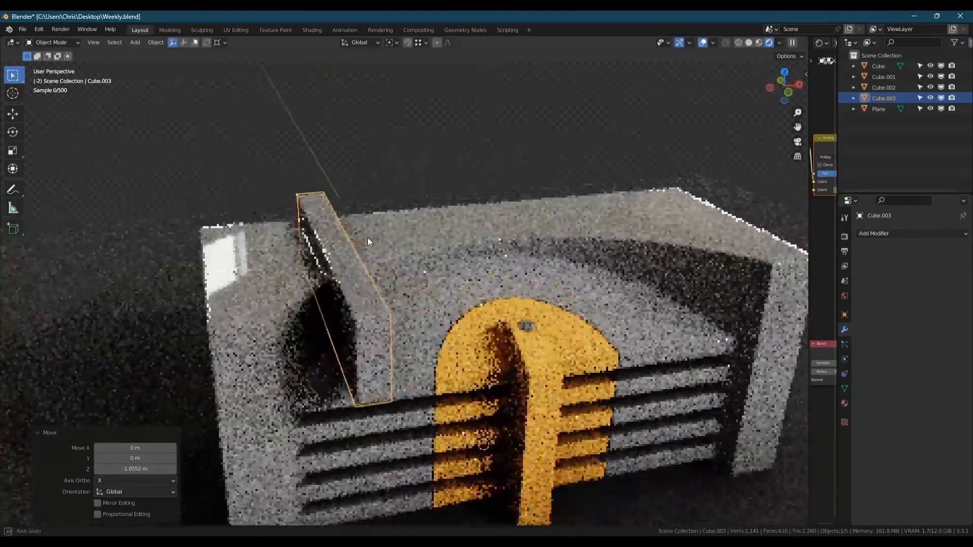
Scale the bar to about 2.03 along Z and lower it about 0.05 m
key("s")
key("z")
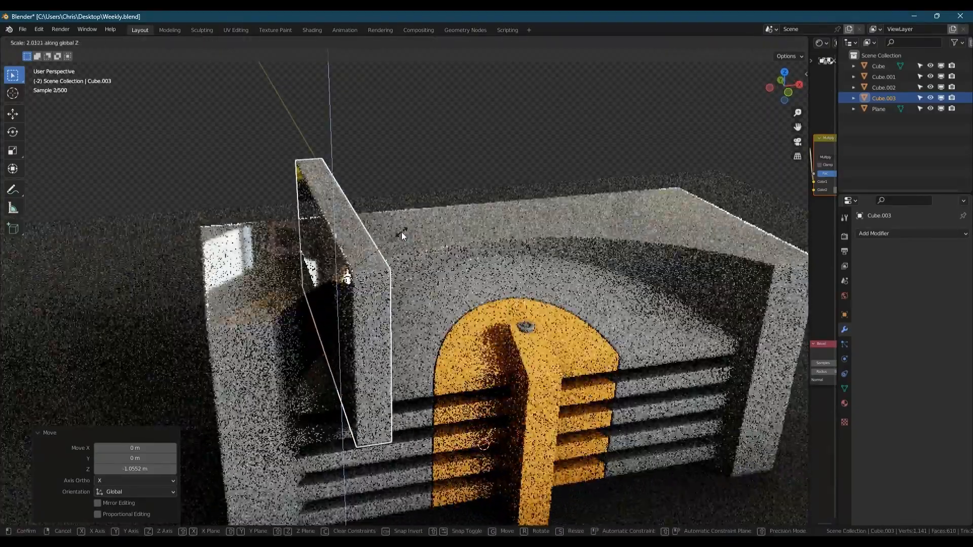
left_click(401, 232)
mouse_move(400, 233)
middle_mouse_down()
mouse_move(369, 272)
mouse_move(362, 254)
mouse_move(412, 224)
mouse_move(433, 239)
mouse_move(410, 230)
middle_mouse_up()
key("g")
key("z")
left_click(411, 247)
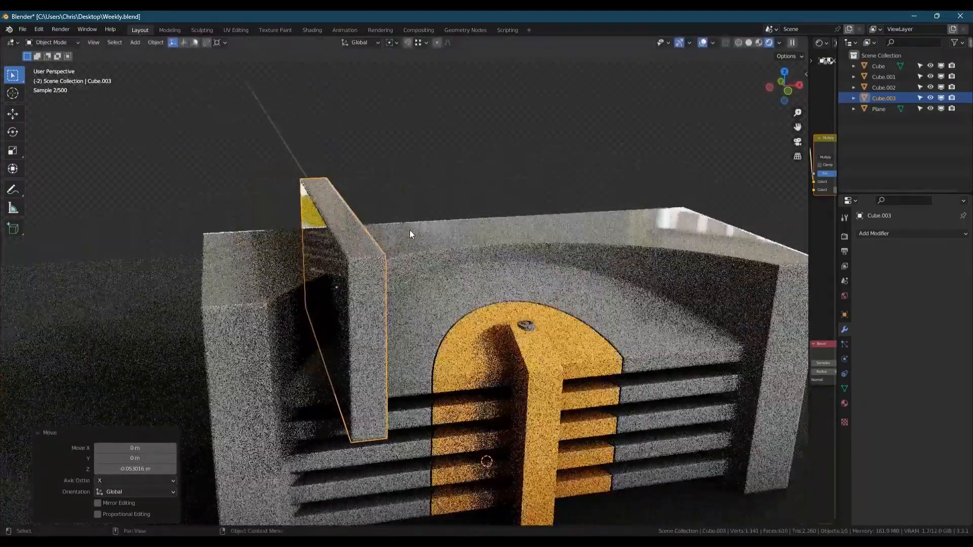
Cut the bar out of the block with a Brush Boolean Difference
left_click(410, 230, "shift")
key("ctrl+shift+b")
left_click(388, 306)
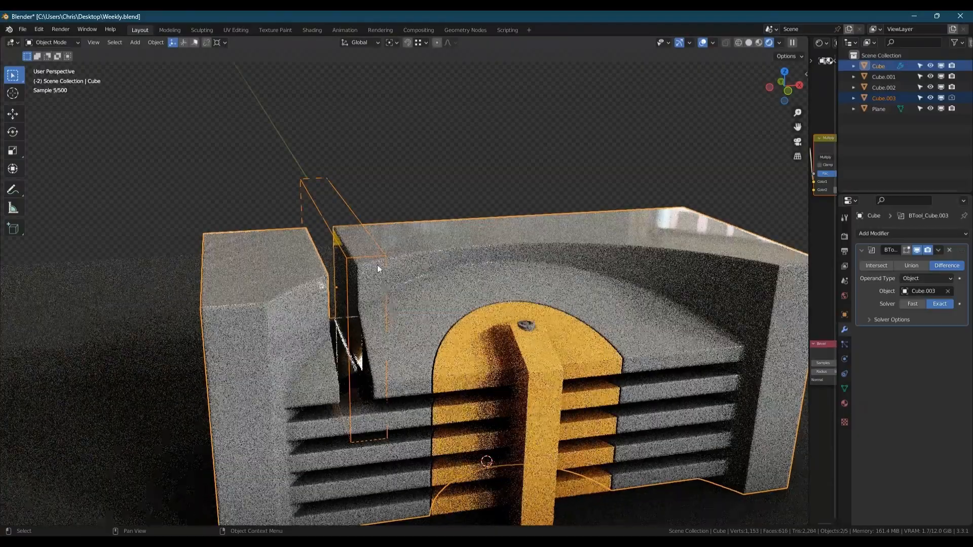
Lower the bottom face of the bar cutter about 0.27 m along Z to deepen the cut into the slats
mouse_move(377, 264)
middle_mouse_down()
mouse_move(361, 229)
mouse_move(336, 231)
middle_mouse_up()
left_click(349, 200)
key("Tab")
left_click(341, 226)
key("g")
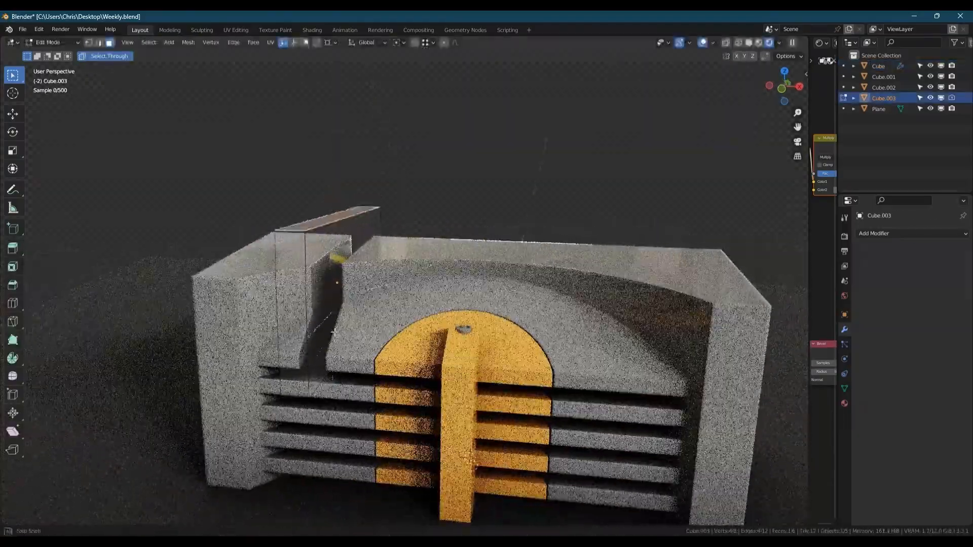
mouse_move(334, 332)
middle_mouse_down()
mouse_move(332, 301)
mouse_move(332, 315)
middle_mouse_up()
left_click(310, 334)
middle_click_drag(369, 228, 373, 247)
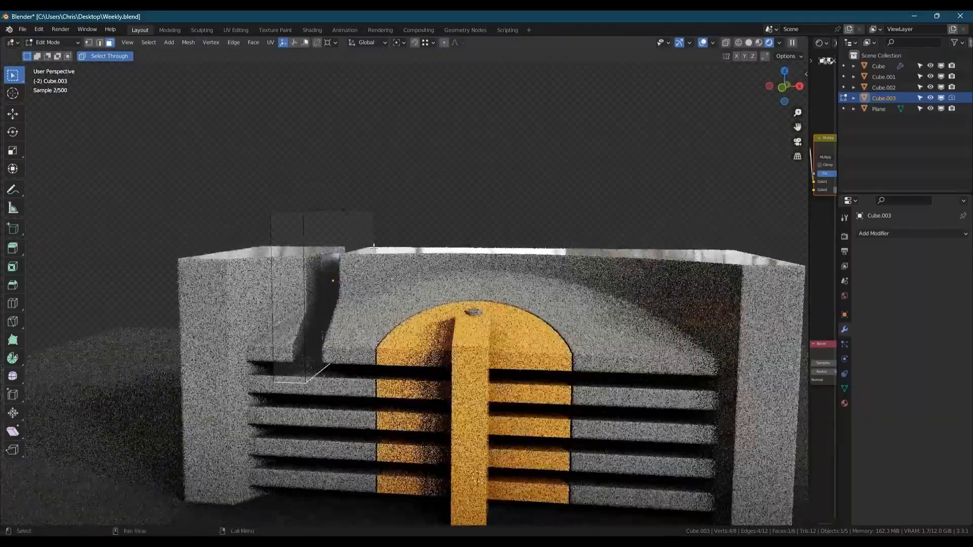
key("g")
key("z")
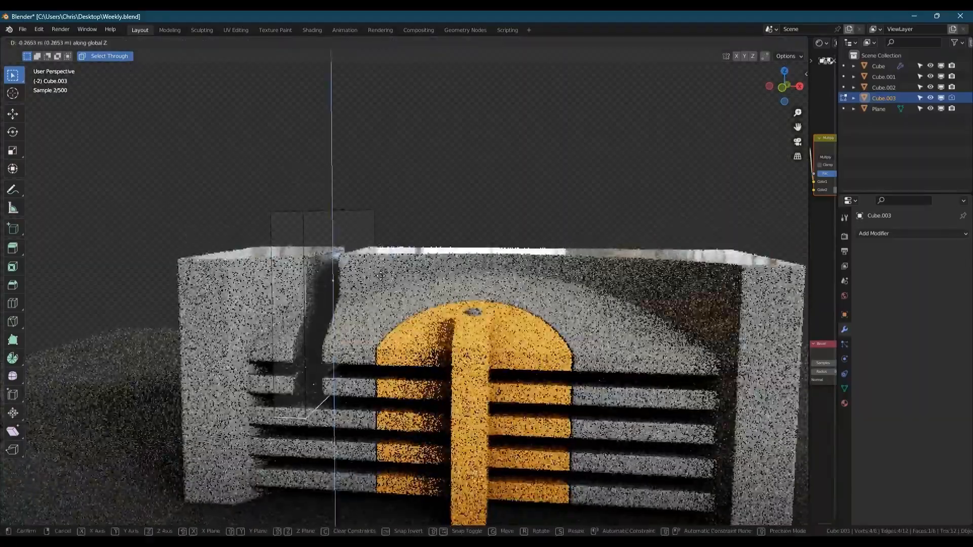
left_click(375, 280)
Move one long side face of the cutter inward along X to thin the cut into a narrow slot
middle_click_drag(375, 280, 487, 264)
key("g")
key("x")
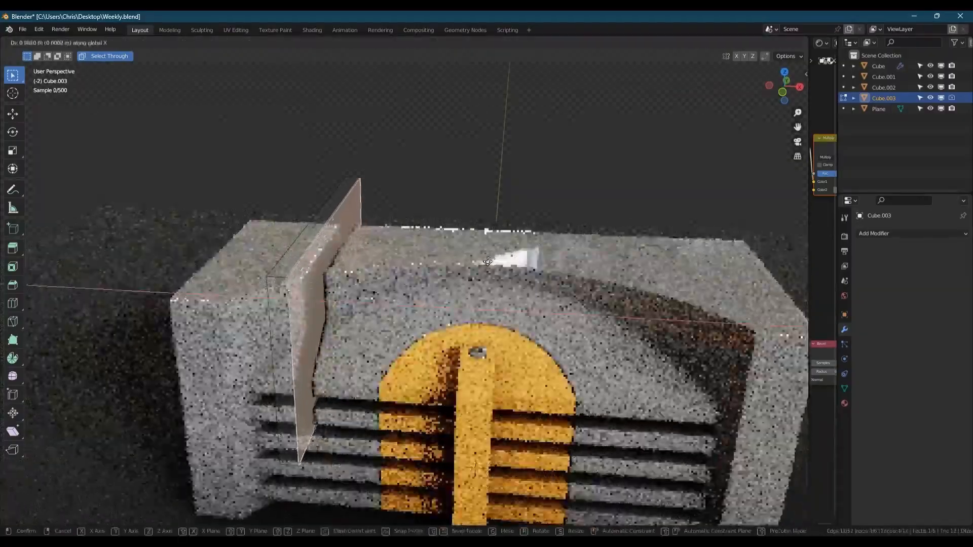
left_click(480, 263)
key("Tab")
middle_click_drag(401, 241, 387, 245)
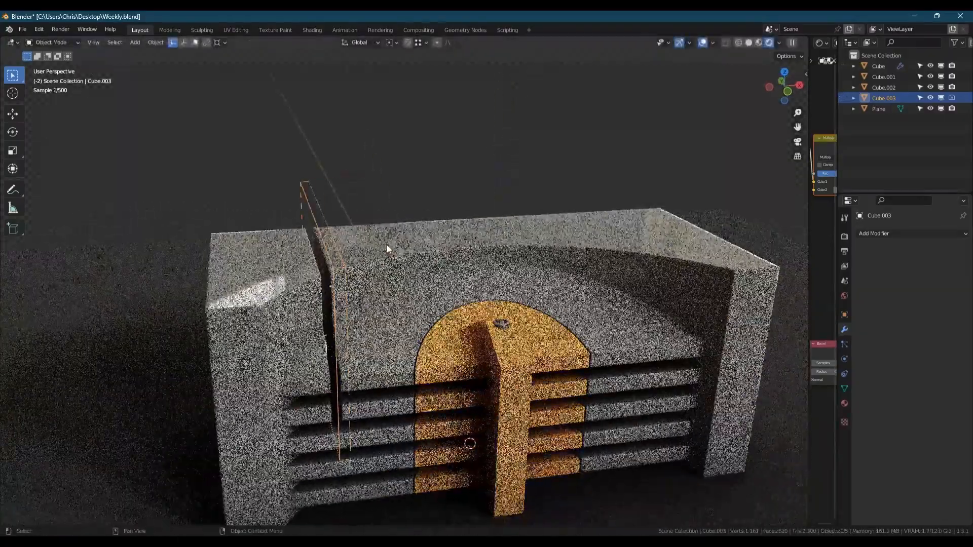
Add an Array modifier to the cutter with a count of 4 and a relative X offset of 2.2
left_click(874, 233)
left_click(768, 259)
left_click_drag(913, 309, 935, 309)
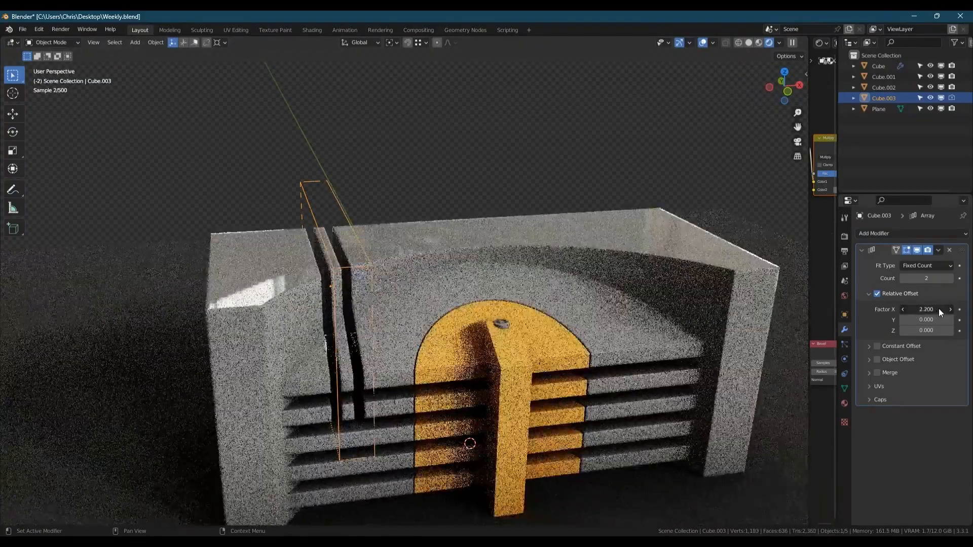
left_click(950, 278)
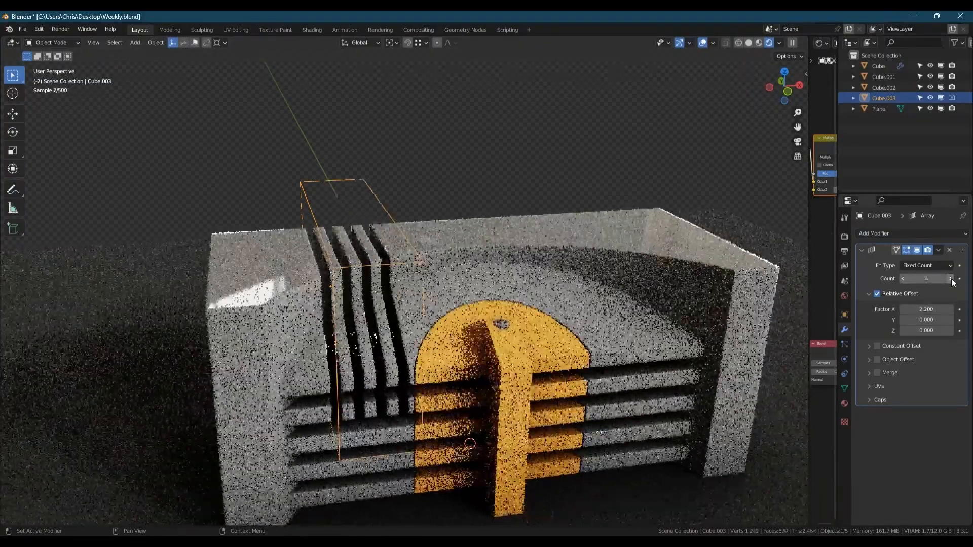
left_click(951, 278)
Move the arrayed cutter about -0.12 m along X and apply its Array modifier
key("g")
key("x")
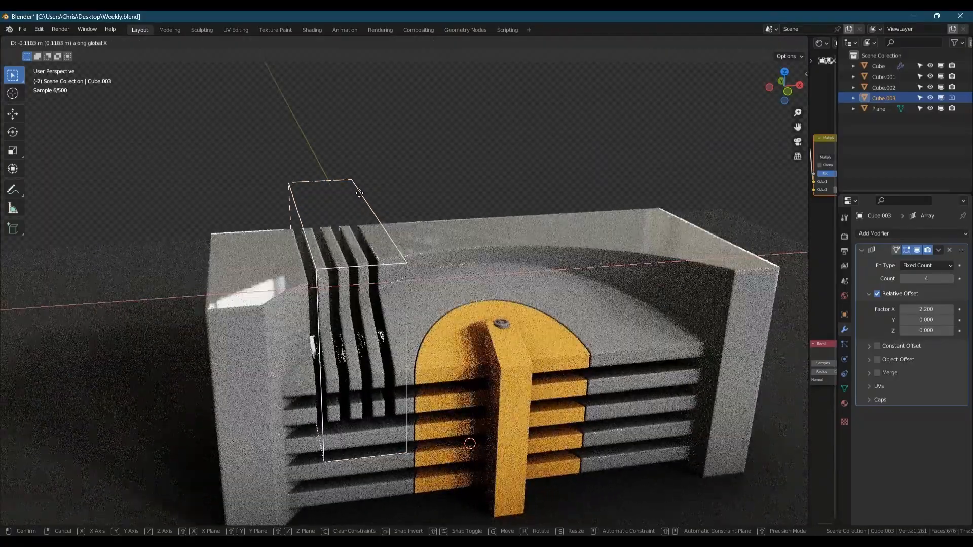
key("ctrl+a")
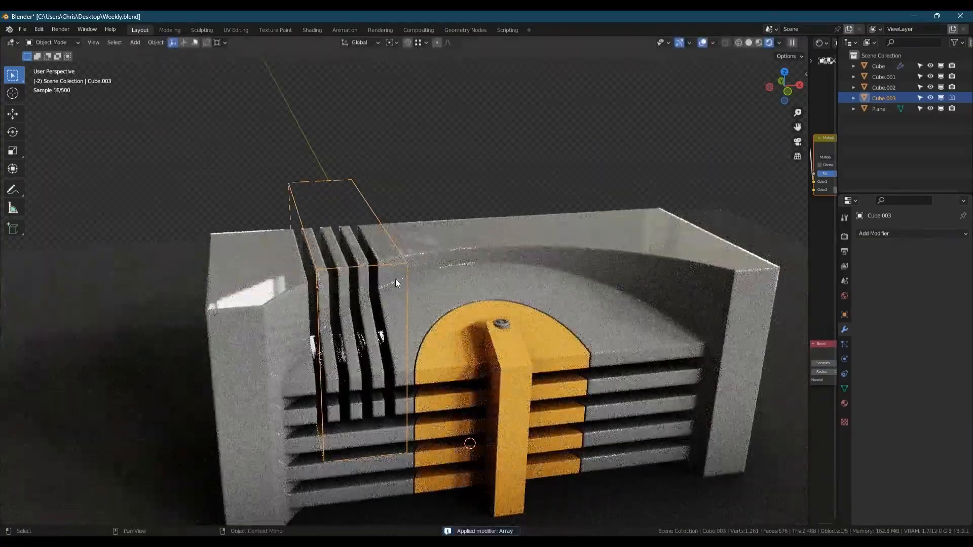
Select the rear end faces of all four cutters and pull them forward so the slots stop short of the block's back edge
middle_click_drag(360, 302, 196, 326)
key("Tab")
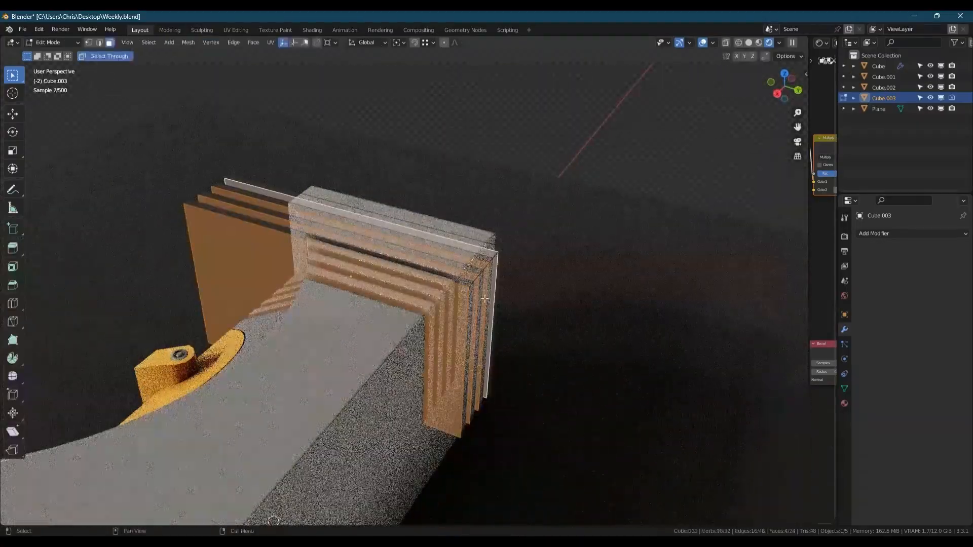
left_click(481, 296)
middle_click_drag(482, 296, 507, 277)
left_click_drag(569, 207, 466, 440)
middle_click_drag(395, 337, 425, 344)
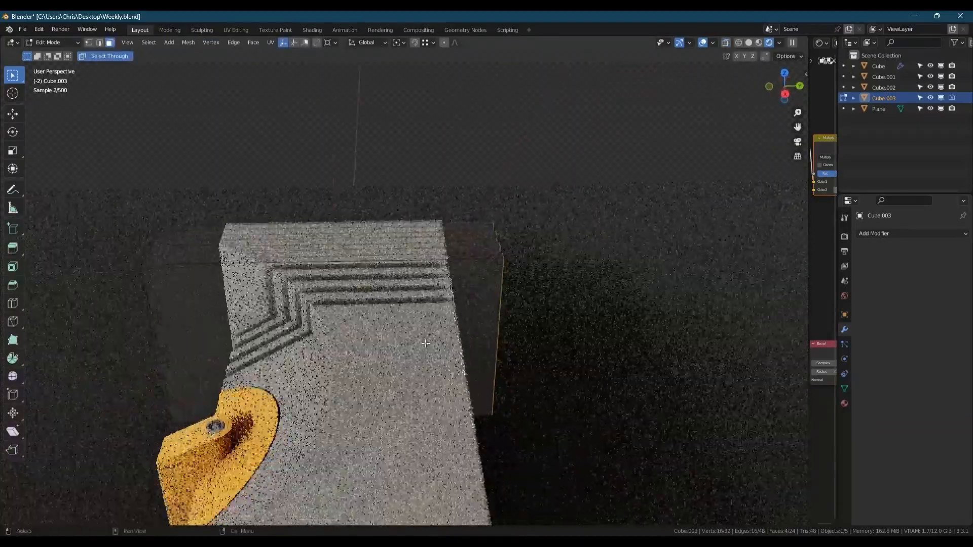
left_click(444, 311)
middle_click_drag(444, 311, 471, 343)
key("Tab")
scroll(452, 343, "down", 2)
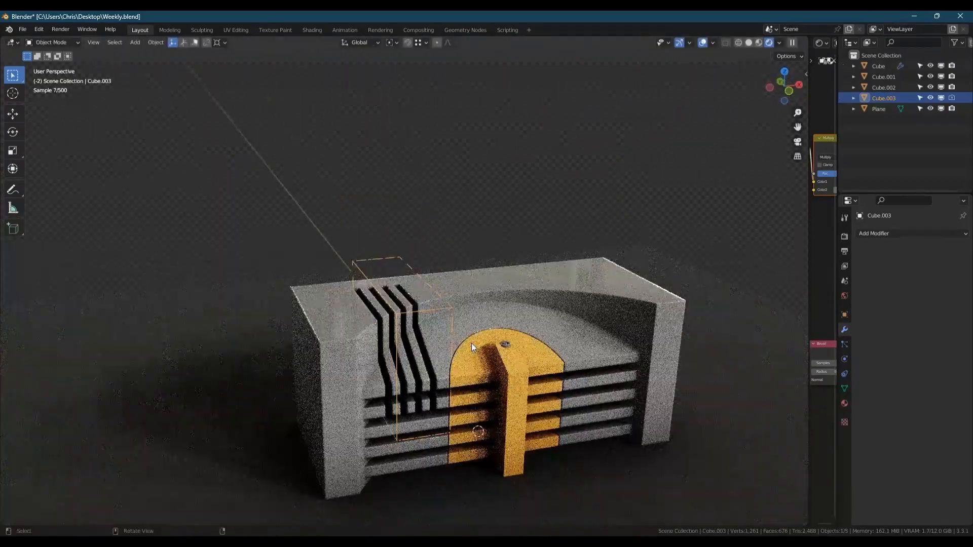
scroll(385, 314, "up", 2)
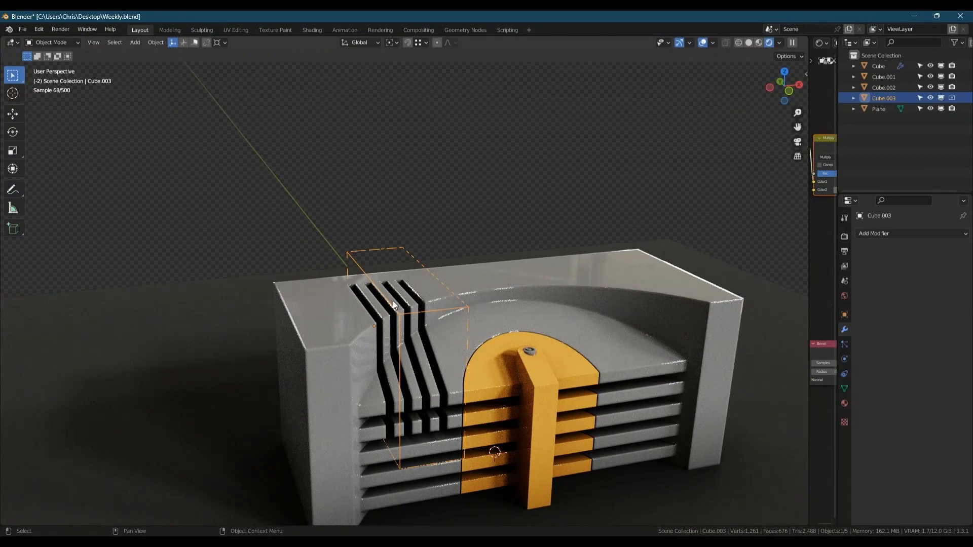
Select the block and apply all its booleans with Bool Tool
middle_click_drag(372, 271, 542, 269)
left_click(536, 266)
key("ctrl+shift+b")
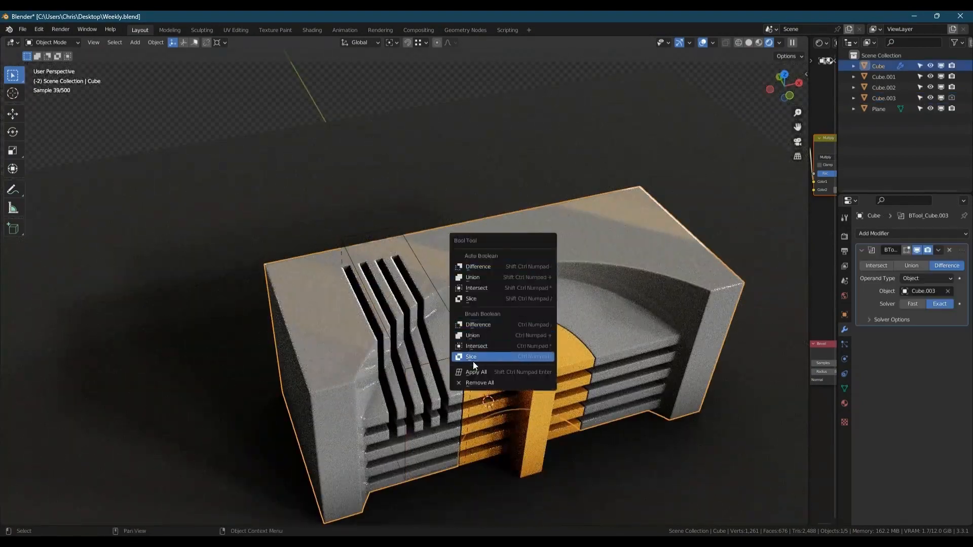
left_click(475, 370)
Mirror the four slots onto the opposite half of the block along X
left_click(540, 309)
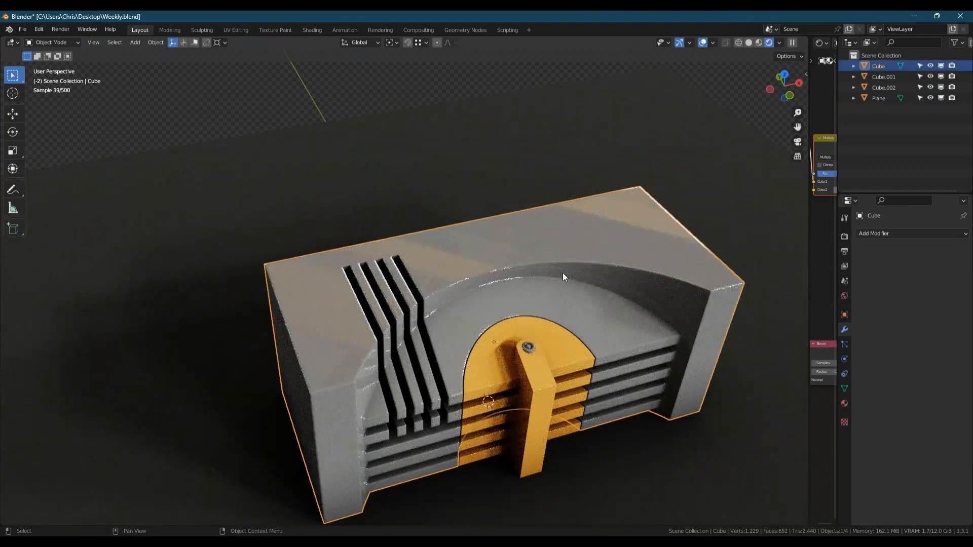
key("ctrl+a")
middle_click_drag(788, 278, 595, 277)
scroll(490, 266, "up", 3)
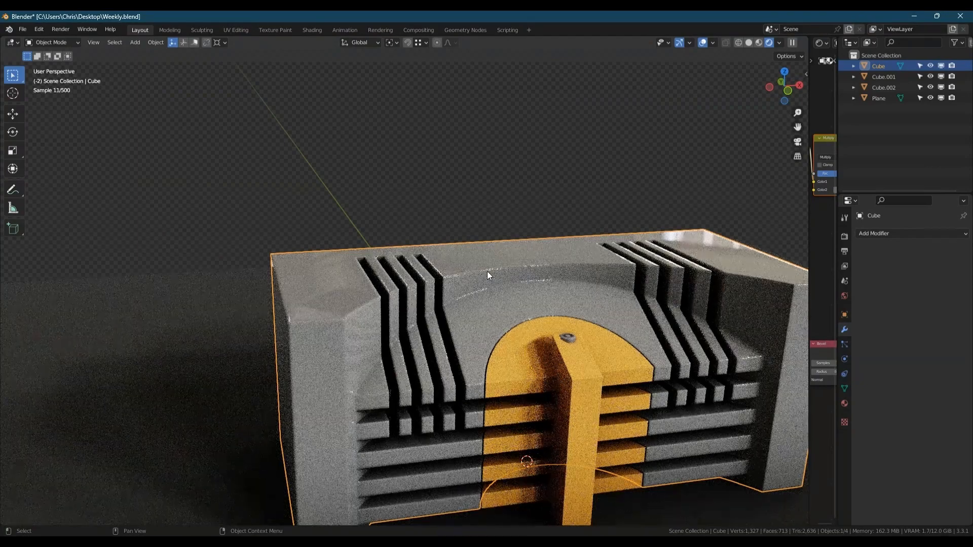
Add a cylinder mesh and assign it the Large Grey material
key("shift+a")
mouse_move(489, 281)
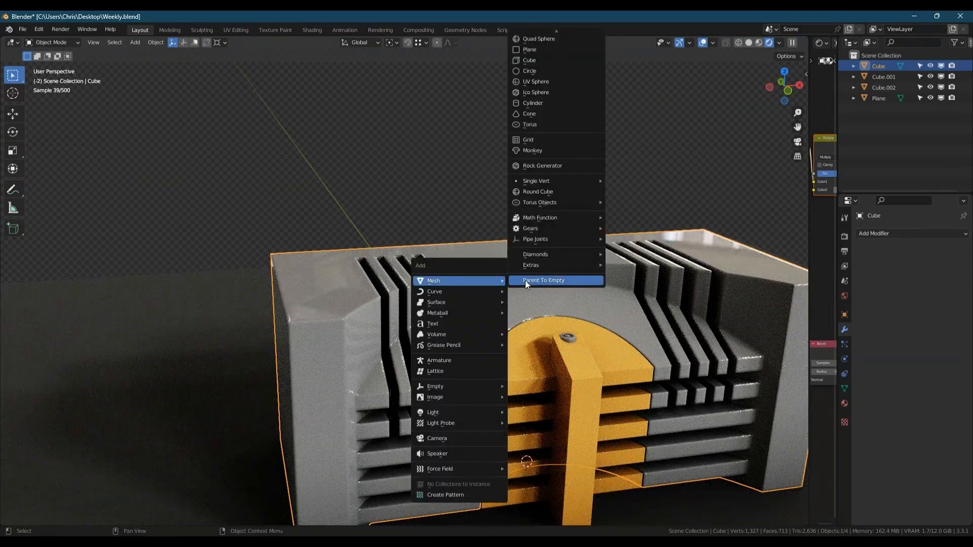
left_click(535, 108)
key("shift+q")
mouse_move(502, 248)
left_click(553, 254)
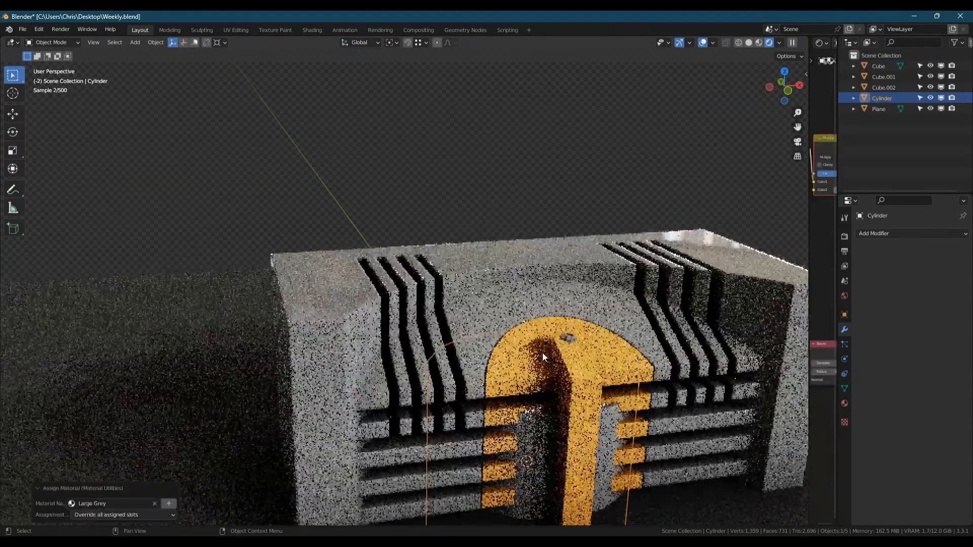
Move the cylinder up about 2.03 m along Z
key("g")
key("z")
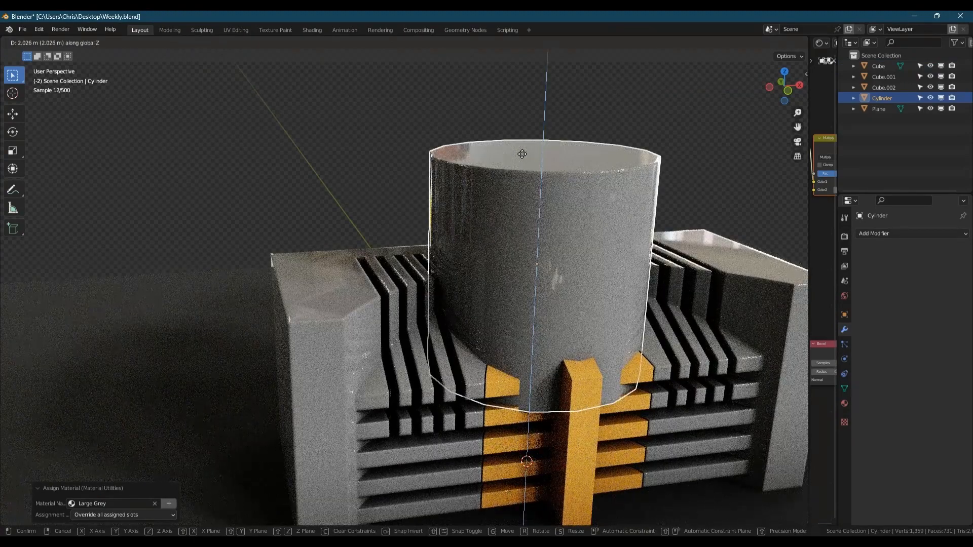
left_click(522, 154)
Insert extra edges around the cylinder's rim twice with Edge Curve Plus to smooth its side, using one segment and edge flow
key("Tab")
left_click(761, 43)
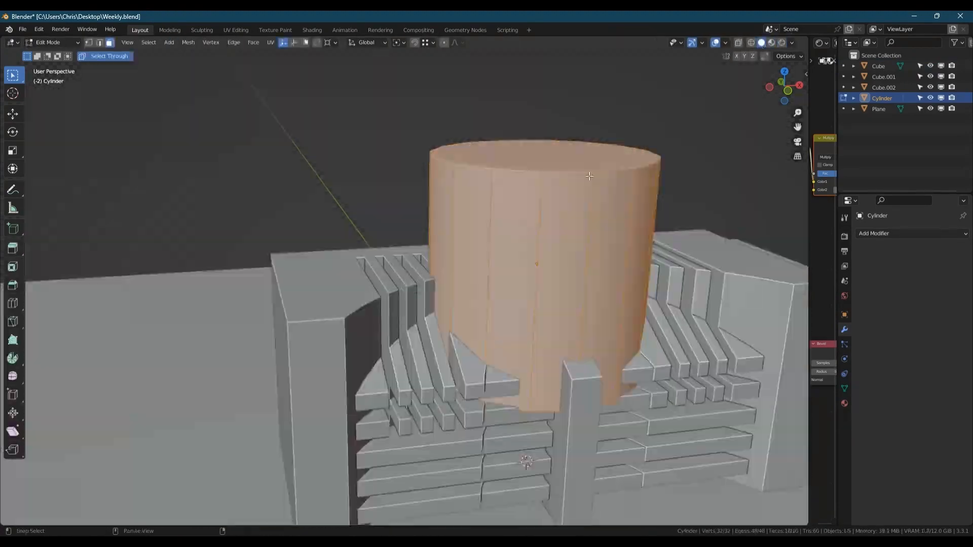
middle_click_drag(589, 176, 583, 204)
key("2")
double_click(584, 208)
key("n")
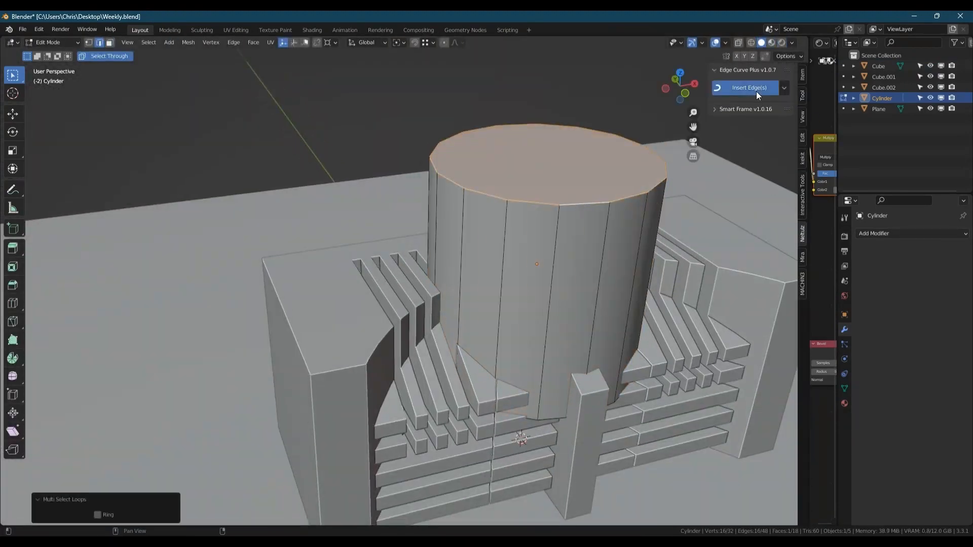
left_click(756, 92)
double_click(570, 204)
left_click(737, 92)
key("n")
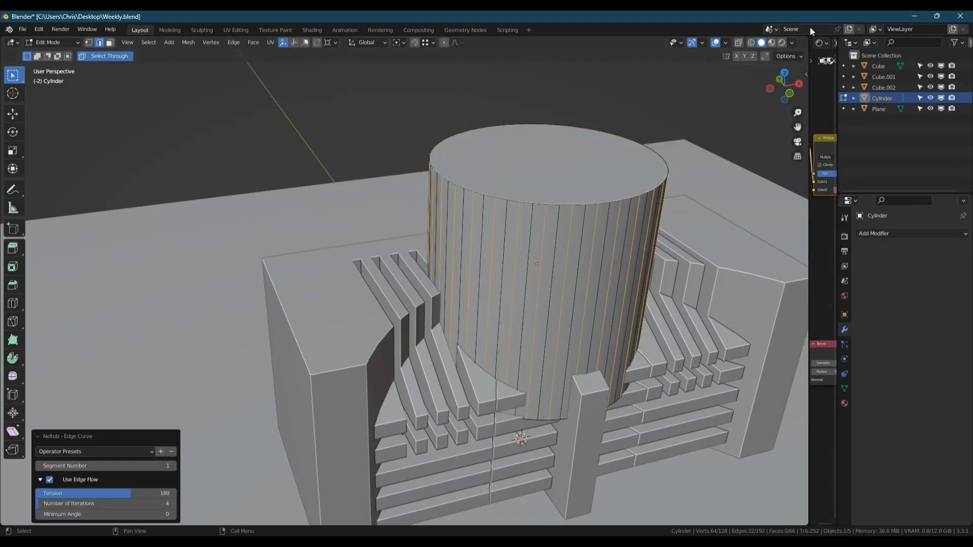
left_click(781, 42)
Rotate the whole cylinder mesh 90° around Y so it lies lengthwise across the block
key("a")
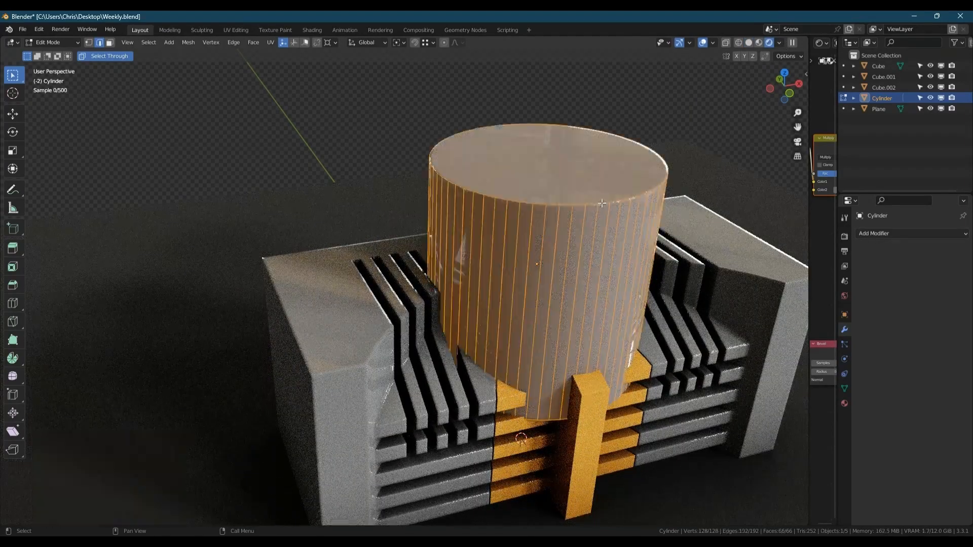
key("r")
key("y")
key("9")
key("0")
key("Return")
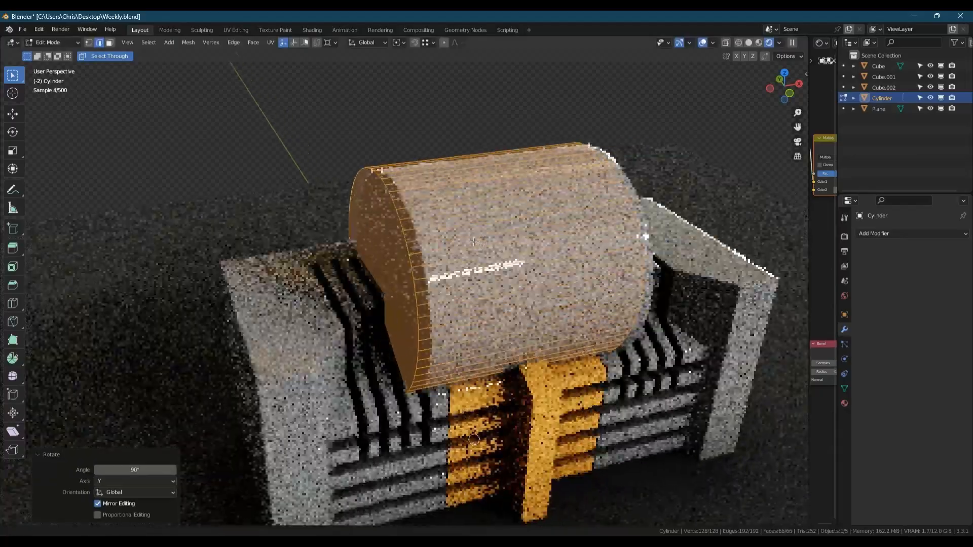
Scale the cylinder to about 0.25 overall, stretch it about 2.76 along X and thicken it about 1.57 in Y and Z
key("s")
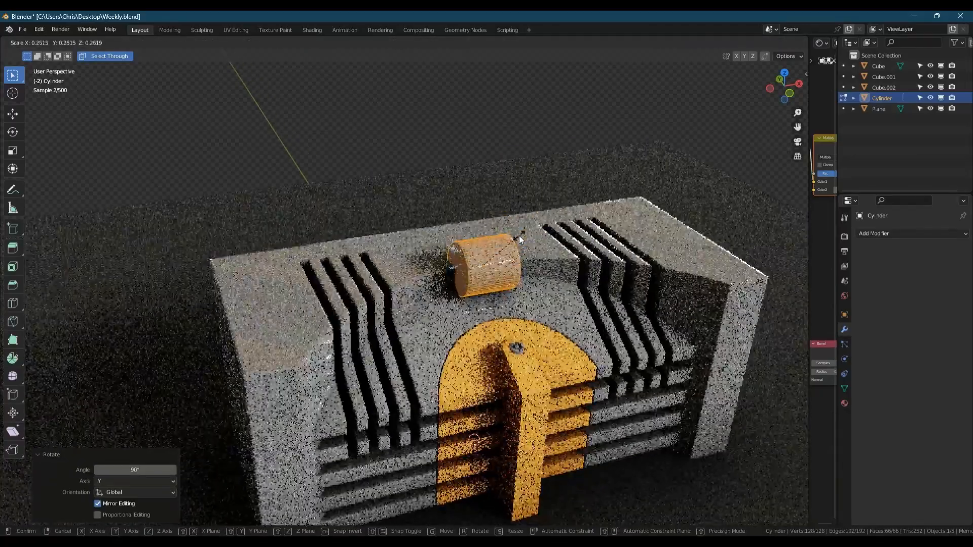
key("x")
left_click(597, 220)
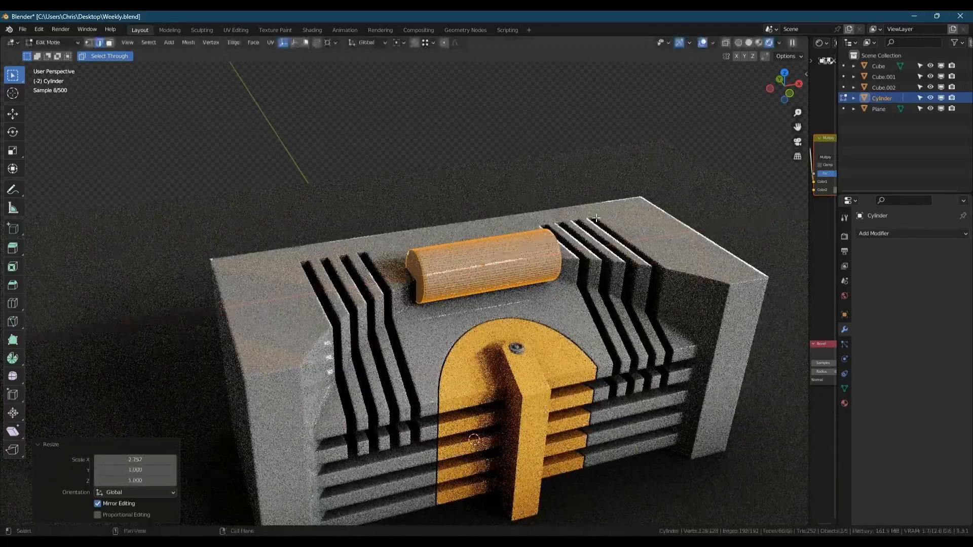
key("s")
key("shift+x")
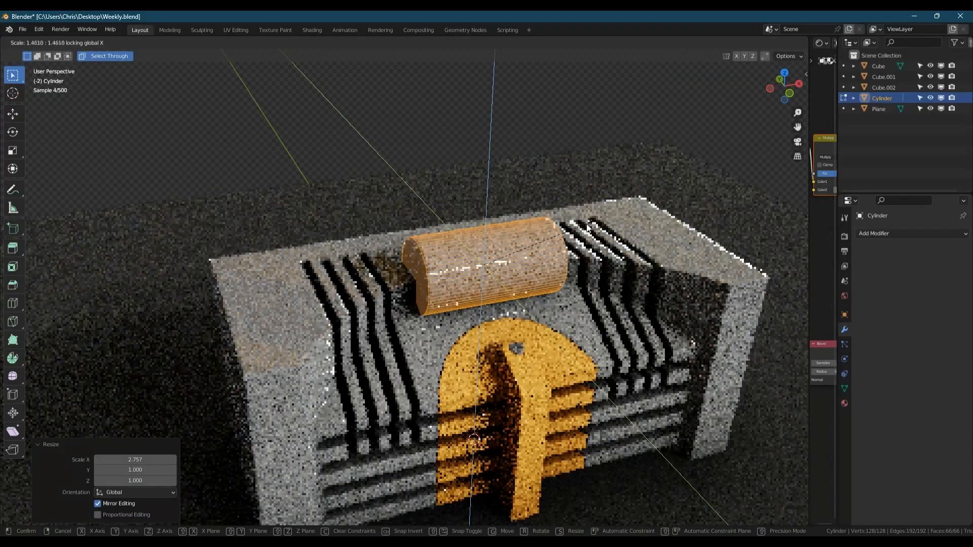
left_click(593, 223)
Lower the cylinder about 0.34 m along Z and shift it about 0.13 m along Y into the block's recess
key("g")
key("z")
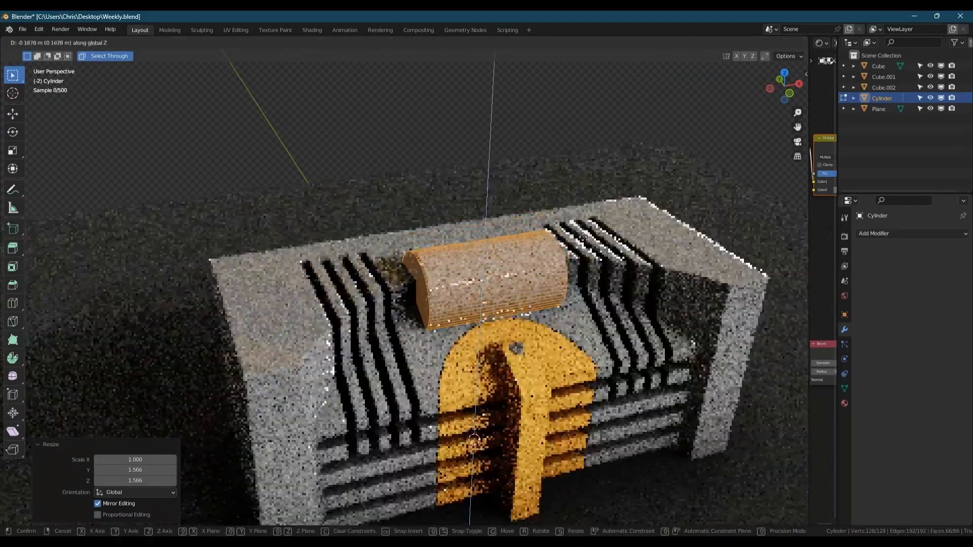
left_click(567, 247)
key("g")
key("y")
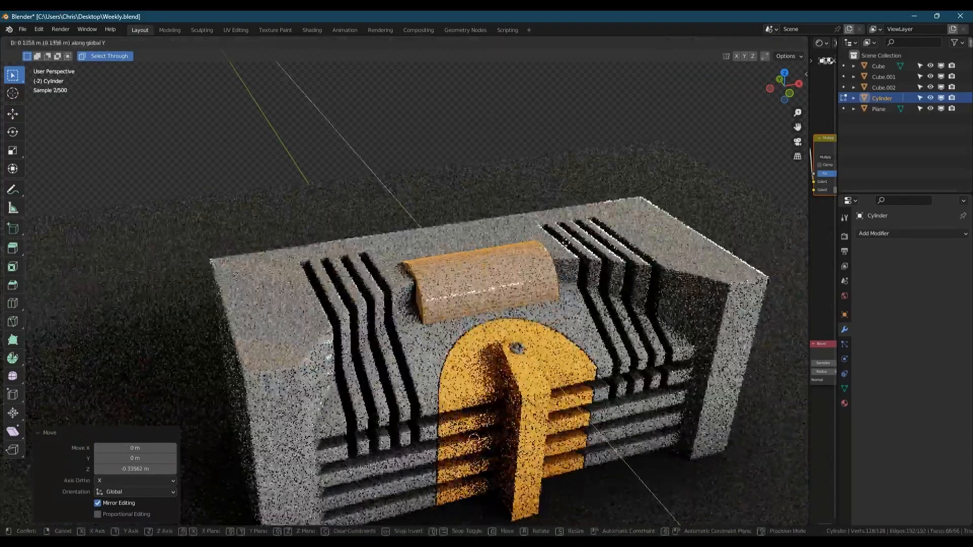
left_click(544, 251)
Thicken the cylinder about 1.2 in Y and Z, then reposition it about 0.10 m along Y and 0.04 m up
key("s")
key("shift+x")
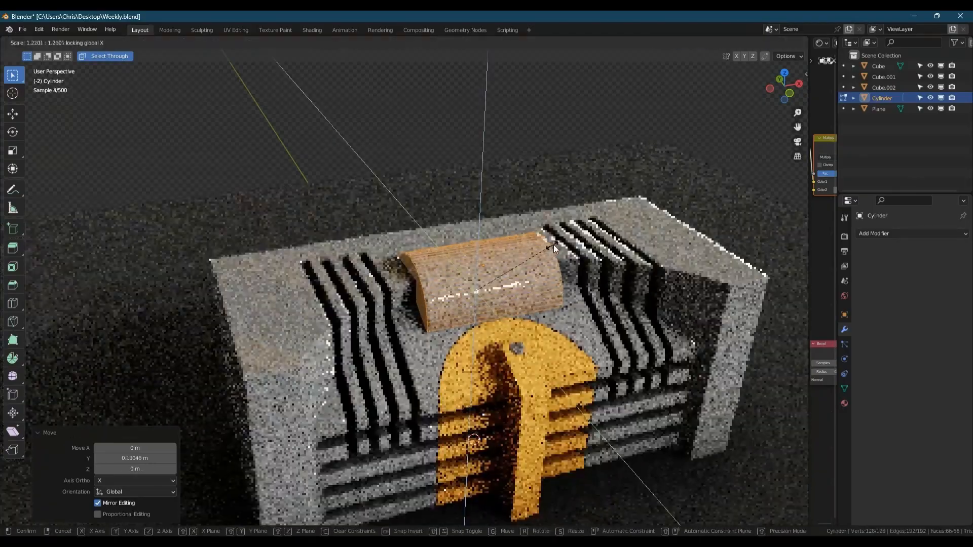
left_click(553, 248)
key("g")
key("y")
left_click(529, 249)
middle_click_drag(483, 246, 506, 246)
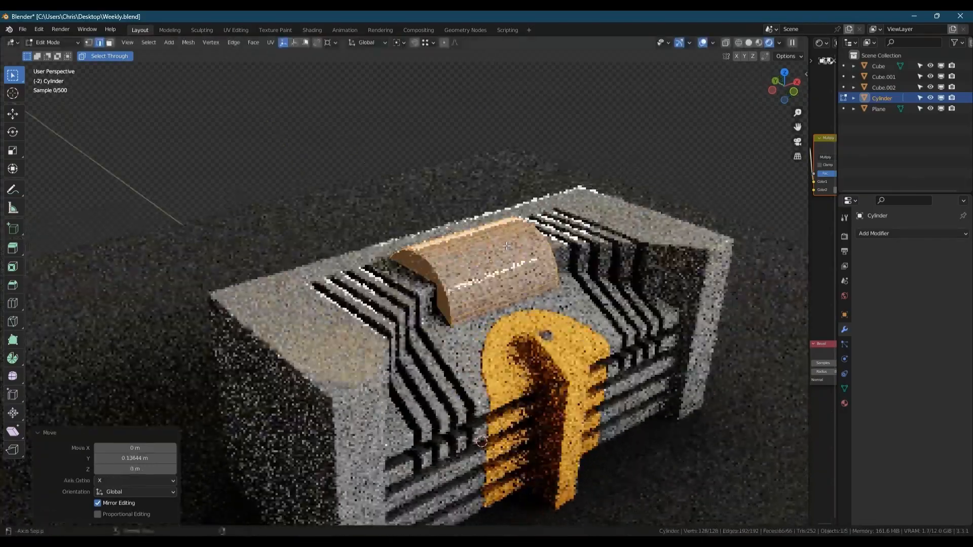
key("g")
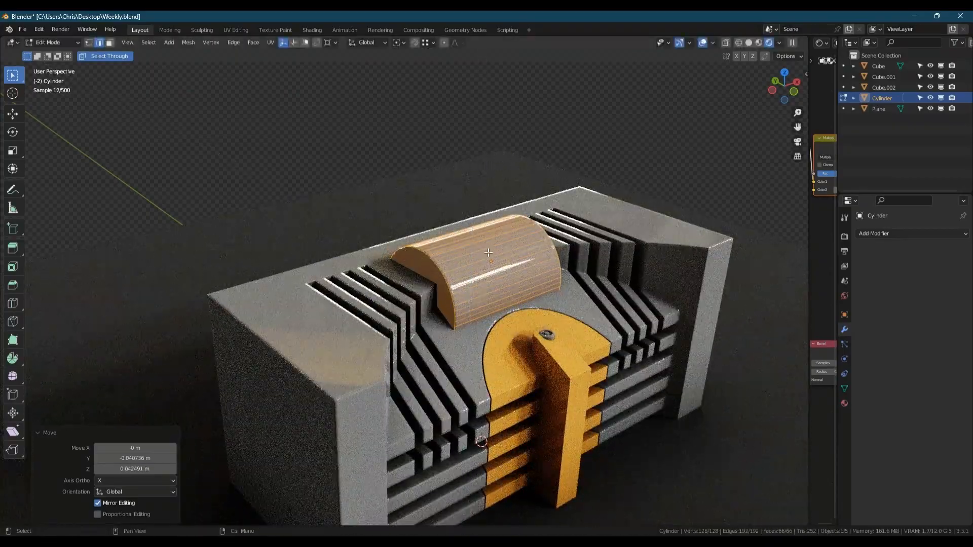
middle_click_drag(468, 251, 439, 254)
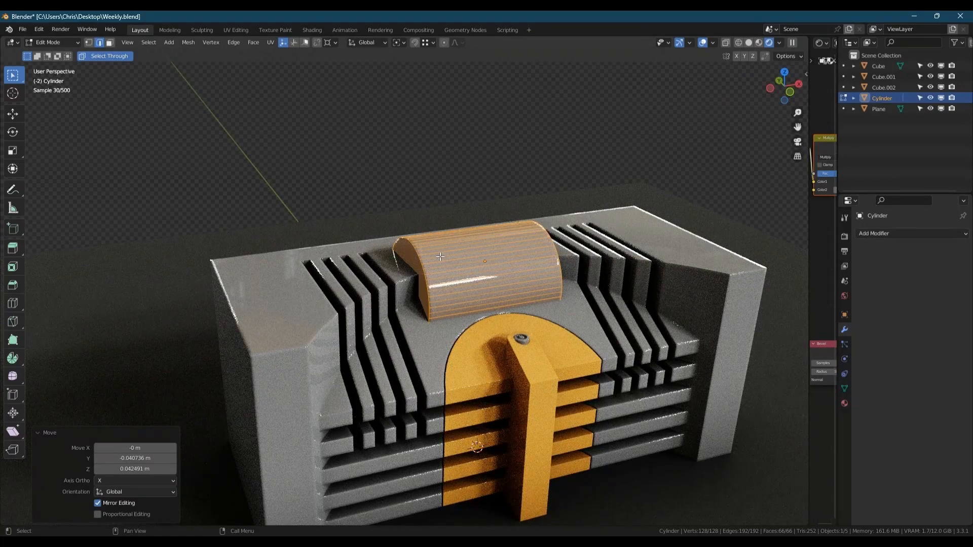
key("Tab")
Add a cube, assign it the Large Grey material and shade it smooth with auto smooth
key("shift+a")
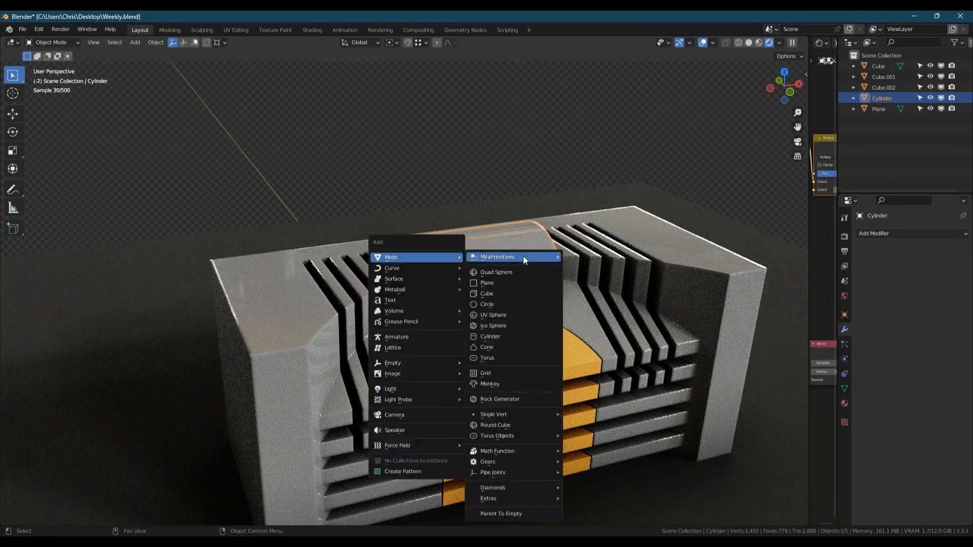
left_click(501, 269)
key("shift+q")
mouse_move(506, 348)
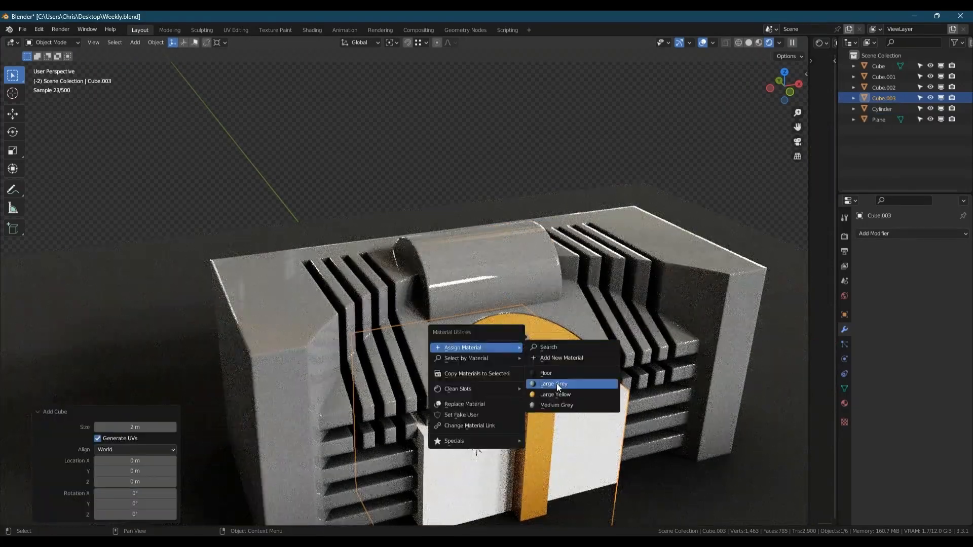
left_click(558, 385)
right_click(550, 379)
left_click(524, 279)
Raise the cube along Z above the block's top and scale it to about 0.557
key("g")
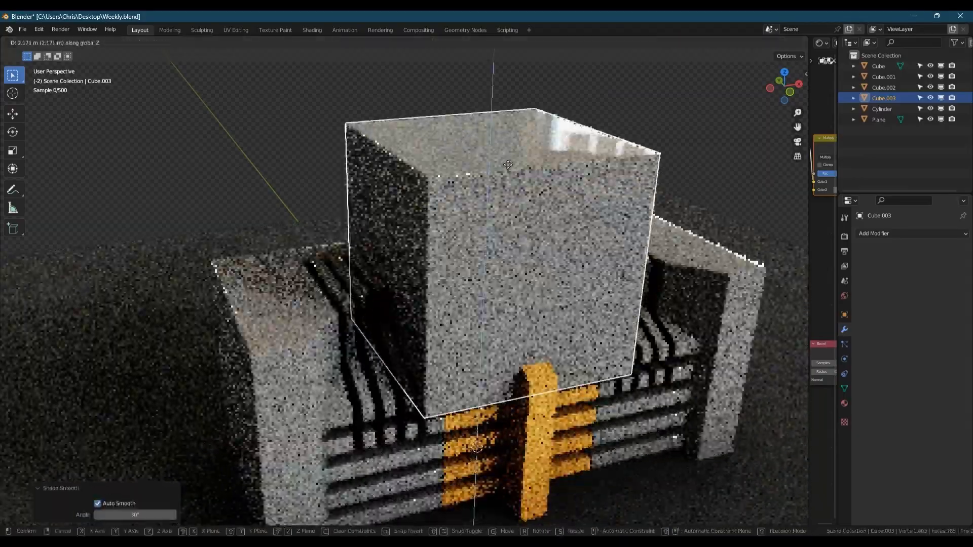
left_click(684, 242)
key("s")
left_click(596, 225)
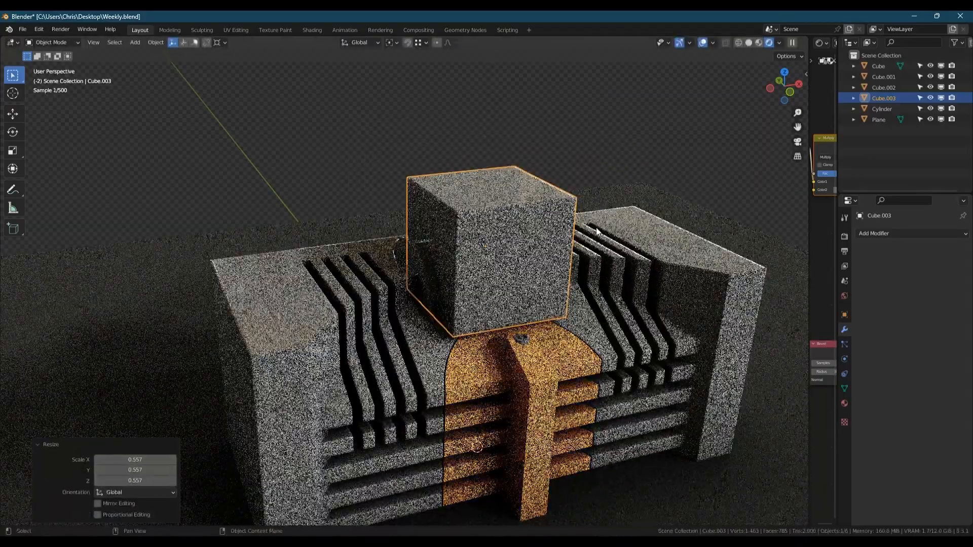
Move the cube about -1.29 m along X to the cylinder's end and rotate it about 32.1° around Y
key("g")
key("x")
left_click(512, 247)
middle_click_drag(512, 247, 449, 194)
key("r")
key("y")
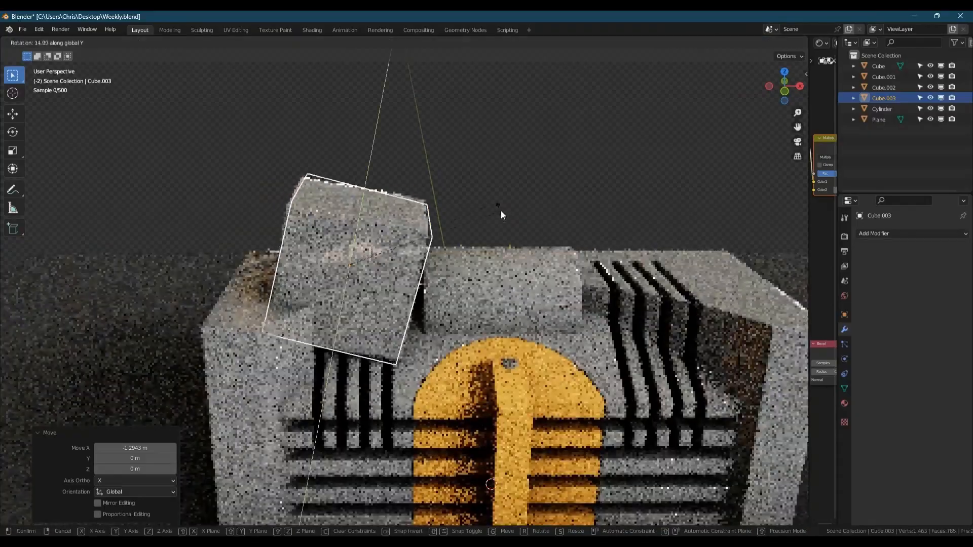
left_click(558, 257)
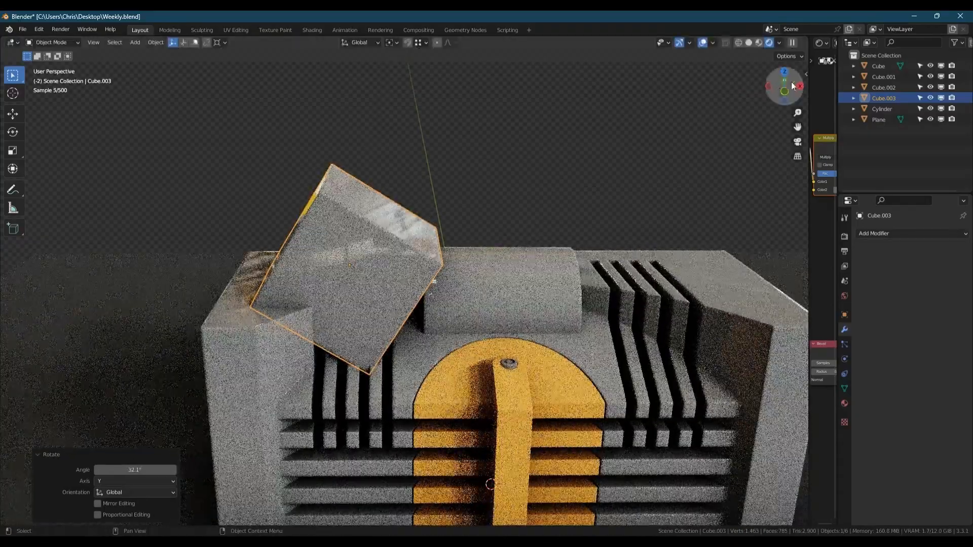
In front view, move the cube about 0.41 m along X and 0.32 m up, and rotate it a further 13.7° around Y
key("KP_1")
key("g")
left_click(520, 222)
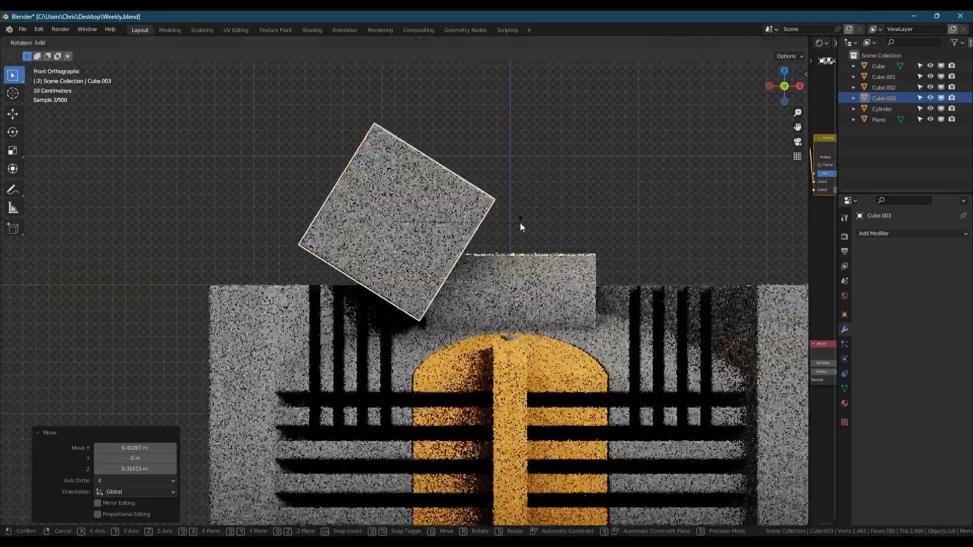
key("r")
key("y")
left_click(576, 268)
Lower the rotated cube along Z so its slanted face cuts deeper across the cylinder's end
key("g")
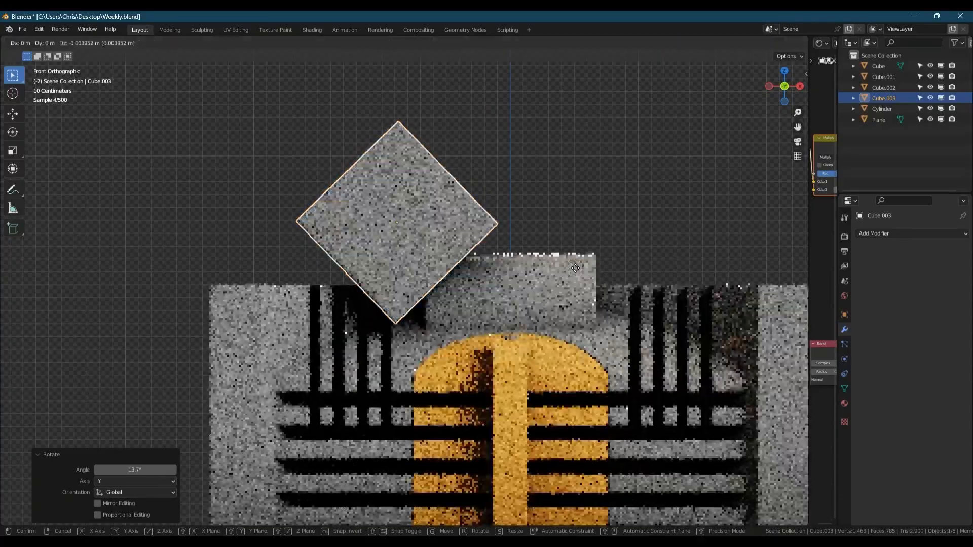
key("x")
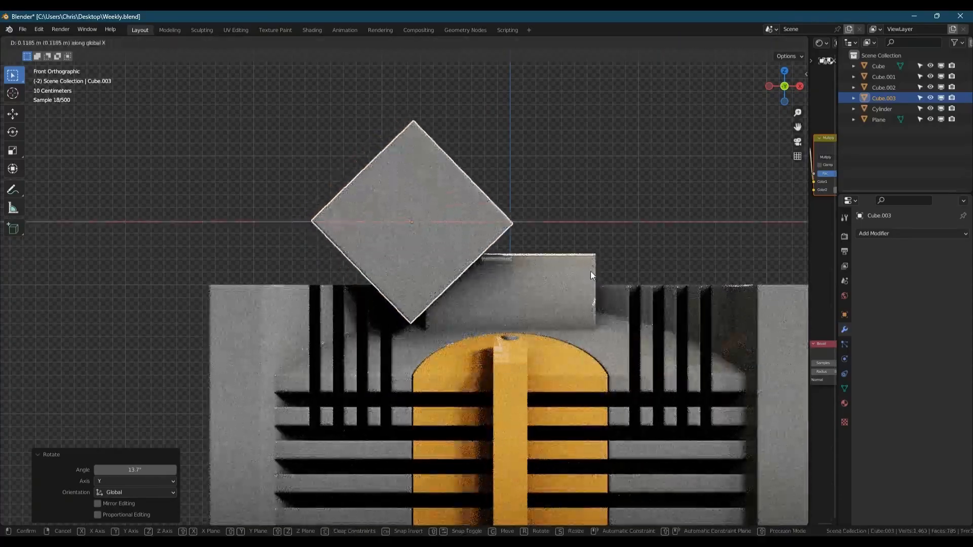
key("z")
left_click(585, 291)
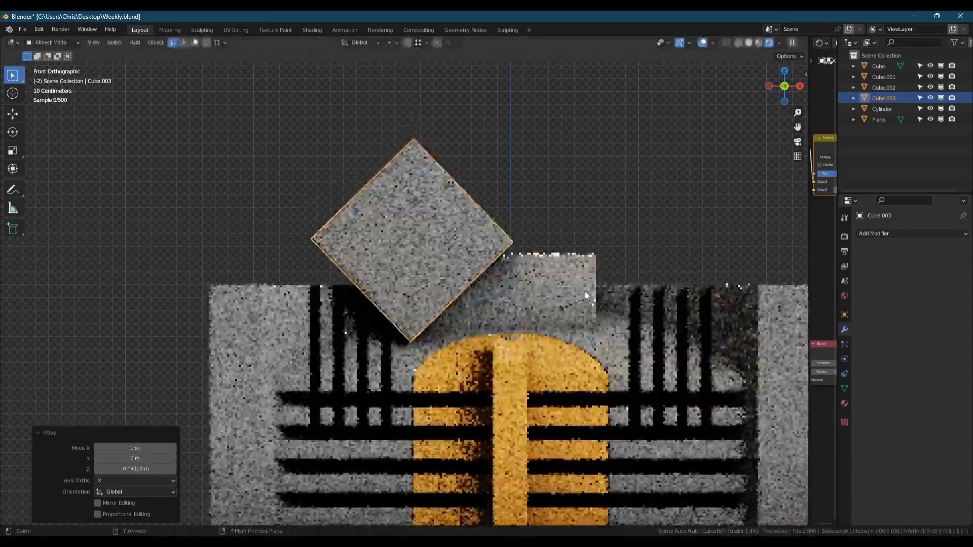
Enlarge the cube by about 1.091 and shift it about 0.17 m along X, away from the cylinder's middle
key("s")
left_click(604, 281)
key("g")
key("x")
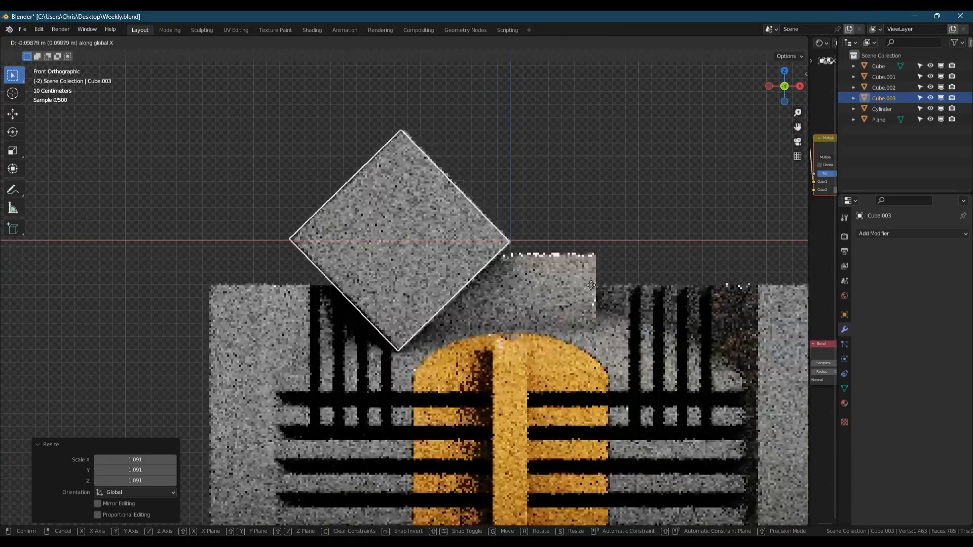
left_click(581, 287)
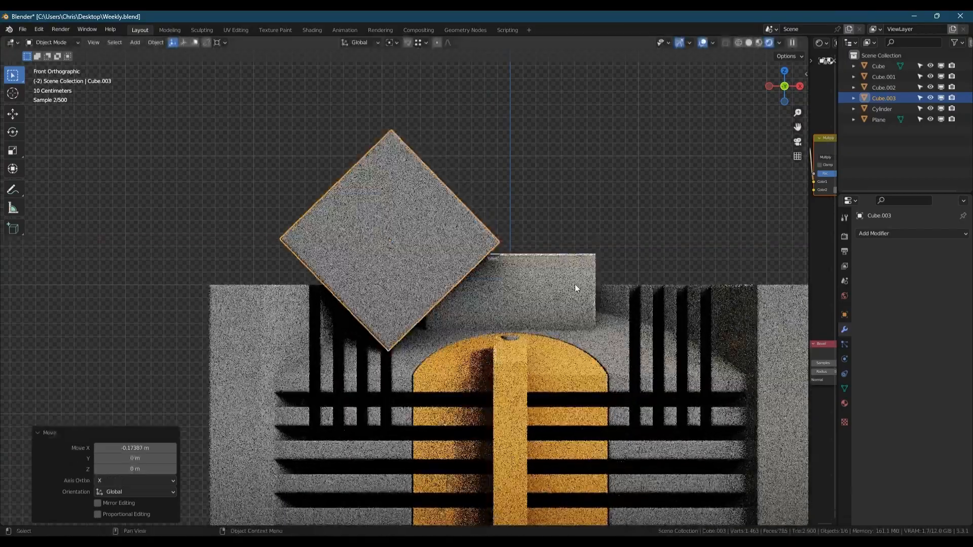
Try to subtract the rotated cube from the cylinder and mirror the slanted cut across X
left_click(558, 275, "shift")
key("ctrl+shift+b")
left_click(530, 284)
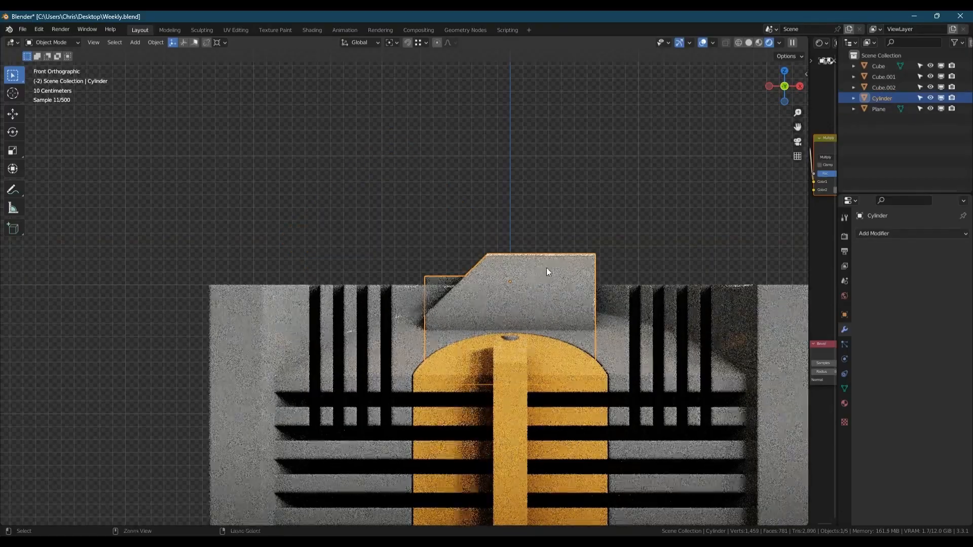
key("ctrl+m")
left_click_drag(906, 277, 906, 288)
middle_click_drag(487, 294, 463, 272)
key("ctrl+z")
key("ctrl+z")
key("ctrl+z")
Stretch the rotated cube along Y so it spans the cylinder's full depth
key("s")
key("y")
left_click(573, 295)
key("Tab")
key("Tab")
Subtract the rotated cube from the cylinder with a boolean difference to cut a slanted end
left_click(661, 356)
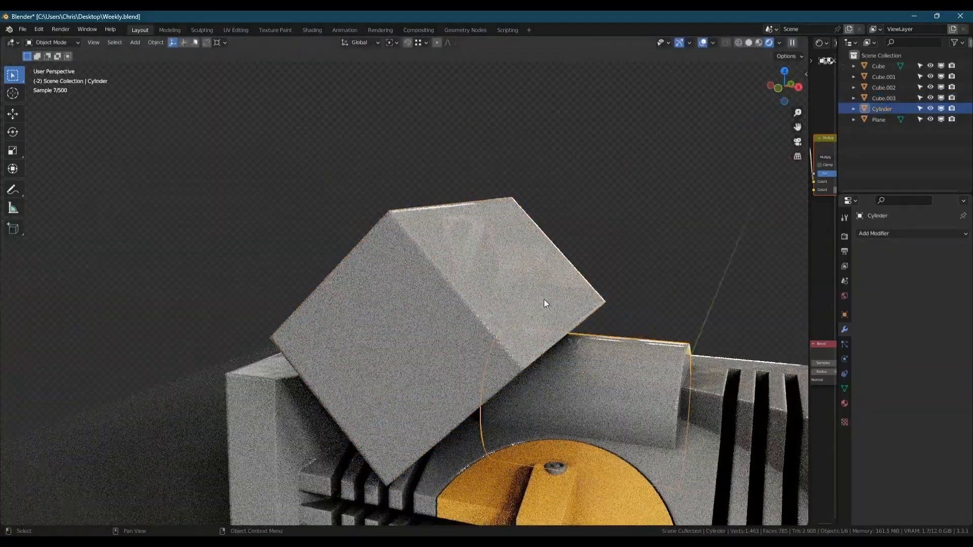
left_click(544, 300)
left_click(618, 351, "shift")
key("ctrl+shift+b")
left_click(619, 350)
left_click(618, 350)
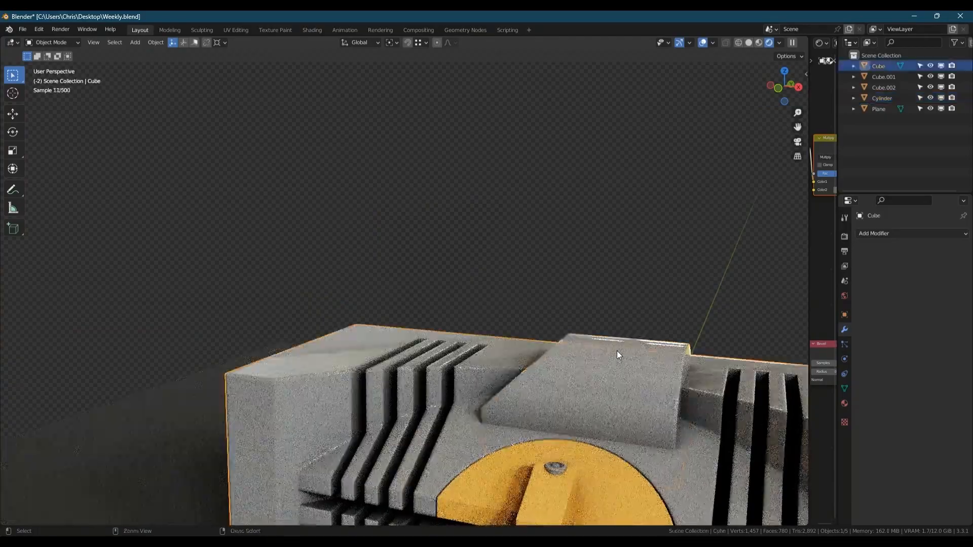
key("ctrl+m")
key("ctrl+z")
key("ctrl+z")
Mirror the cylinder's slanted cut across X with bisect and flip enabled on X, and apply the mirror
key("ctrl+m")
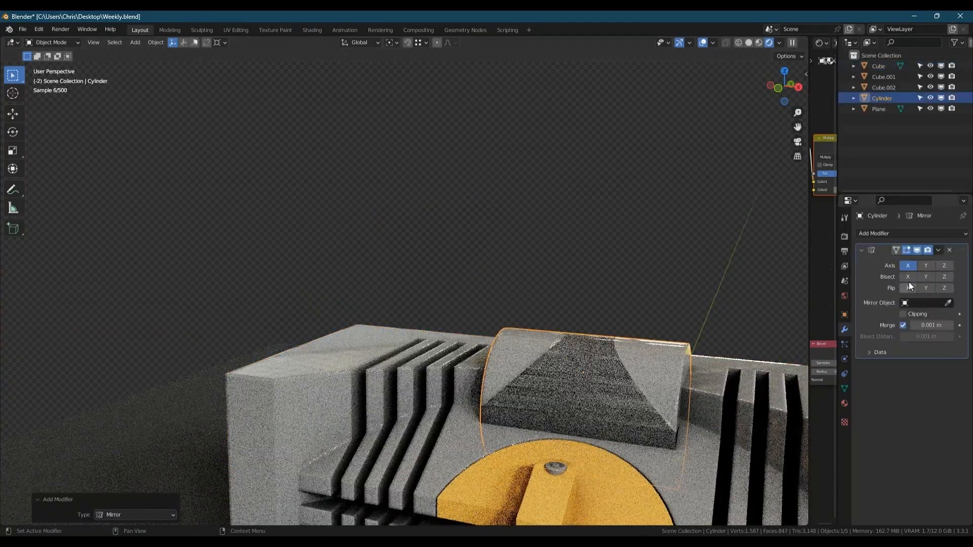
left_click(908, 278)
left_click(910, 287)
key("ctrl+a")
middle_click_drag(600, 354, 639, 367)
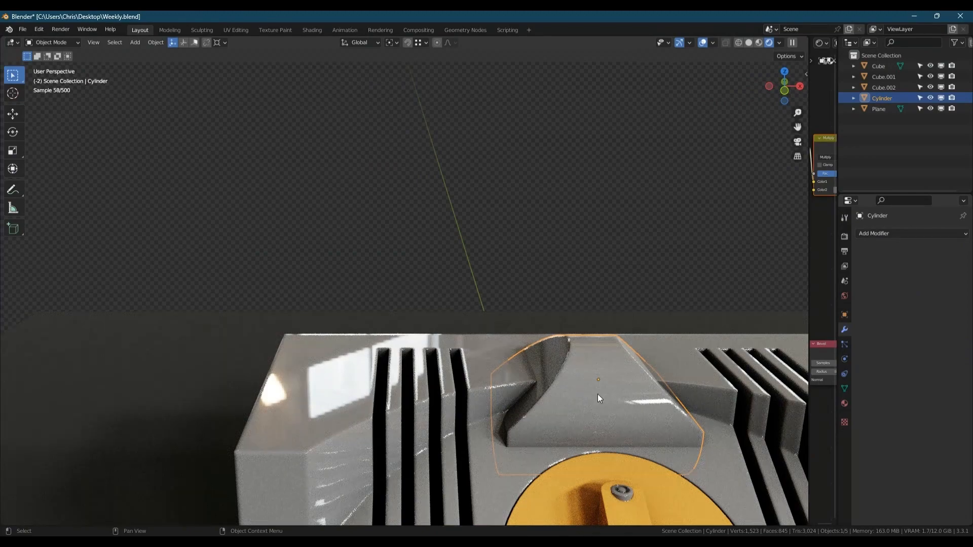
Widen the whole cylinder mesh by about 1.2 along X
key("Tab")
key("KP_1")
left_click_drag(347, 275, 565, 441)
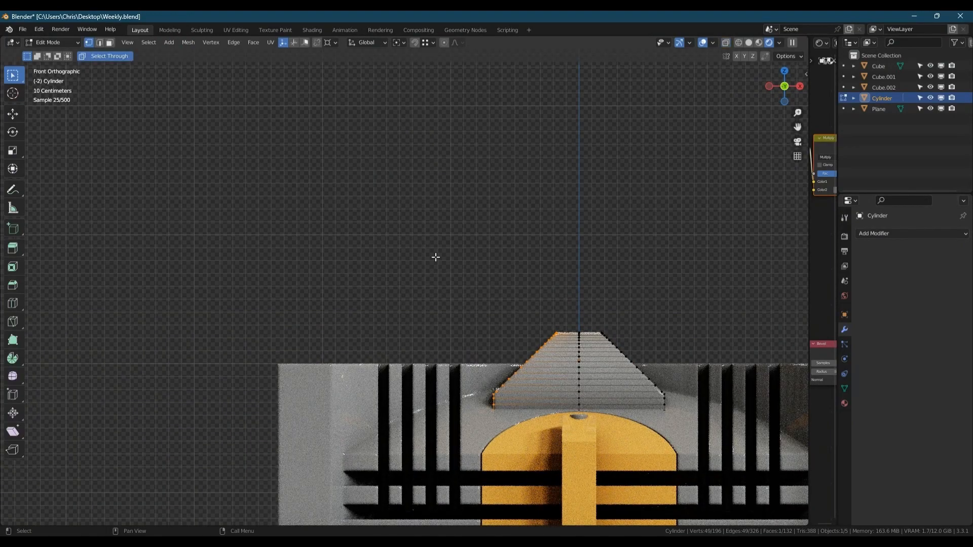
key("a")
key("x")
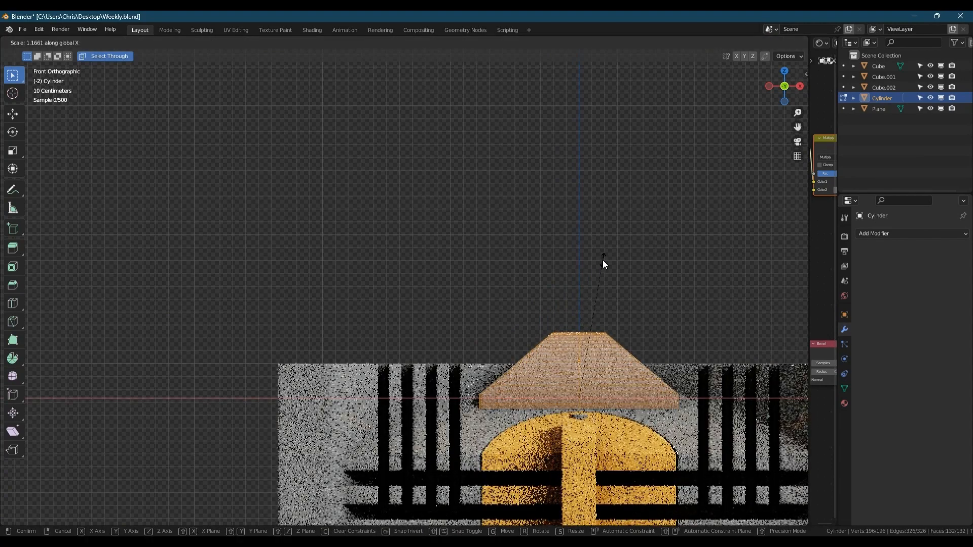
left_click(611, 258)
left_click_drag(540, 294, 632, 514)
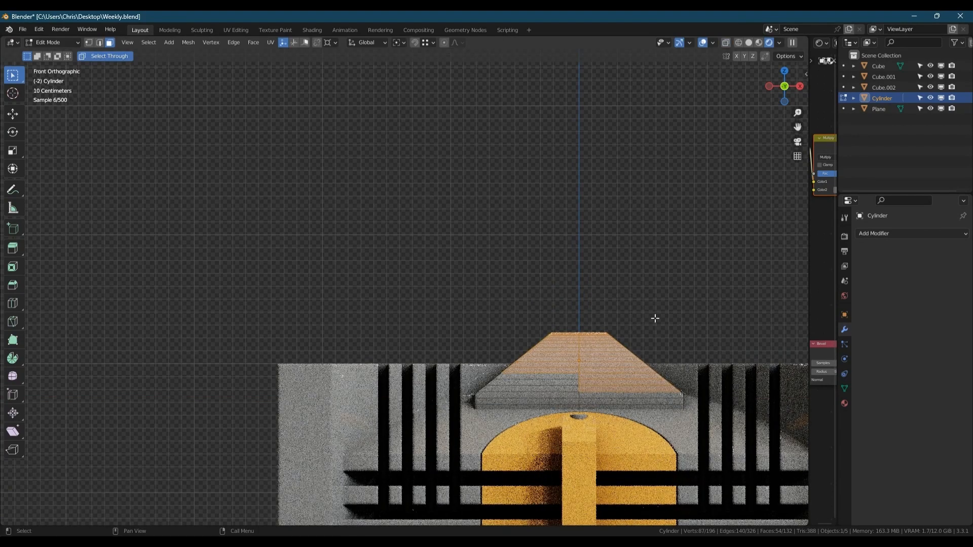
key("1")
key("alt+z")
left_click_drag(535, 299, 657, 358)
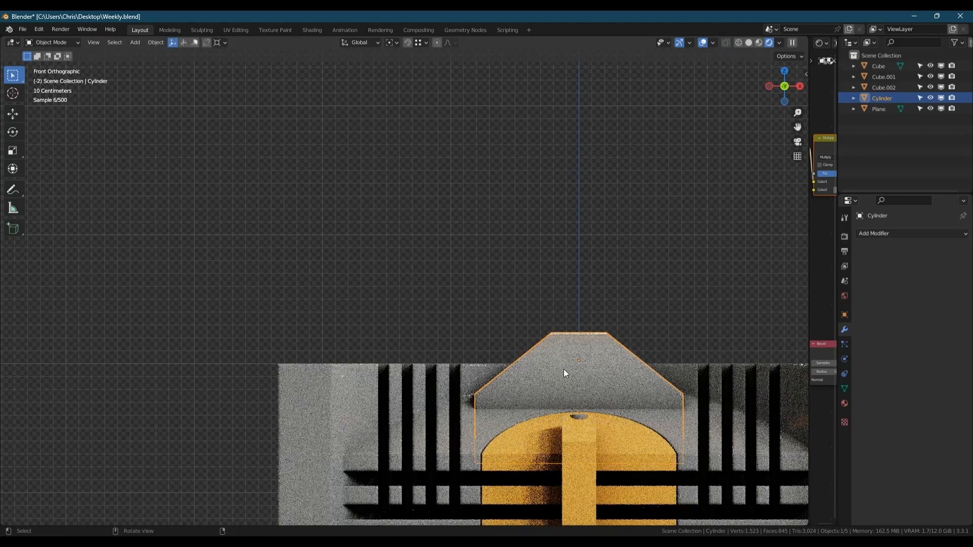
middle_click_drag(564, 373, 605, 389)
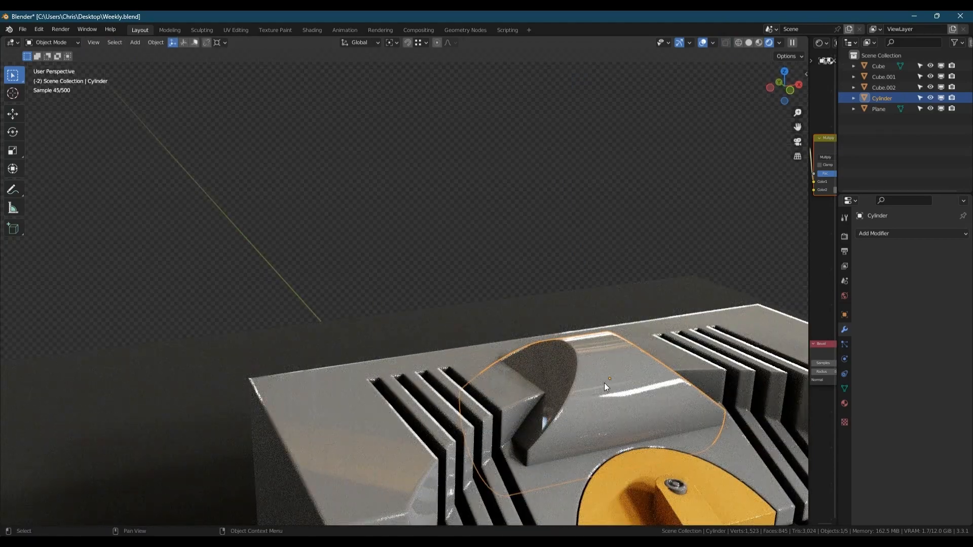
key("Tab")
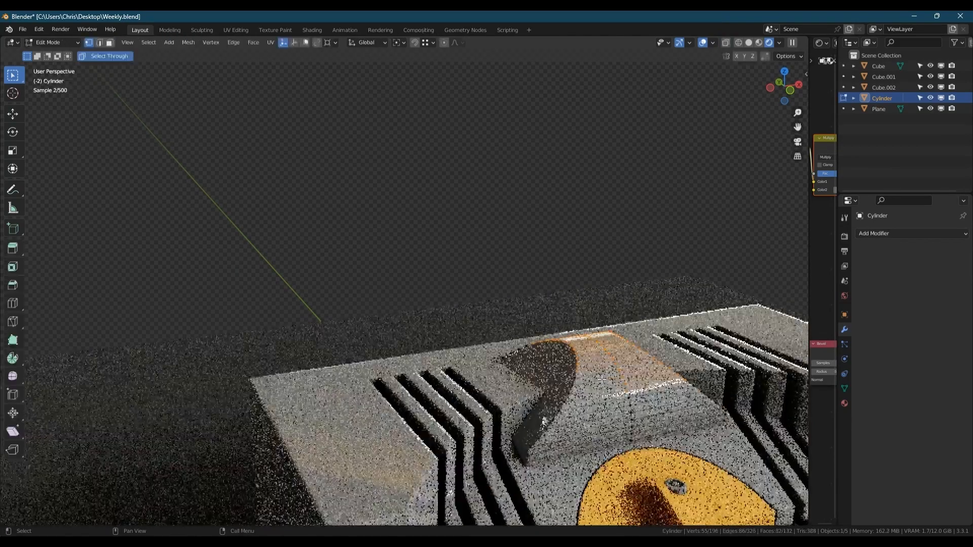
Add a new cylinder with 64 vertices, 1 m radius and 2 m depth
key("shift+a")
mouse_move(598, 309)
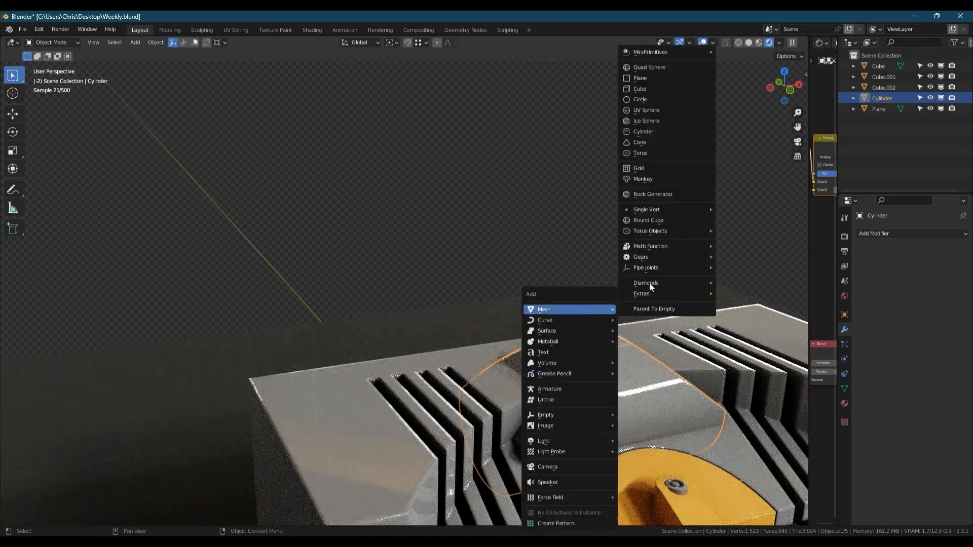
left_click(652, 133)
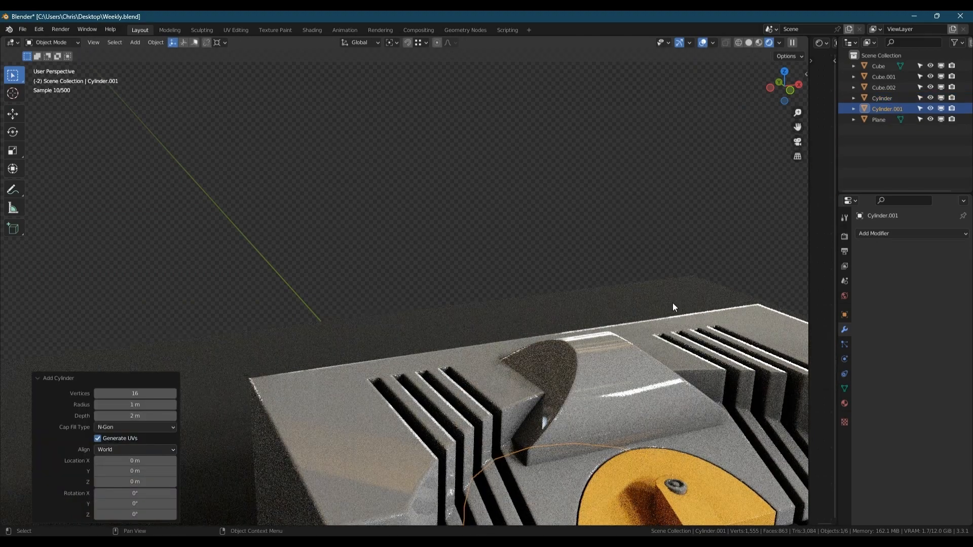
left_click(145, 393)
type("64")
key("Return")
scroll(442, 290, "down", 6)
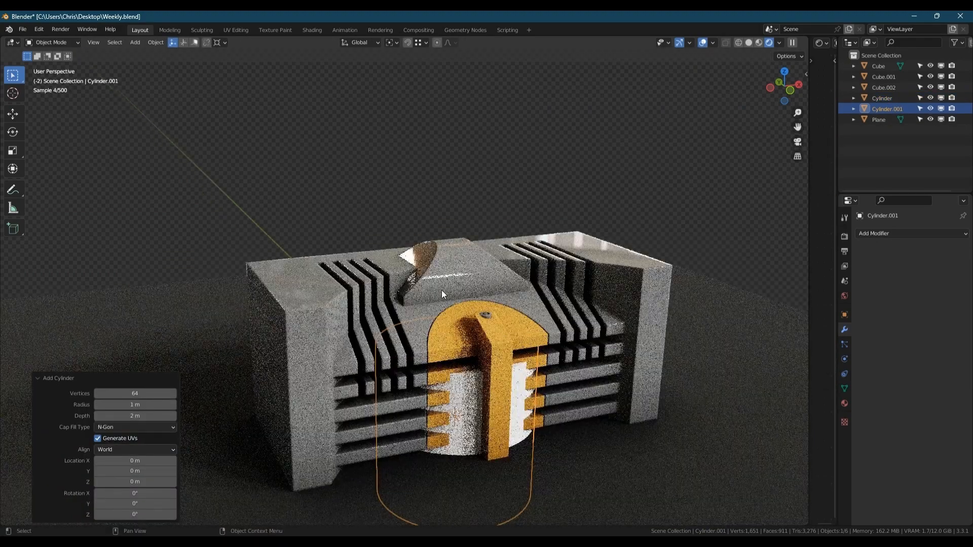
Shade the new cylinder smooth and assign it the Large Grey material
right_click(441, 290)
left_click(438, 278)
key("shift+q")
mouse_move(438, 278)
left_click(509, 316)
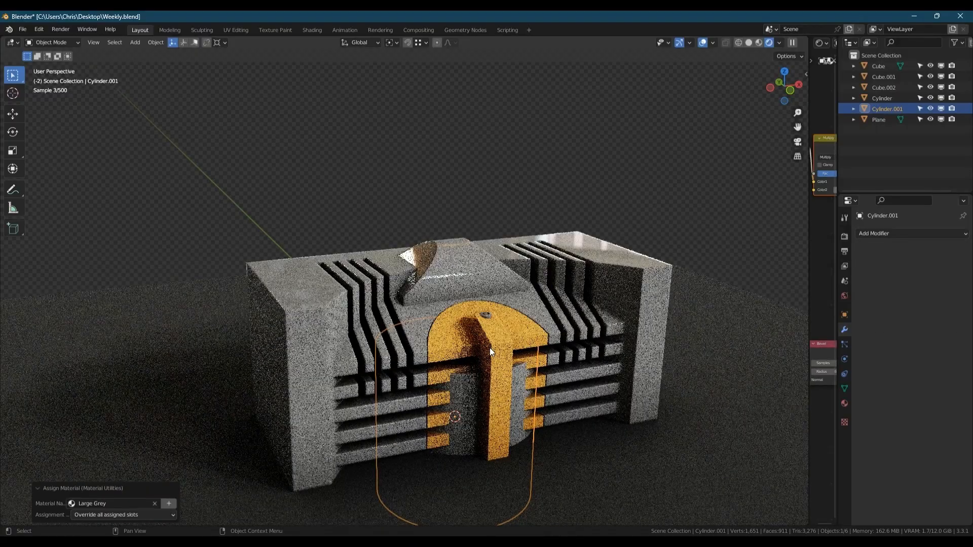
Raise the new cylinder along Z above the block and rotate it 90° around Y so it lies lengthwise
key("g")
key("z")
left_click(467, 160)
key("r")
key("y")
key("9")
key("0")
key("Return")
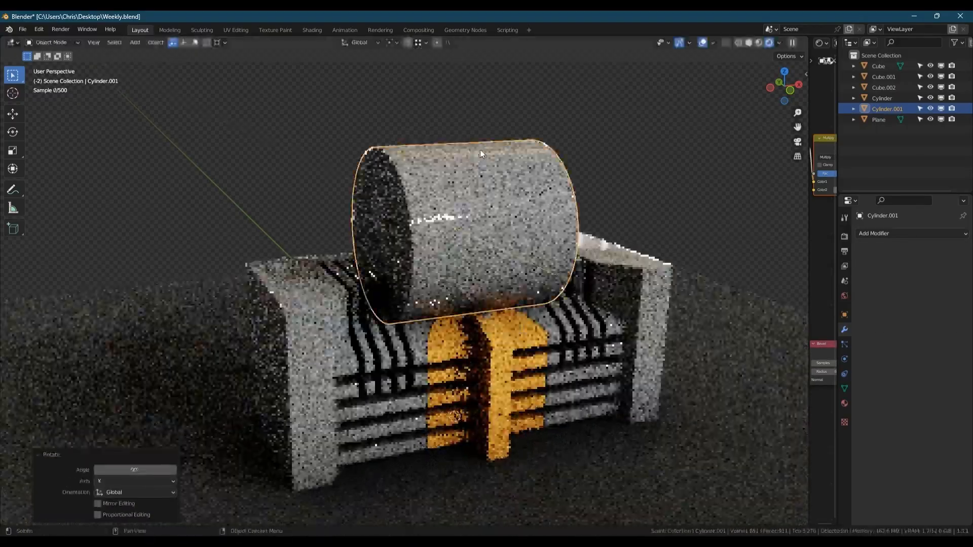
Move the new cylinder along Z onto the block's top and scale it down to fit inside the chamfered cylinder detail
key("g")
key("z")
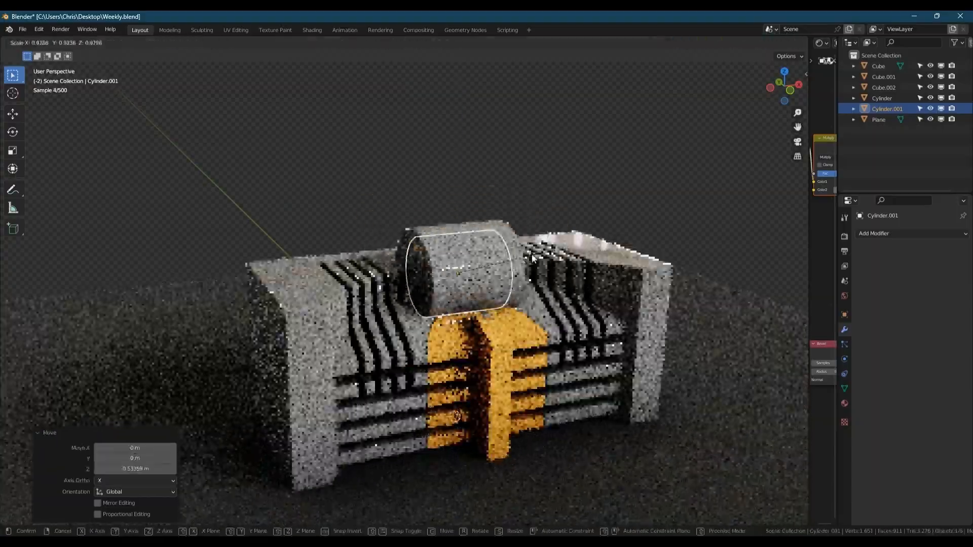
left_click(516, 257)
scroll(467, 258, "up", 5)
middle_click_drag(466, 258, 531, 294)
Position the small cylinder along Y inside the chamfered cylinder detail and stretch it by about 3.09 along X
key("g")
key("y")
left_click(431, 243)
scroll(430, 243, "up", 5)
key("g")
key("y")
left_click(526, 287)
scroll(532, 292, "down", 4)
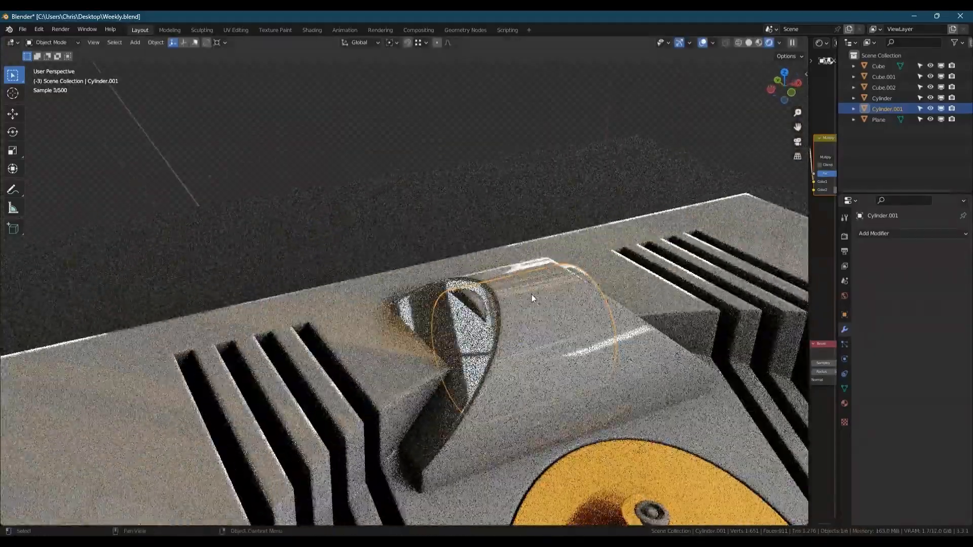
key("s")
key("x")
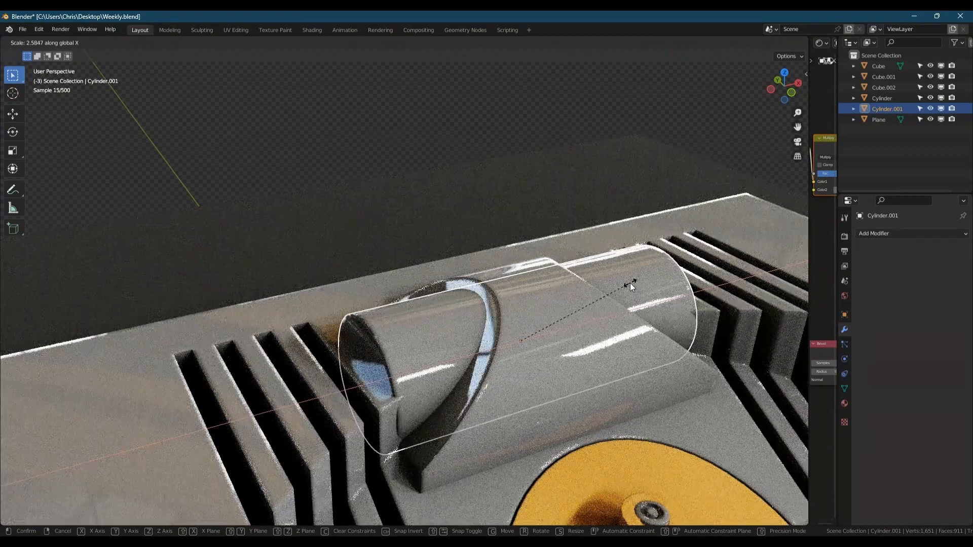
left_click(653, 277)
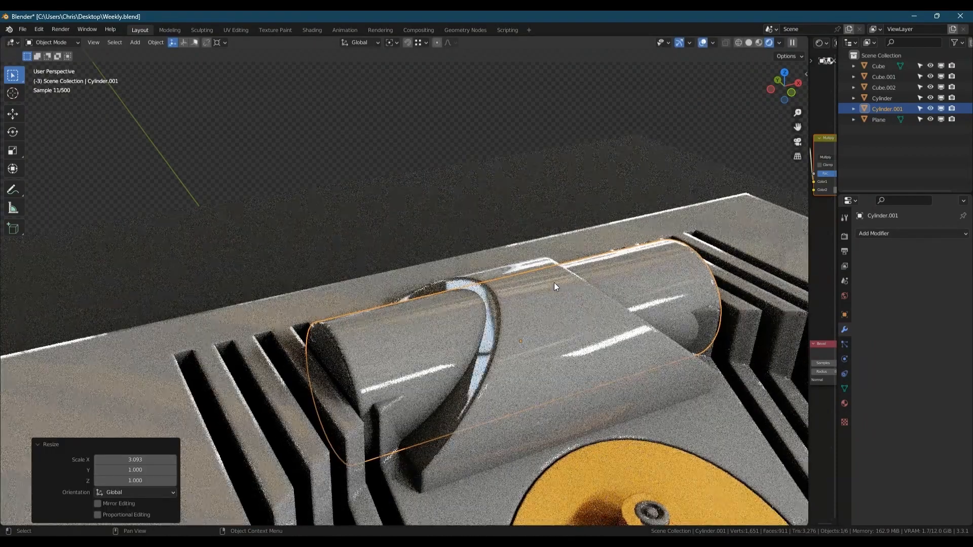
Subtract the small cylinder from the chamfered cylinder detail with a boolean and union the hollowed detail with the main block
left_click(525, 269, "shift")
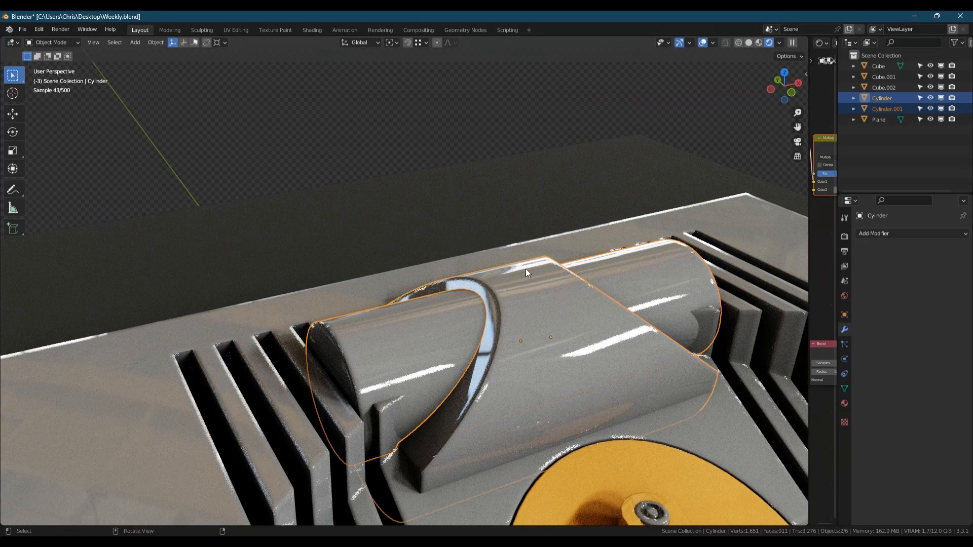
key("shift+ctrl+b")
left_click(484, 269)
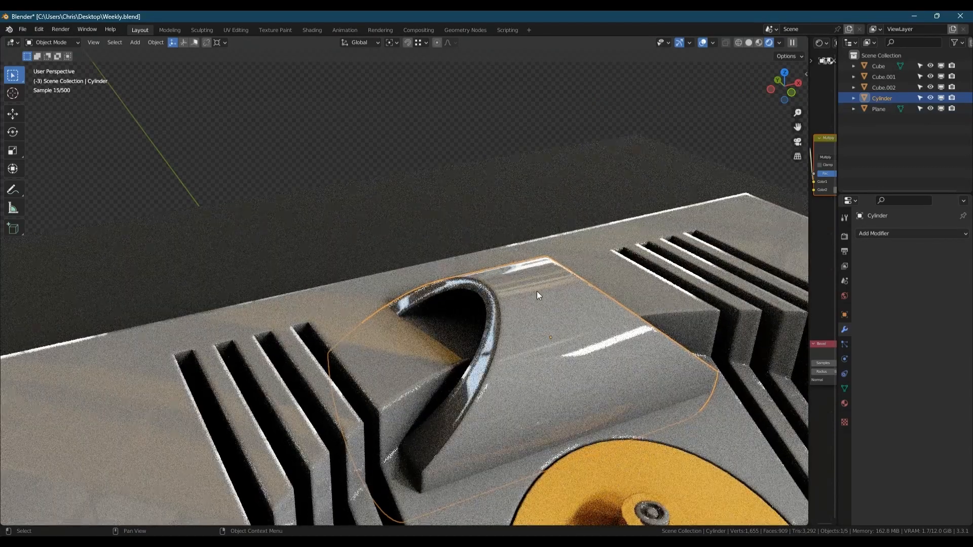
left_click(600, 270, "shift")
key("shift+ctrl+b")
left_click(555, 281)
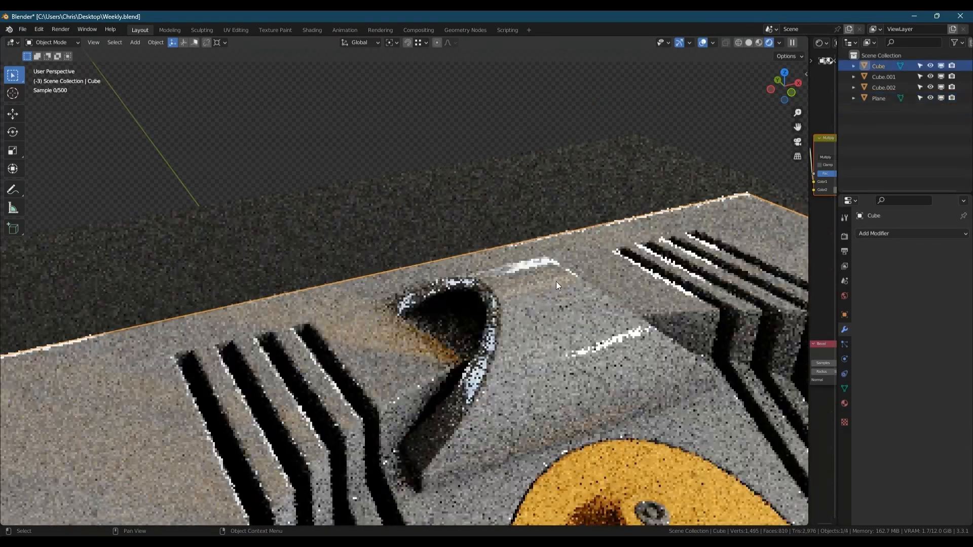
Add a cube, shade it with auto smooth and assign it the Large Grey material
scroll(555, 279, "down", 6)
mouse_move(469, 336)
middle_mouse_down()
mouse_move(555, 344)
mouse_move(534, 332)
mouse_move(469, 334)
middle_mouse_up()
scroll(488, 319, "up", 2)
key("shift+a")
mouse_move(497, 320)
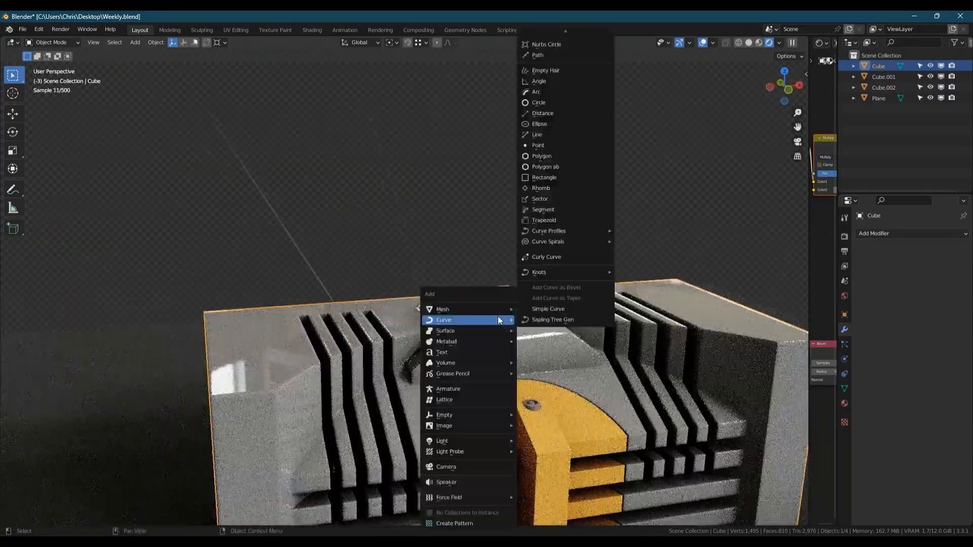
left_click(547, 92)
right_click(525, 263)
left_click(525, 263)
key("shift+q")
mouse_move(527, 262)
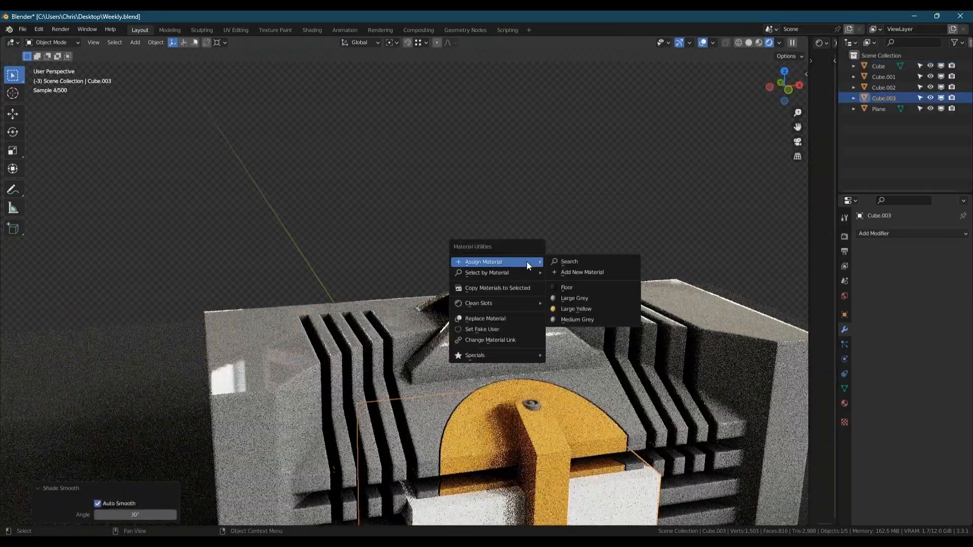
left_click(577, 297)
Raise the cube about 2.2 m along Z and scale it down to a small block over the hollow top detail
key("g")
key("z")
left_click(663, 232)
key("s")
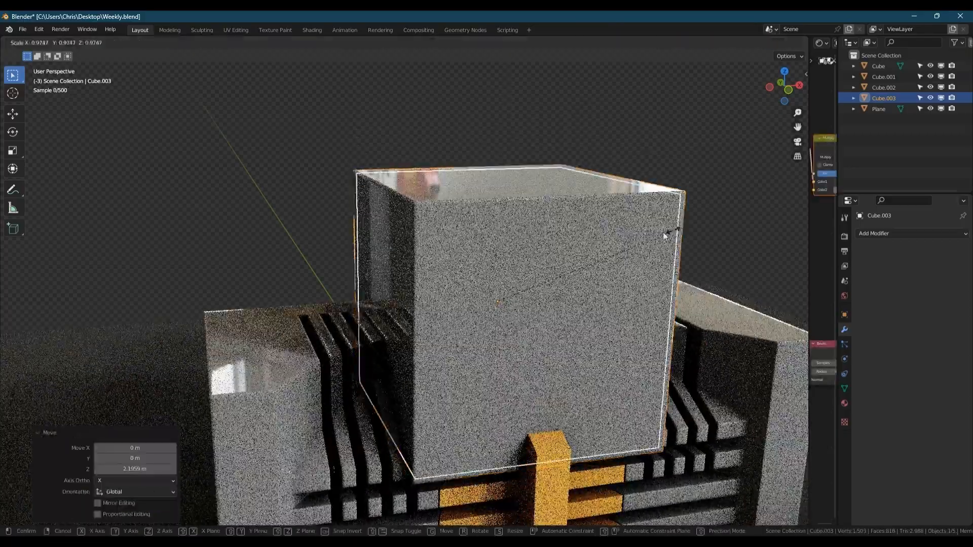
scroll(503, 284, "up", 3)
middle_click_drag(502, 287, 495, 328)
key("s")
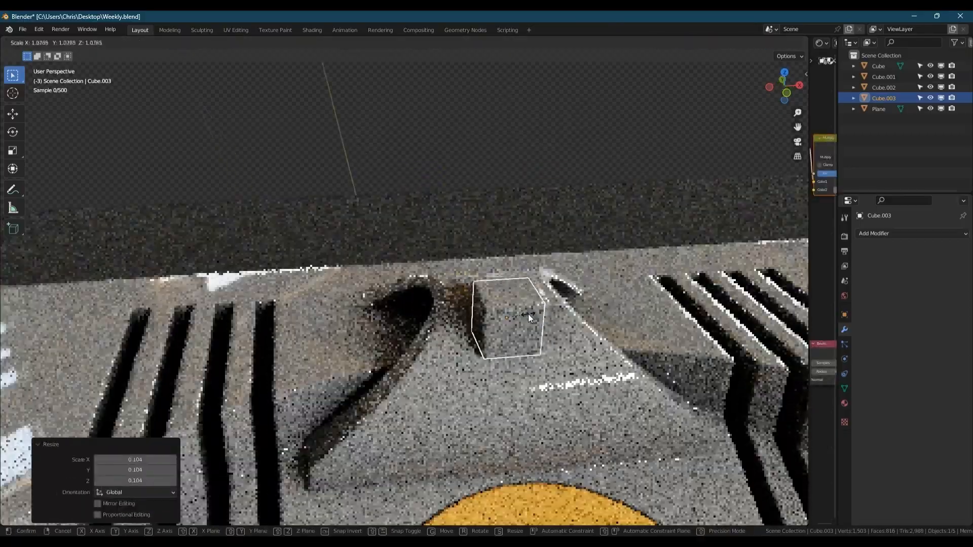
left_click(522, 315)
Stretch the small cube by about 1.85 along Y and 3.87 along Z and shift it forward along Y
key("s")
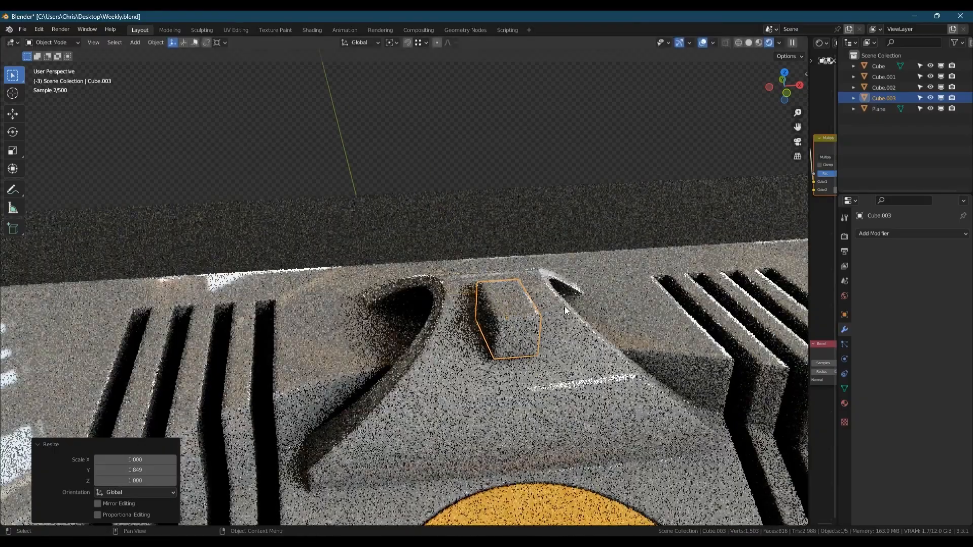
key("y")
left_click(577, 302)
middle_click_drag(525, 302, 550, 301)
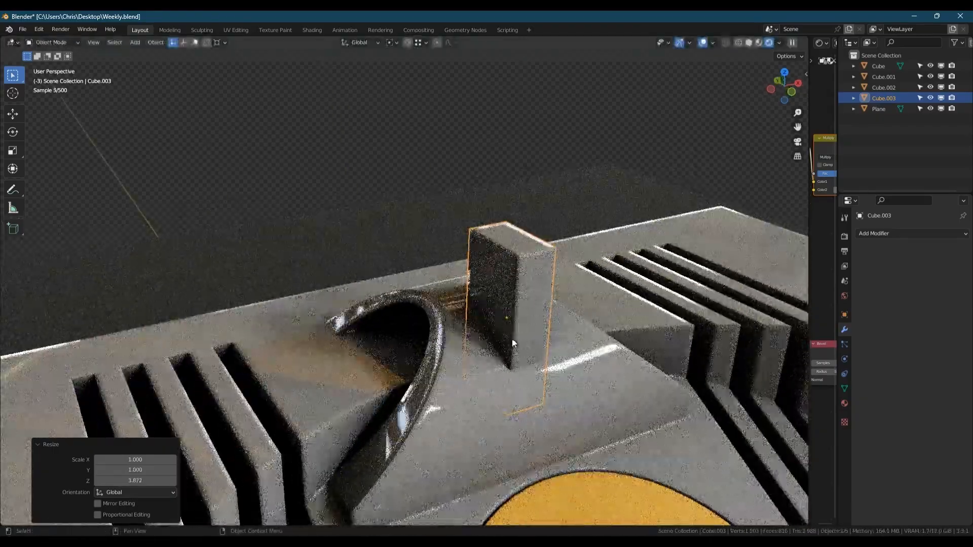
key("g")
key("y")
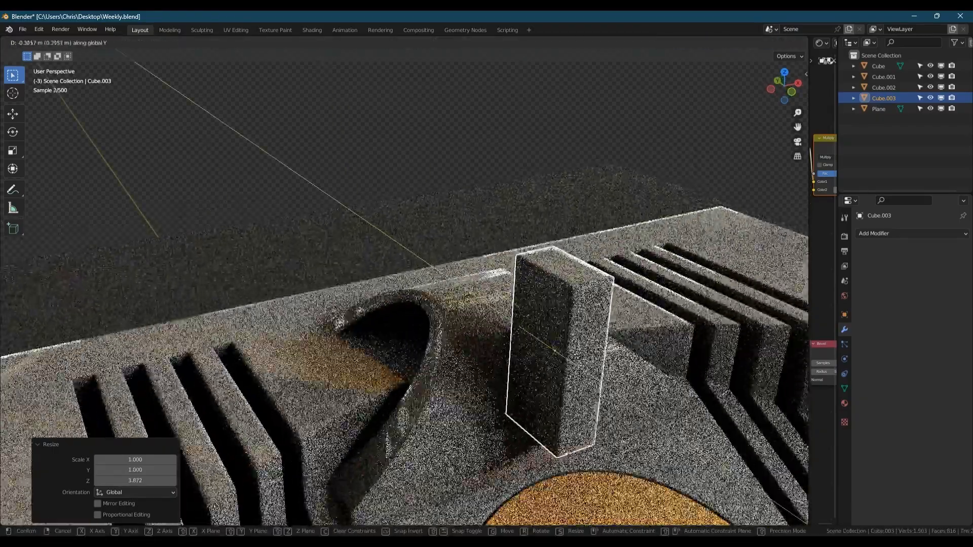
left_click(571, 362)
Bevel the two lower side edges of the stretched cube into a rounded end and merge all its vertices by distance
key("Tab")
middle_click_drag(571, 361, 592, 396)
key("ctrl+Tab")
left_click(600, 386)
left_click(503, 392, "shift")
key("ctrl+b")
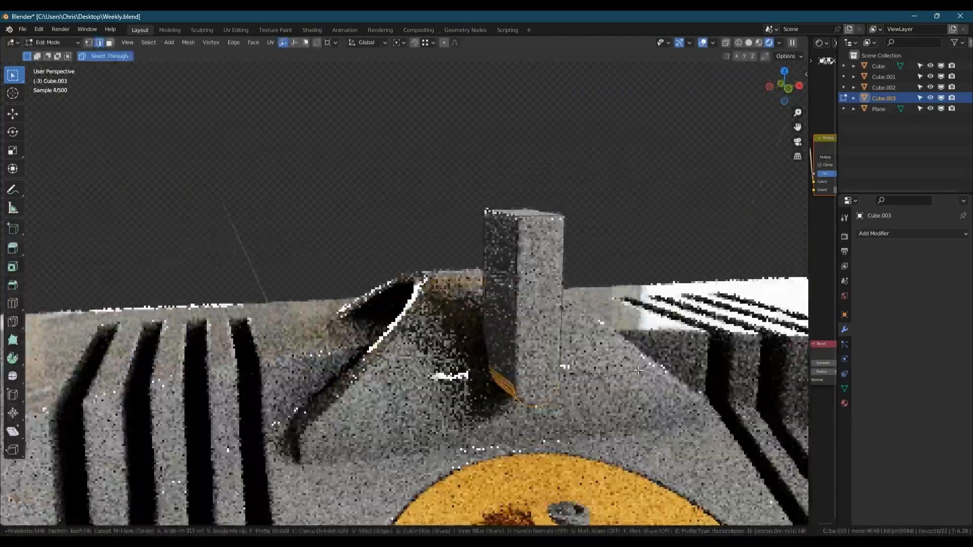
left_click(637, 370)
key("a")
key("m")
left_click(591, 373)
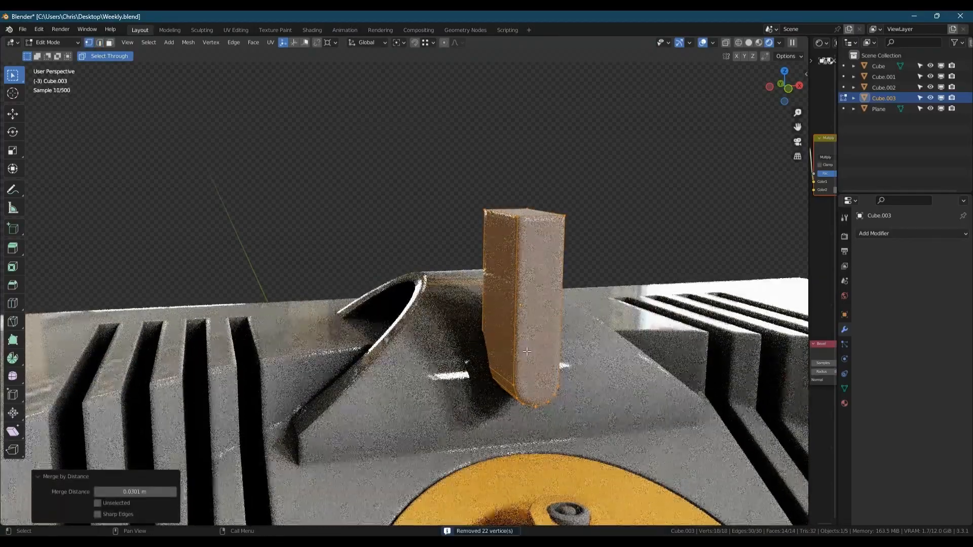
middle_click_drag(527, 351, 548, 350)
key("Tab")
Cut the round-ended cube out of the main block as a live boolean difference brush
left_click(447, 365, "shift")
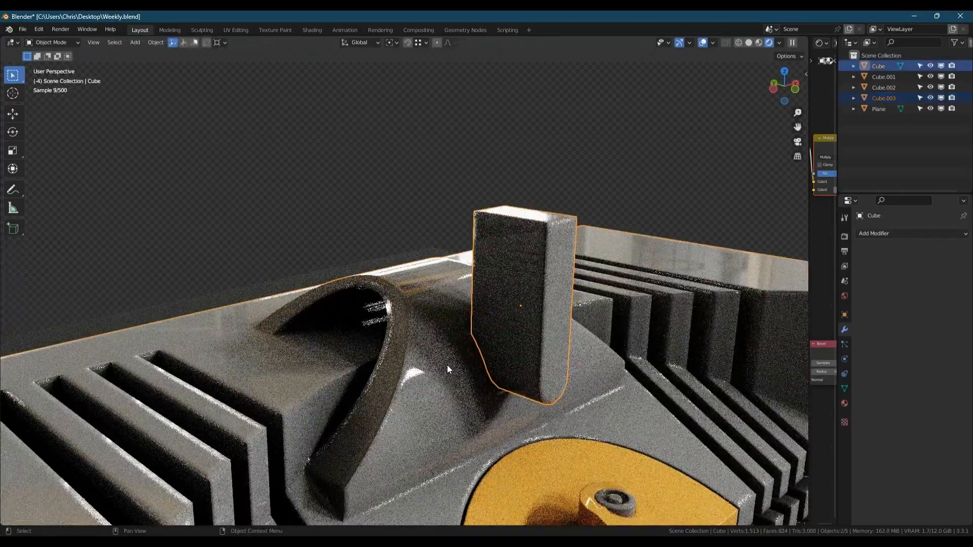
key("ctrl+shift+b")
left_click(404, 411)
Move the slot cutter about 0.19 m back along Y and lower it about 0.06 m along Z
left_click(547, 226)
middle_click_drag(545, 256, 593, 330)
key("g")
key("y")
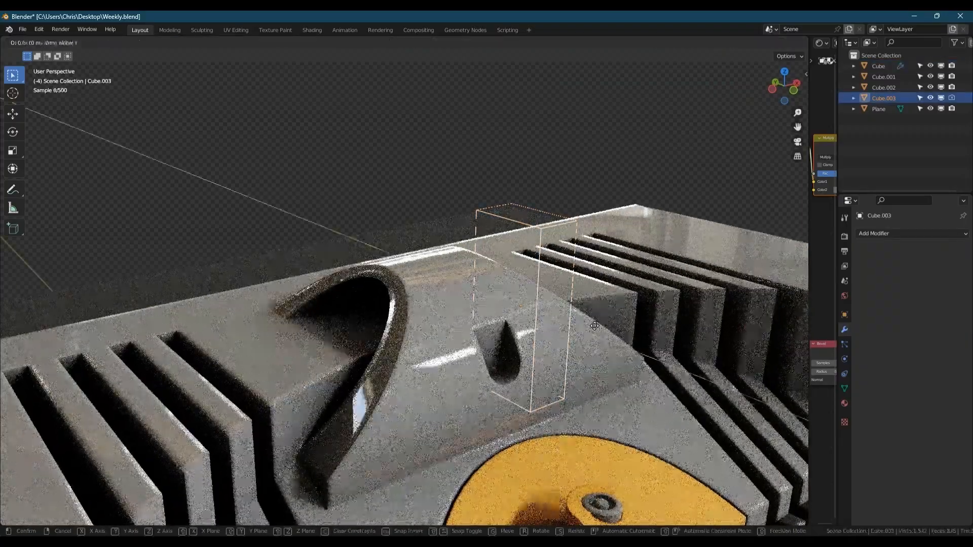
left_click(560, 308)
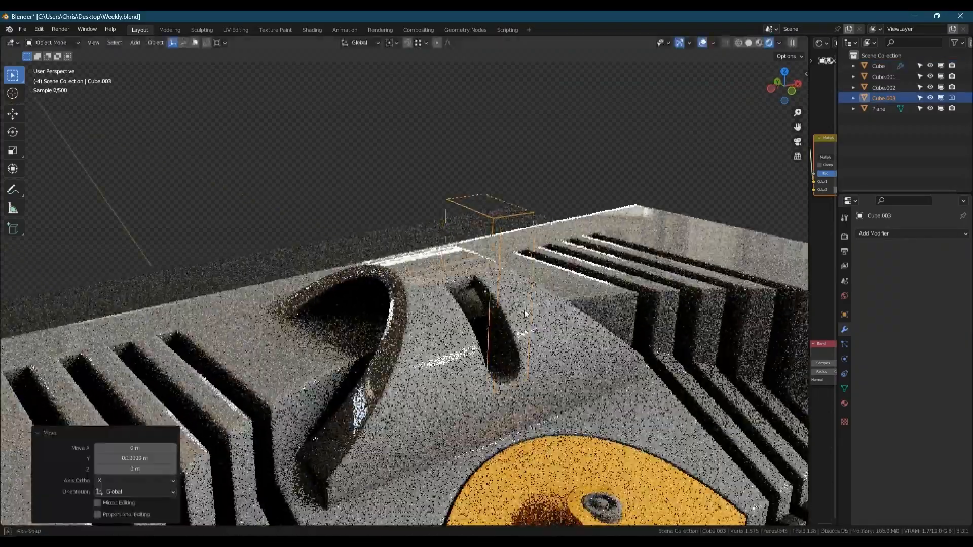
middle_click_drag(559, 309, 461, 289)
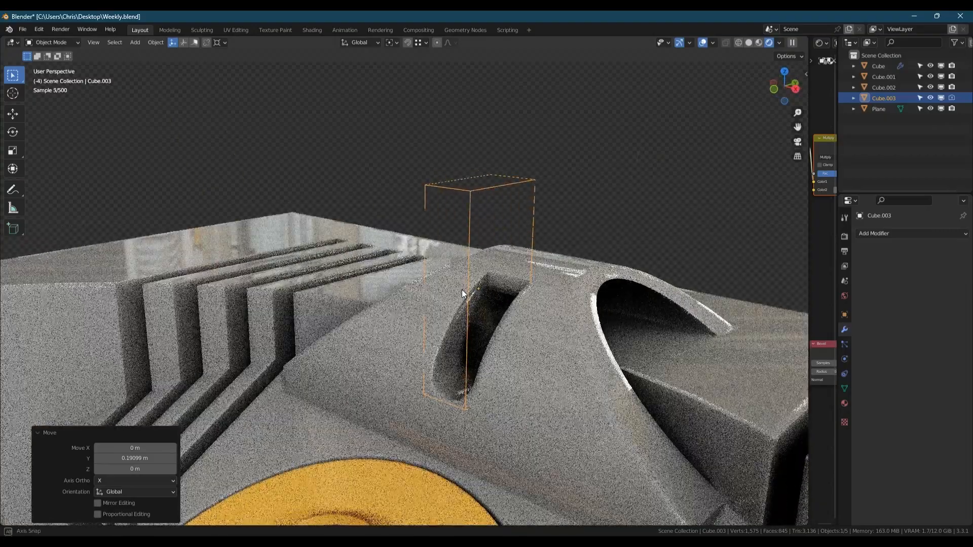
key("g")
key("z")
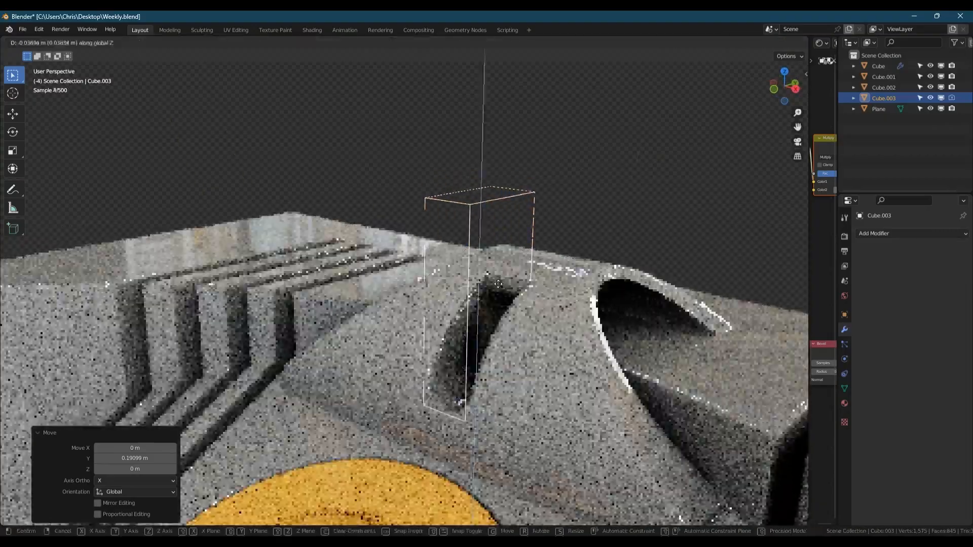
left_click(517, 299)
middle_click_drag(516, 299, 628, 312)
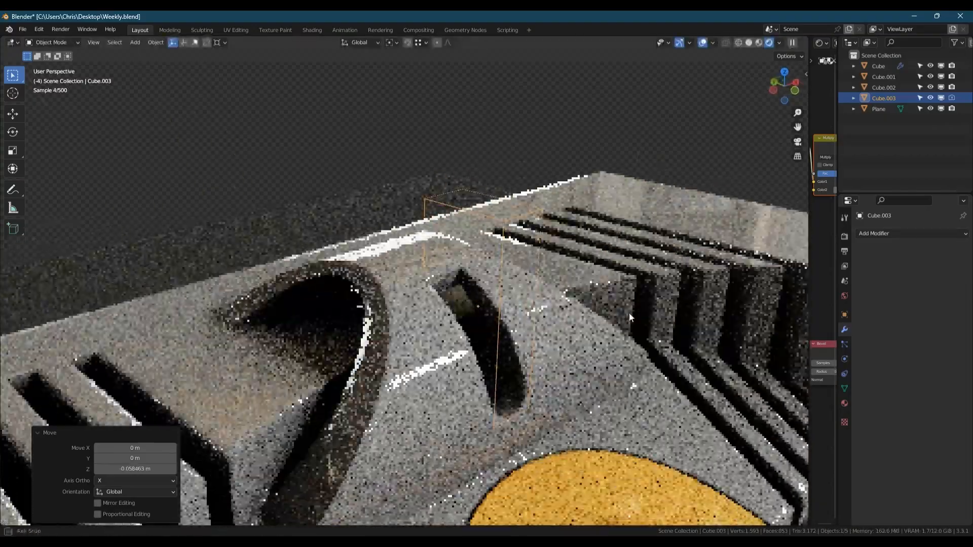
Add a Solidify modifier with a thickness of 0.006 m to the slot cutter and apply it
left_click(903, 233)
left_click(763, 408)
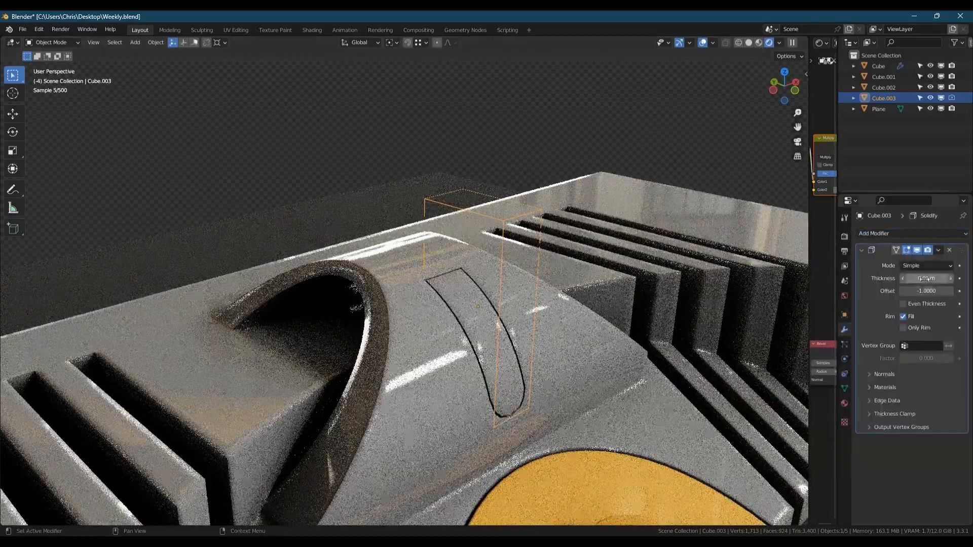
left_click_drag(928, 282, 924, 278)
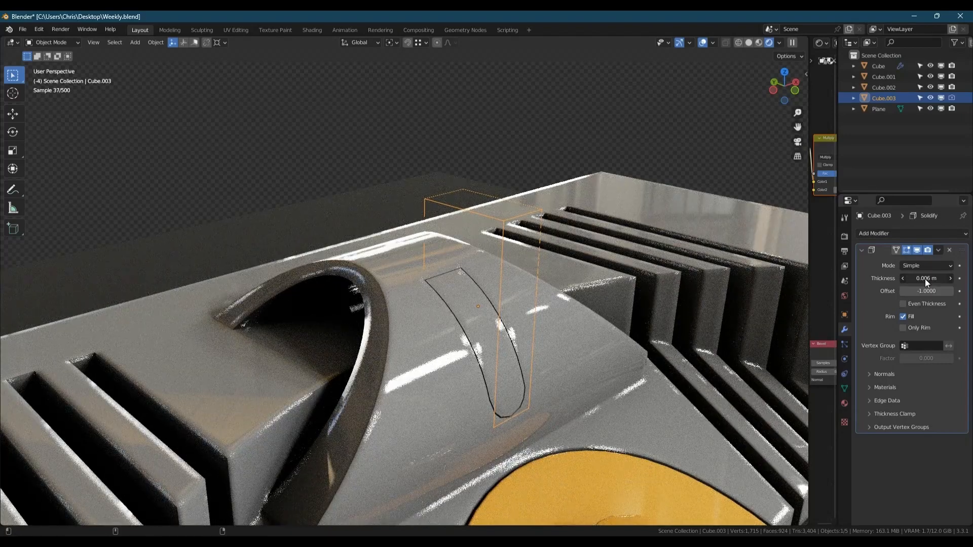
key("ctrl+a")
Apply the boolean difference modifier on the main block to make the thin slot outline permanent
left_click(585, 341)
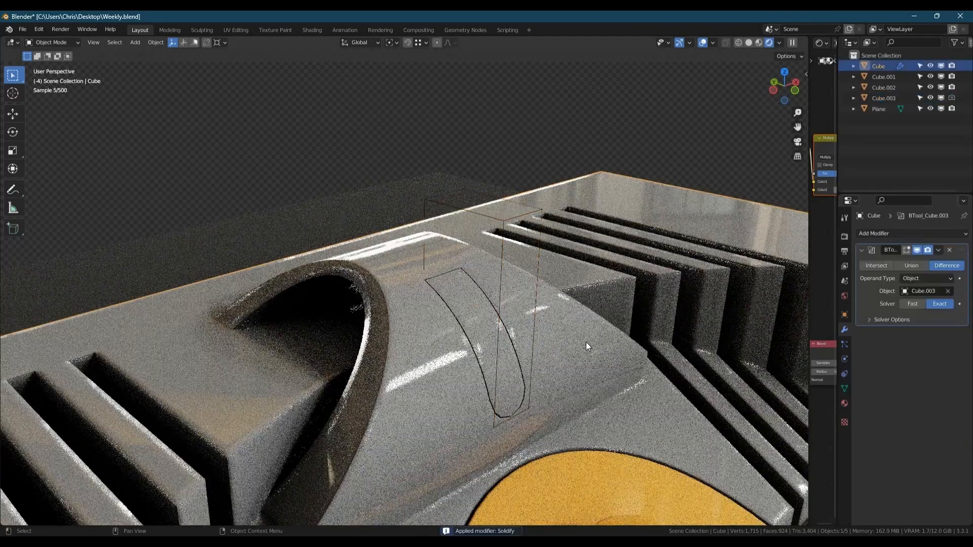
key("ctrl+a")
left_click(549, 404)
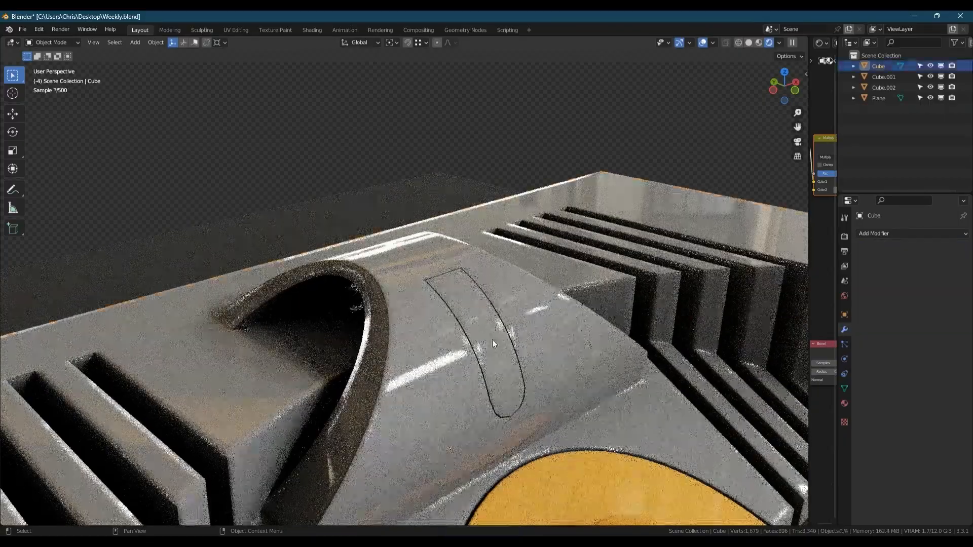
Select all linked faces of the outlined strip on the top detail and separate them into their own object
key("Tab")
left_click(484, 335)
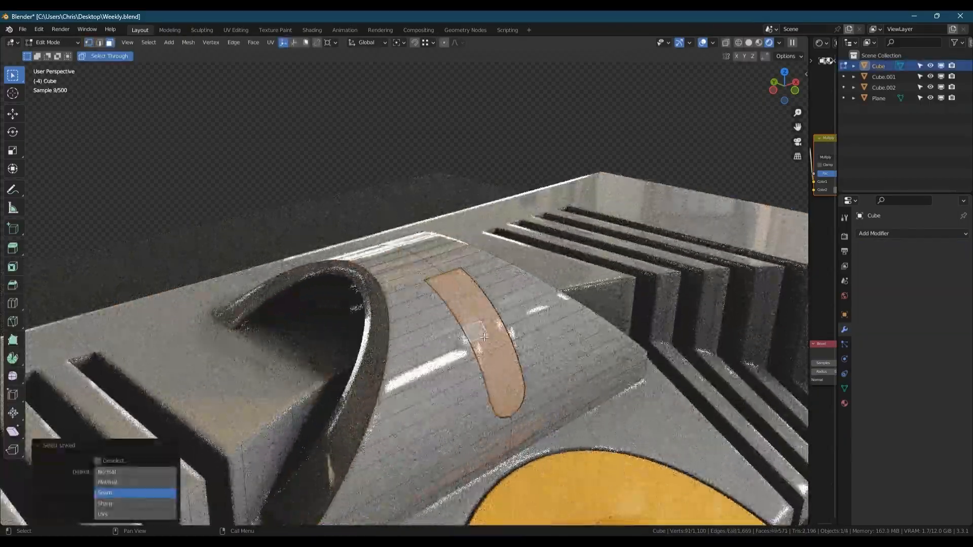
key("p")
left_click(485, 337)
key("Tab")
Assign the Large Yellow material to the separated strip on the top detail
left_click(484, 336)
key("shift+q")
mouse_move(485, 337)
left_click(540, 375)
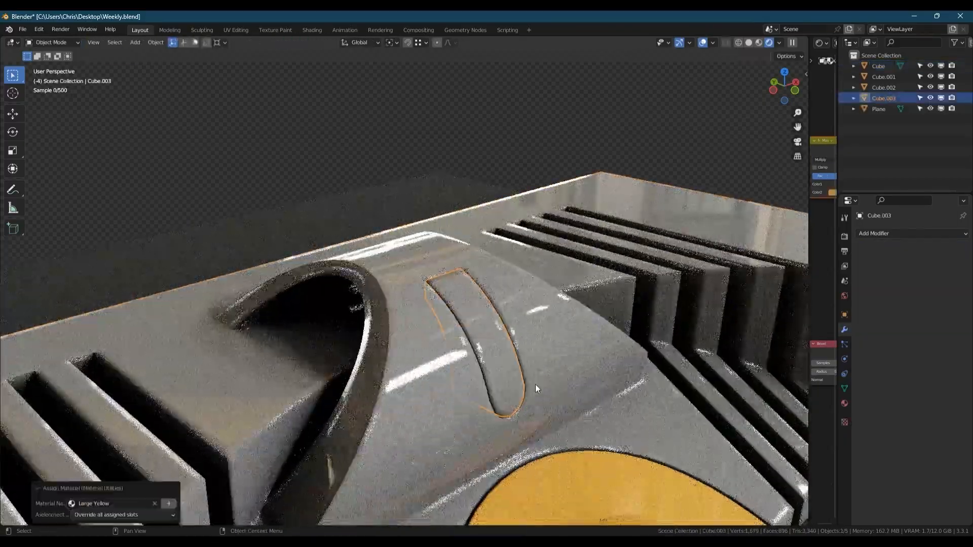
scroll(535, 384, "down", 5)
left_click(733, 380)
middle_click_drag(732, 380, 546, 350)
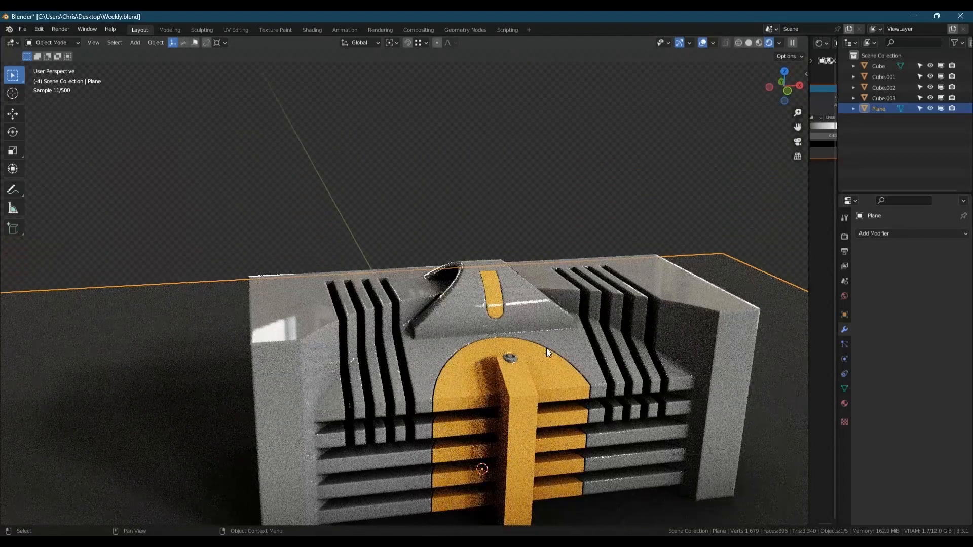
Add another 2 m cube, shade it with auto smooth and assign it the Large Grey material
middle_click_drag(457, 301, 549, 246)
key("shift+a")
mouse_move(552, 248)
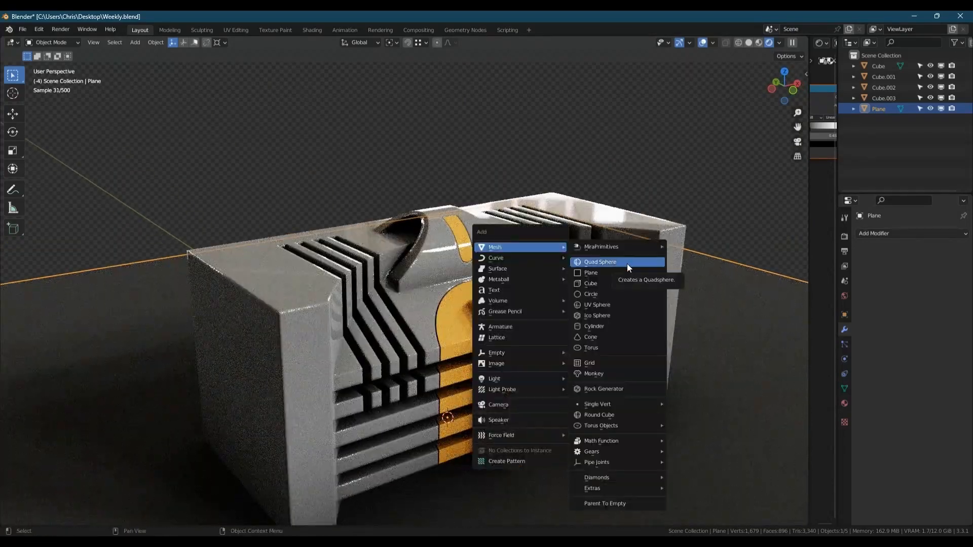
left_click(594, 284)
right_click(512, 360)
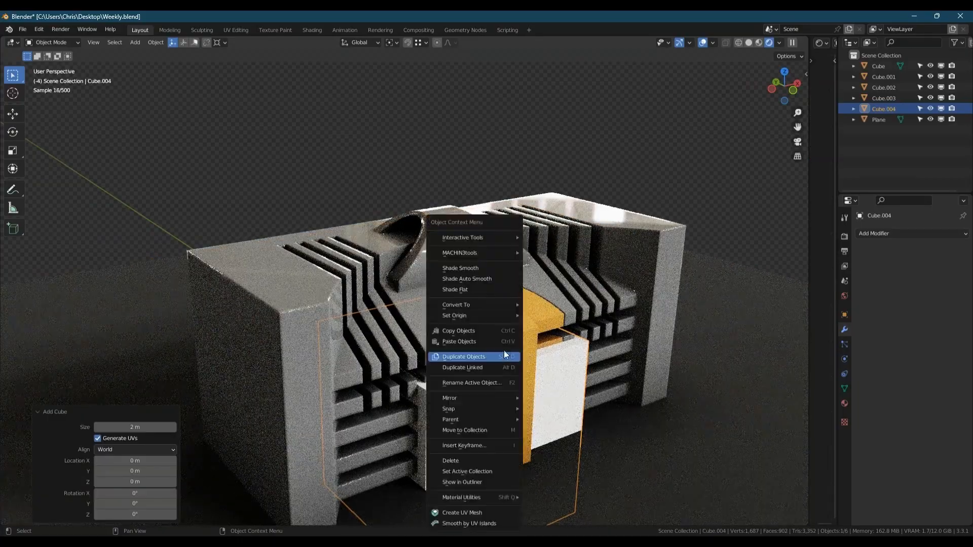
left_click(480, 279)
key("shift+q")
mouse_move(480, 280)
left_click(535, 315)
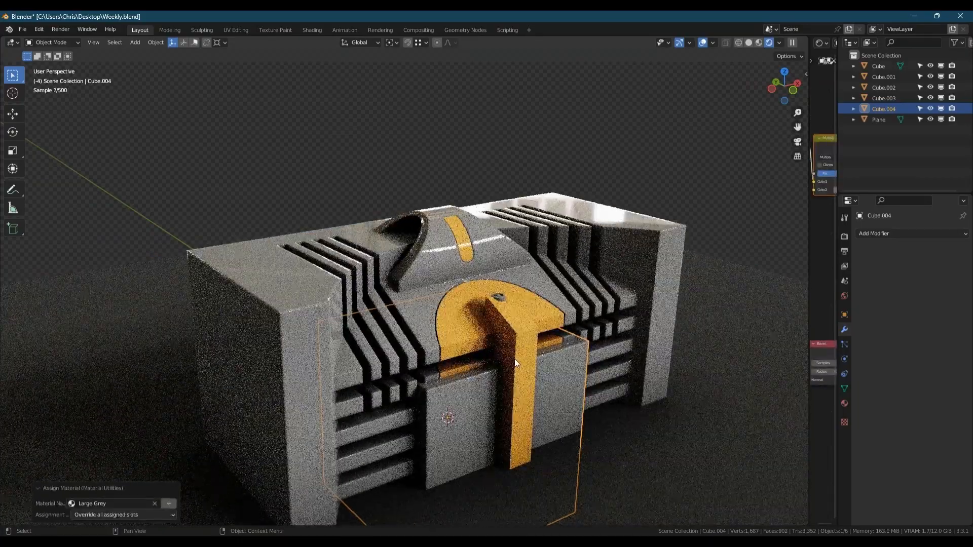
Raise the new cube along Z by about 2.84 m and another 1.23 m so it clears the block
key("g")
key("z")
left_click(476, 94)
middle_click_drag(479, 168, 475, 302, "shift")
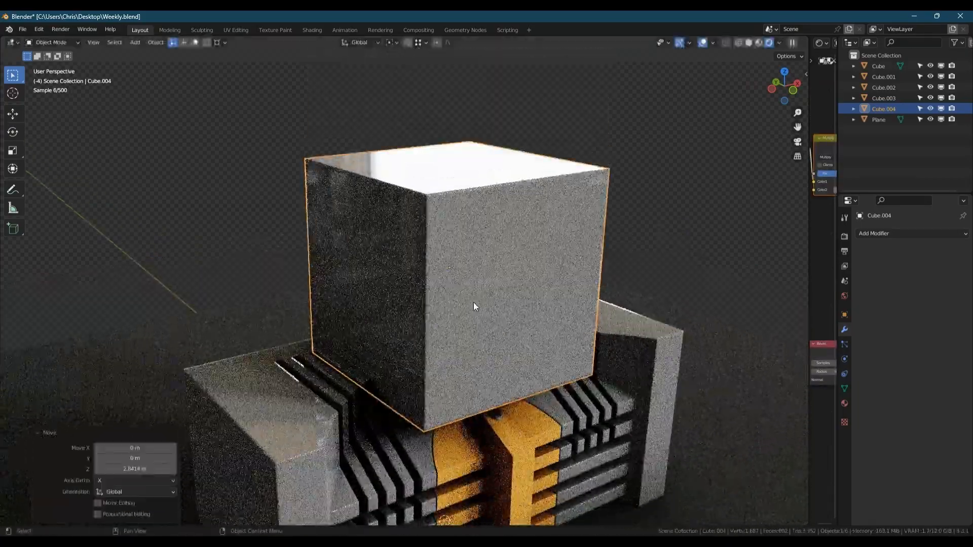
key("g")
key("z")
left_click(451, 185)
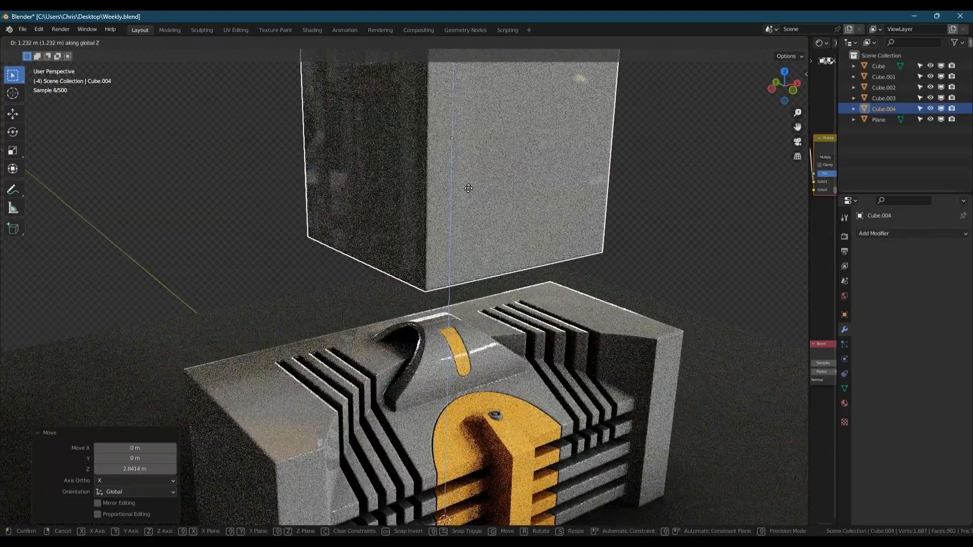
middle_click_drag(446, 220, 634, 247)
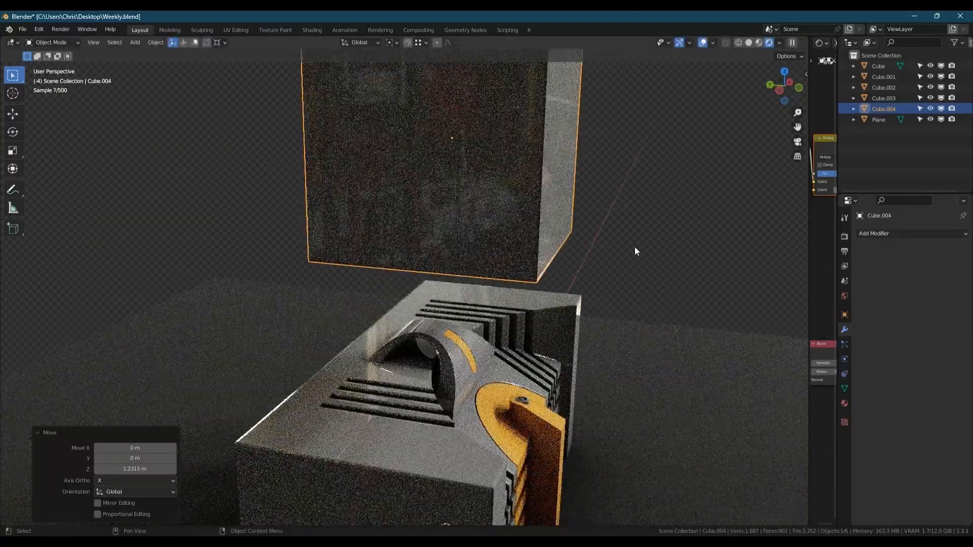
Scale the new cube along Y to about 0.33, and narrow it further along Y into a thin slab
key("Tab")
key("s")
key("y")
left_click(454, 209)
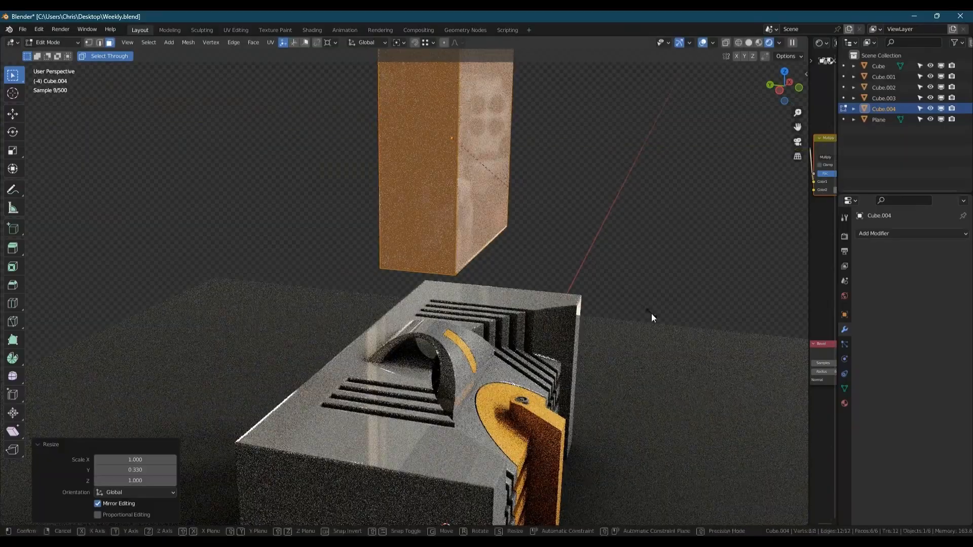
key("s")
key("y")
left_click(565, 217)
Bevel the slab's two long bottom edges into a full round with 8 segments and merge its overlapping vertices by distance
key("2")
left_click(461, 255)
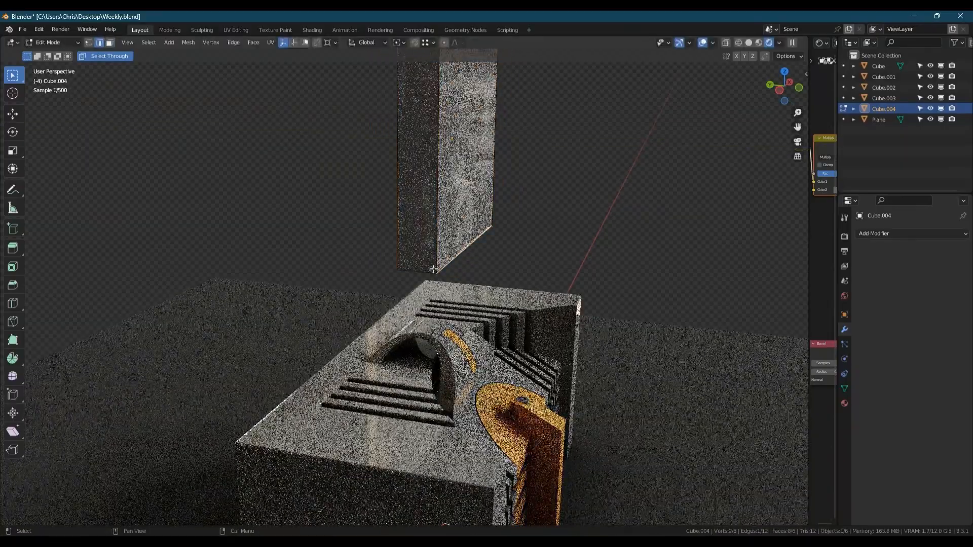
middle_click_drag(433, 268, 460, 266)
key("ctrl+b")
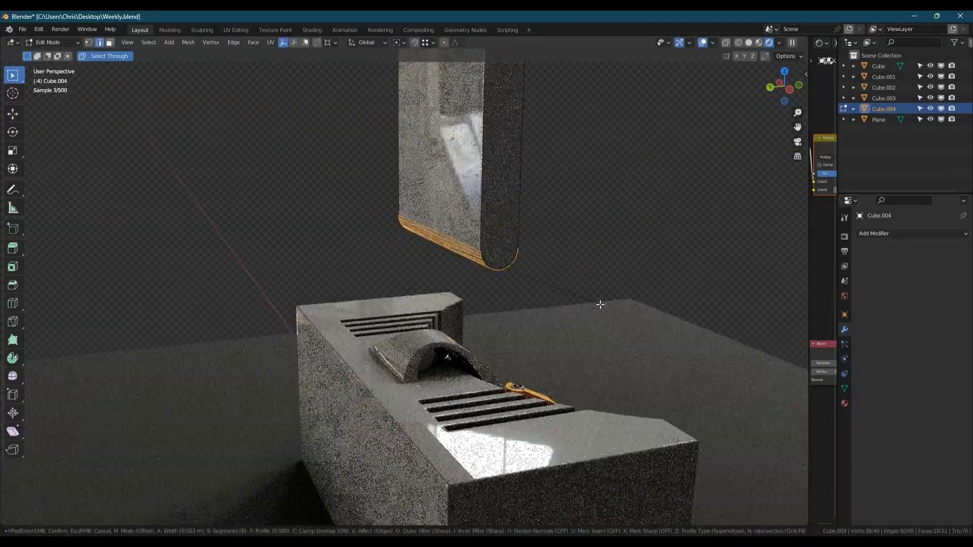
left_click(608, 304)
key("1")
key("a")
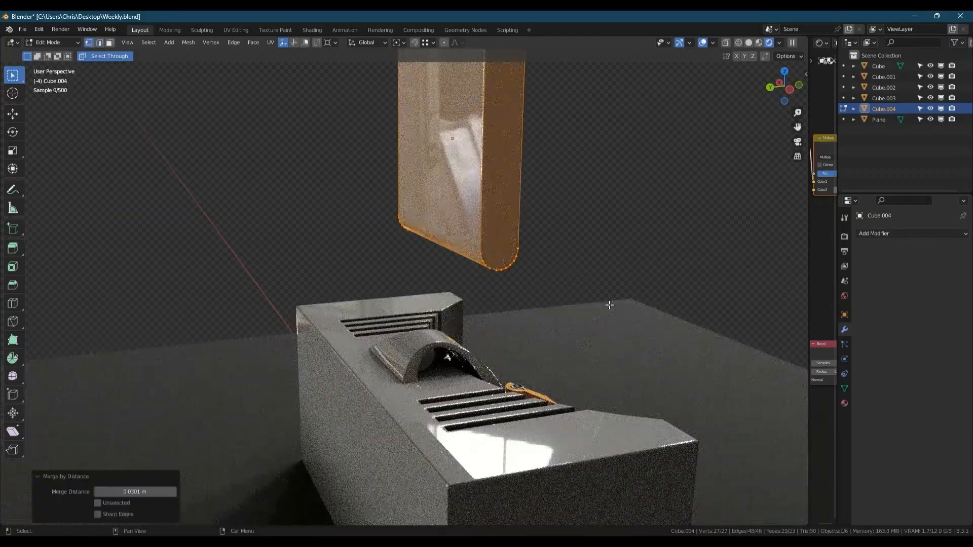
Scale the slab along X by about 2.144 so it spans nearly the full length of the block
middle_click_drag(609, 305, 478, 290)
left_click(784, 75)
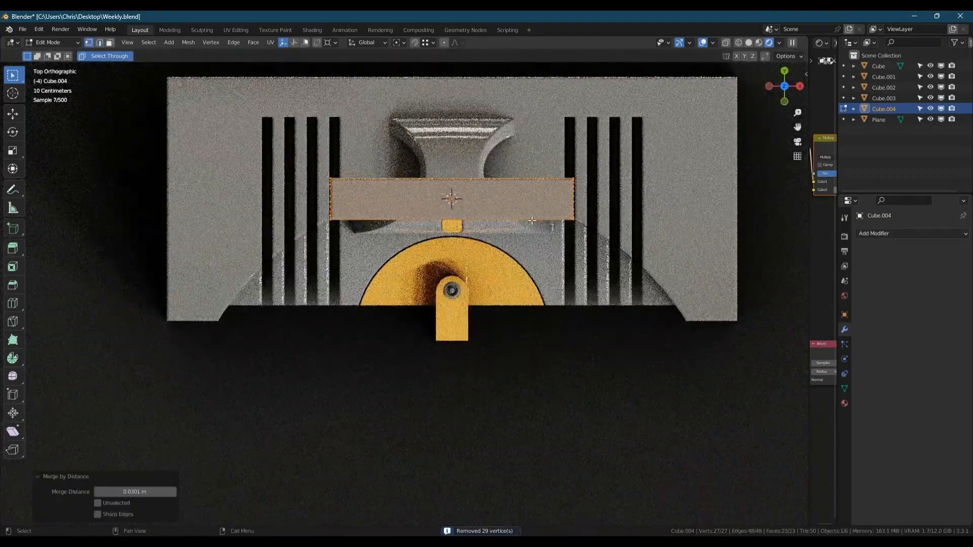
key("s")
key("x")
left_click(619, 252)
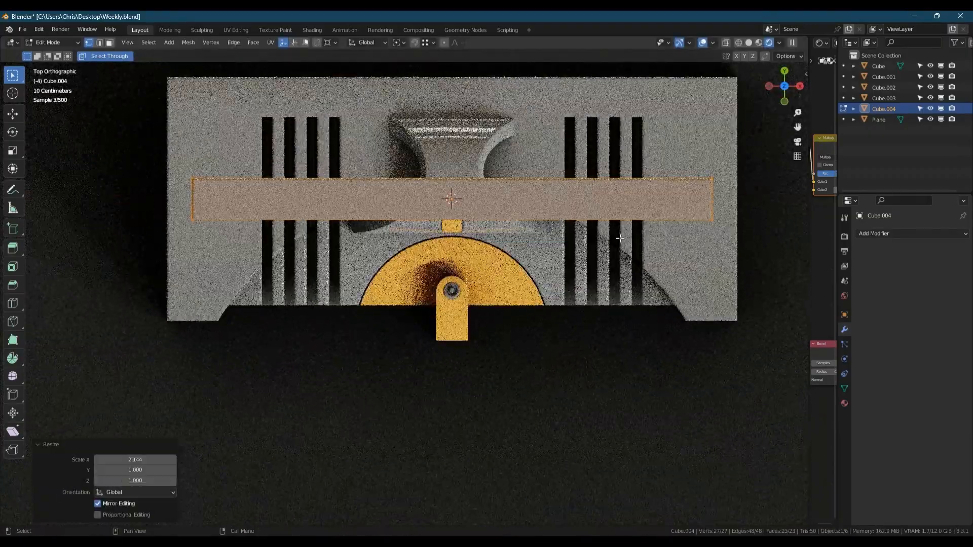
middle_click_drag(440, 353, 484, 271)
key("Tab")
scroll(478, 312, "down", 3)
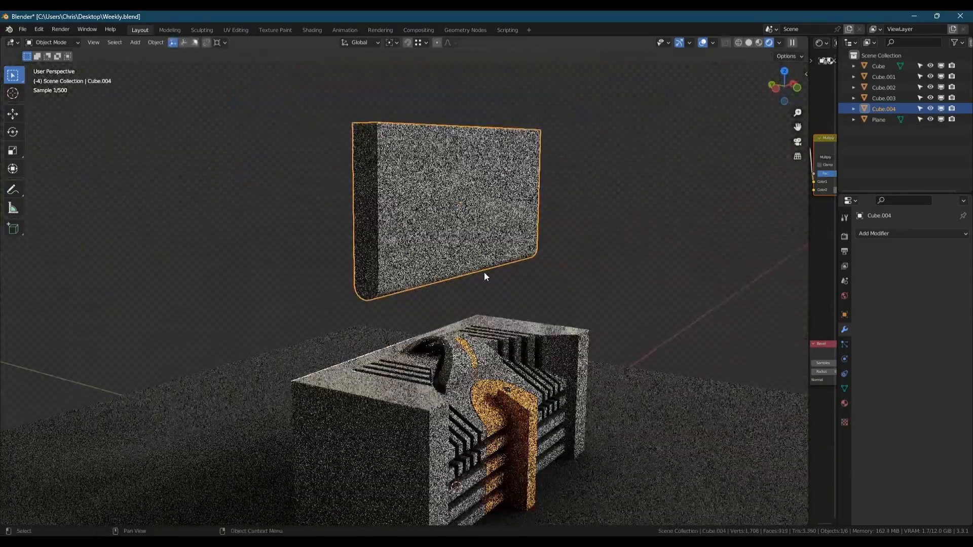
Make the slab a boolean difference cutter on the block and lower it about 1.2 m along Z into the top
left_click(546, 332, "shift")
key("ctrl+shift+b")
left_click(513, 399)
left_click(542, 135)
key("g")
key("z")
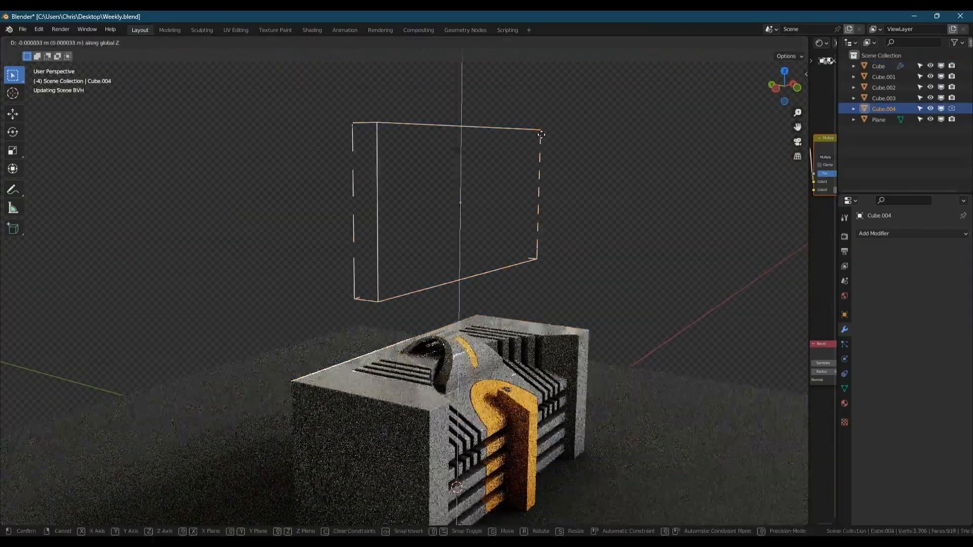
left_click(443, 336)
middle_click_drag(442, 336, 451, 357)
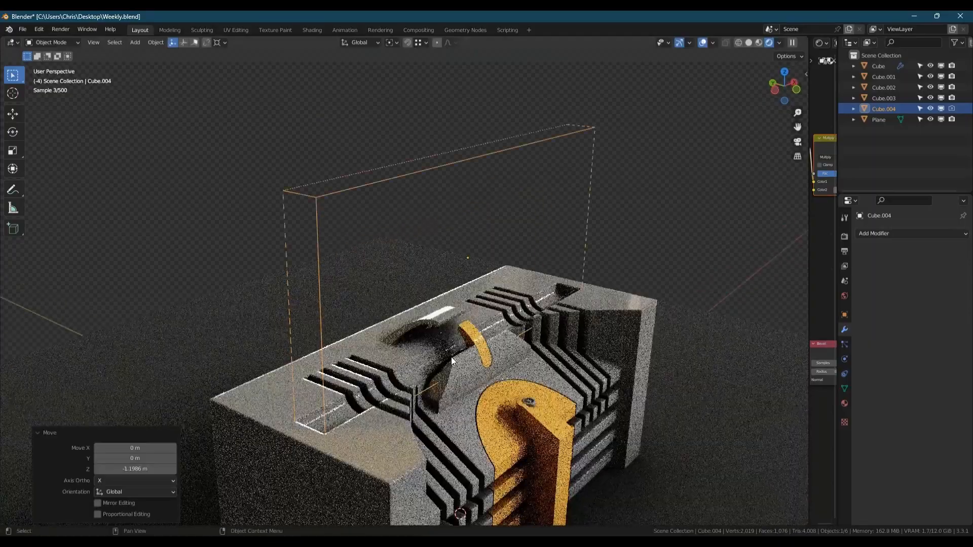
Move the cutter about -0.42 m along Y toward the recess, and lower it about 0.12 m along Z
key("g")
key("y")
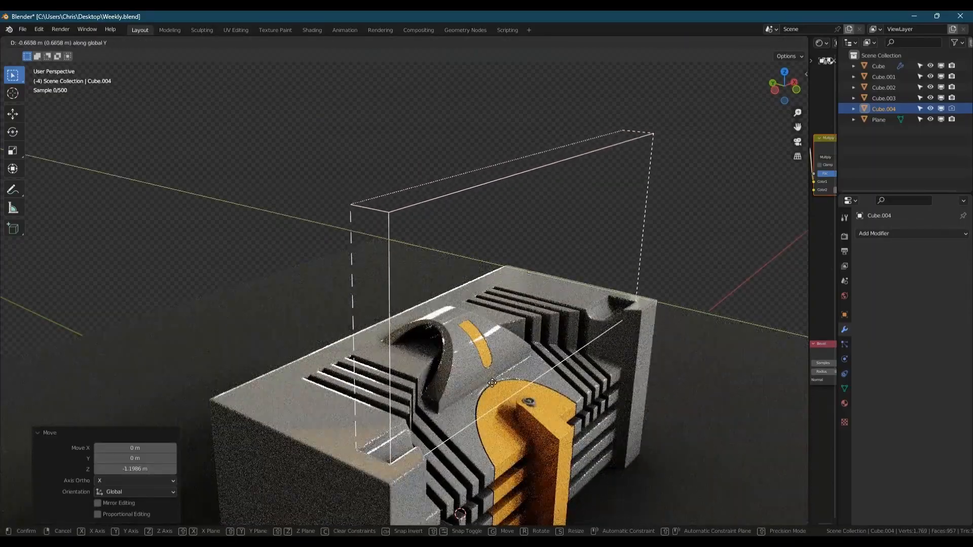
left_click(472, 369)
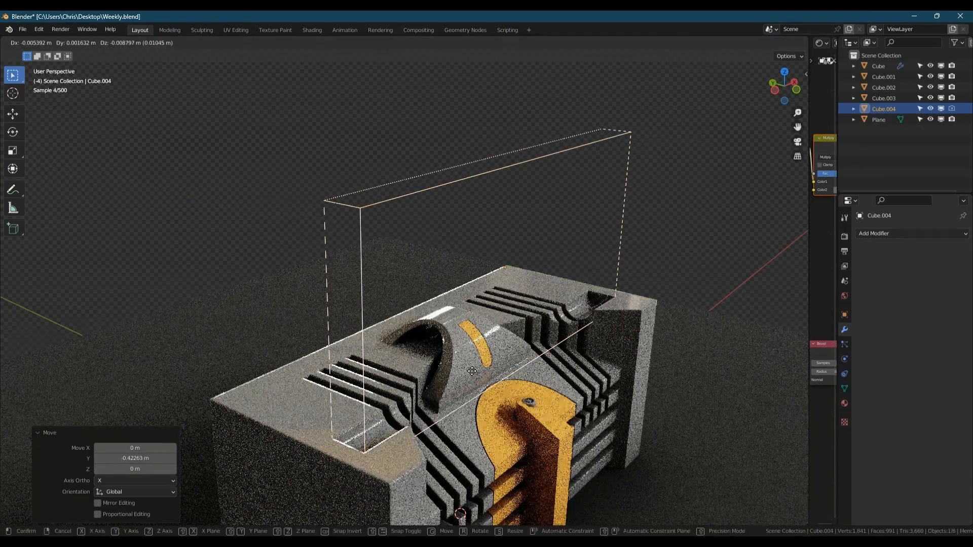
key("g")
key("z")
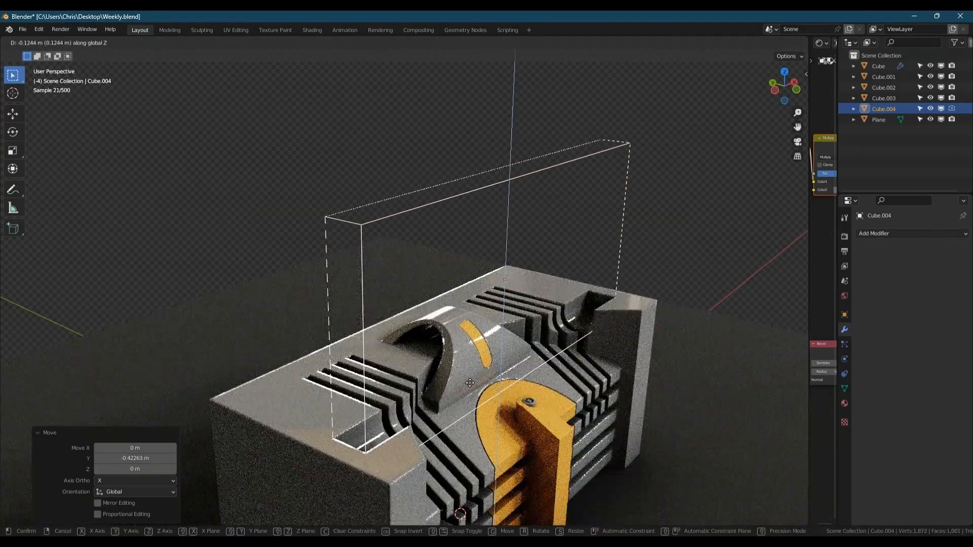
left_click(470, 381)
Add a Solidify modifier with a thickness of about 0.016 m to the cutter and apply it
left_click(898, 233)
left_click(780, 407)
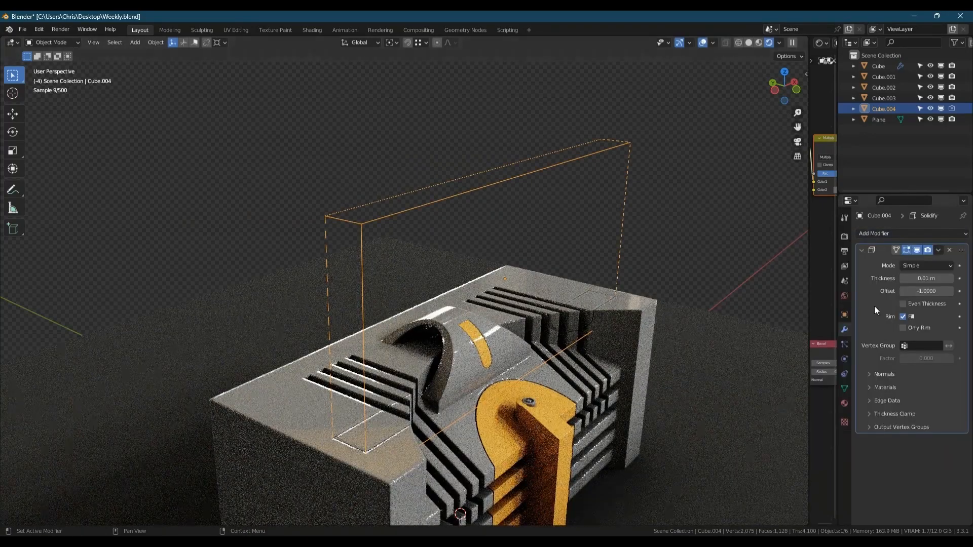
left_click_drag(923, 278, 931, 281)
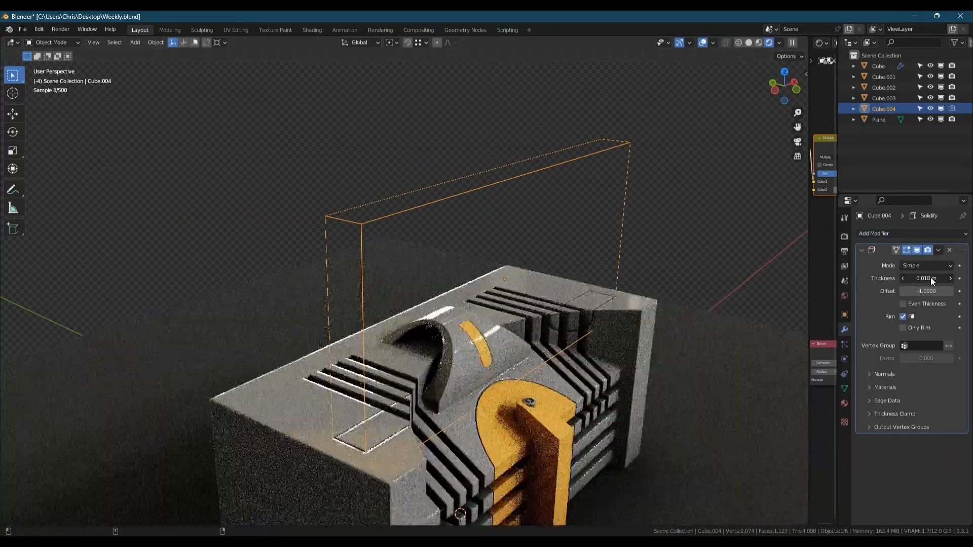
key("ctrl+a")
Apply the boolean difference on the block, removing the cutter object
left_click(630, 314, "shift")
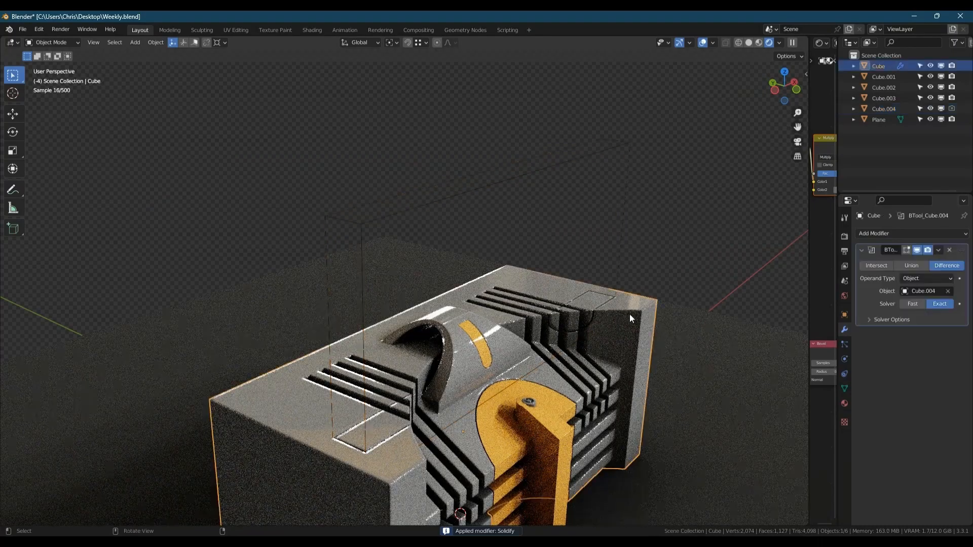
key("ctrl+shift+b")
left_click(593, 385)
Select the linked faces of both outlined inlay pieces in the block and separate them into their own object
key("Tab")
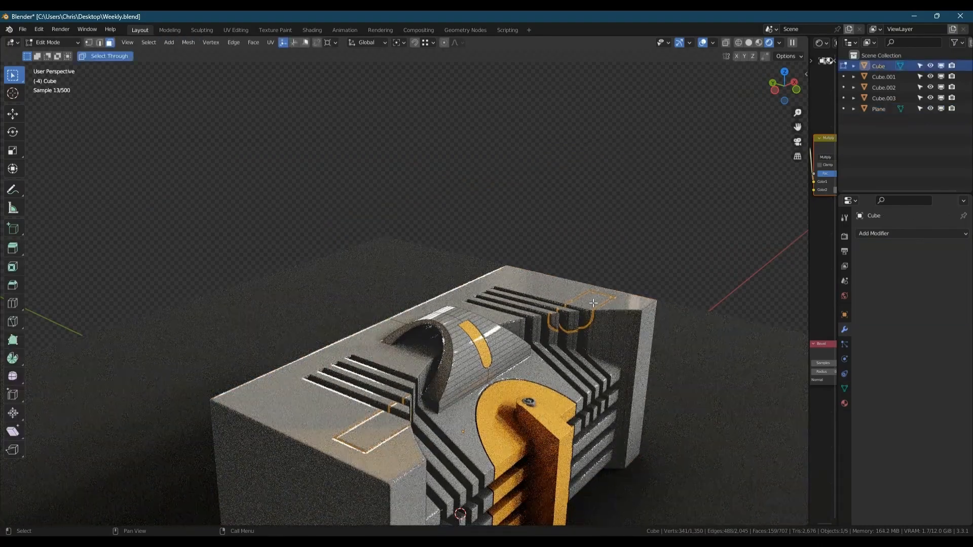
key("l")
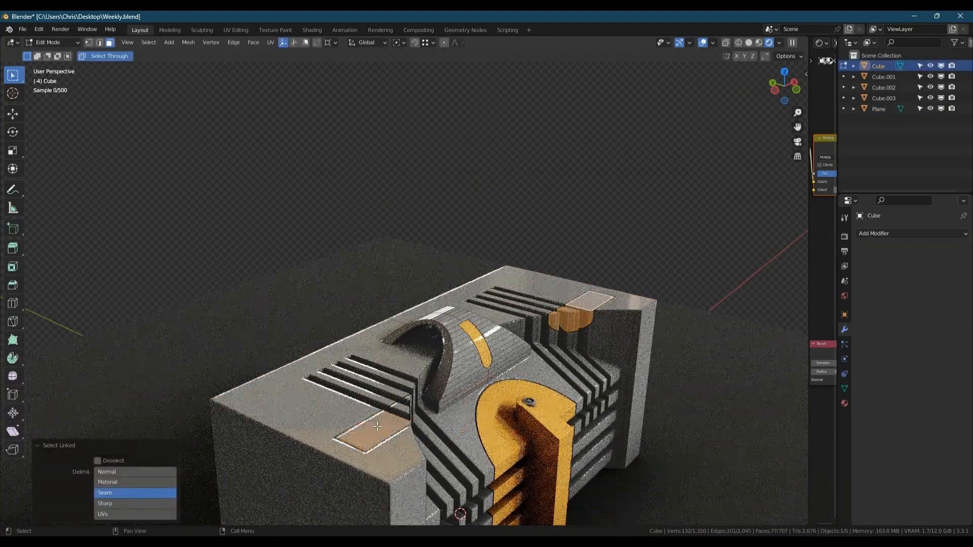
left_click(409, 397)
key("Tab")
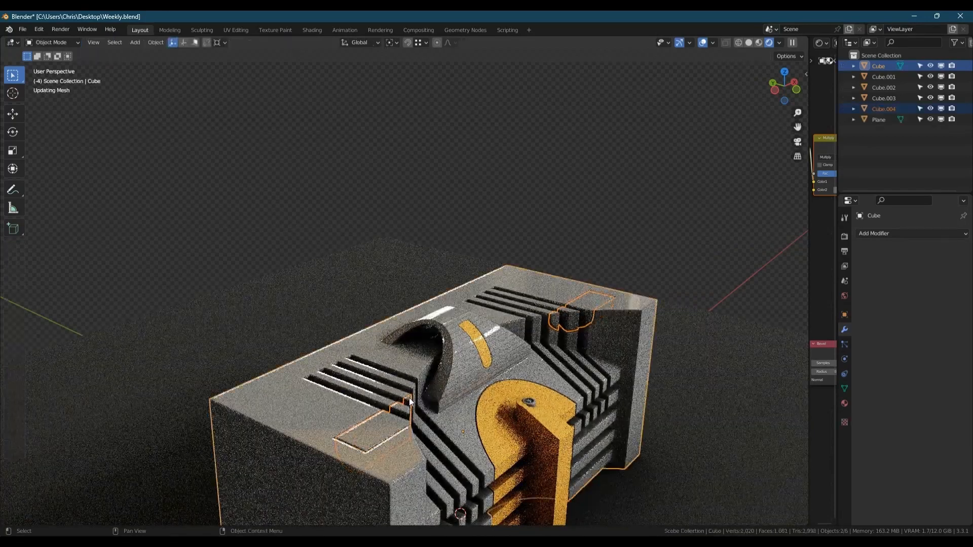
Assign the Large Yellow material to the separated inlay pieces
left_click(391, 419)
key("slash")
key("slash")
key("q")
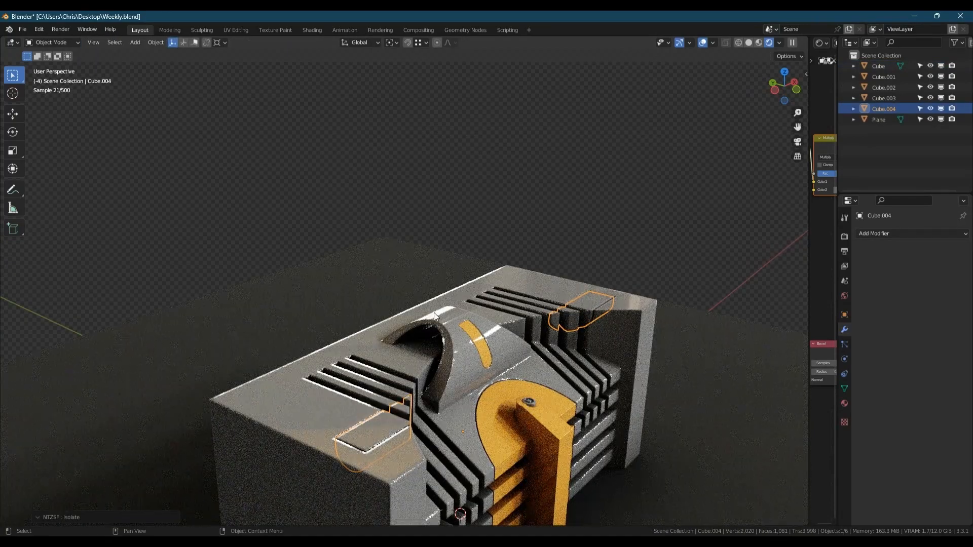
key("q")
key("Escape")
key("shift+q")
mouse_move(450, 297)
left_click(506, 343)
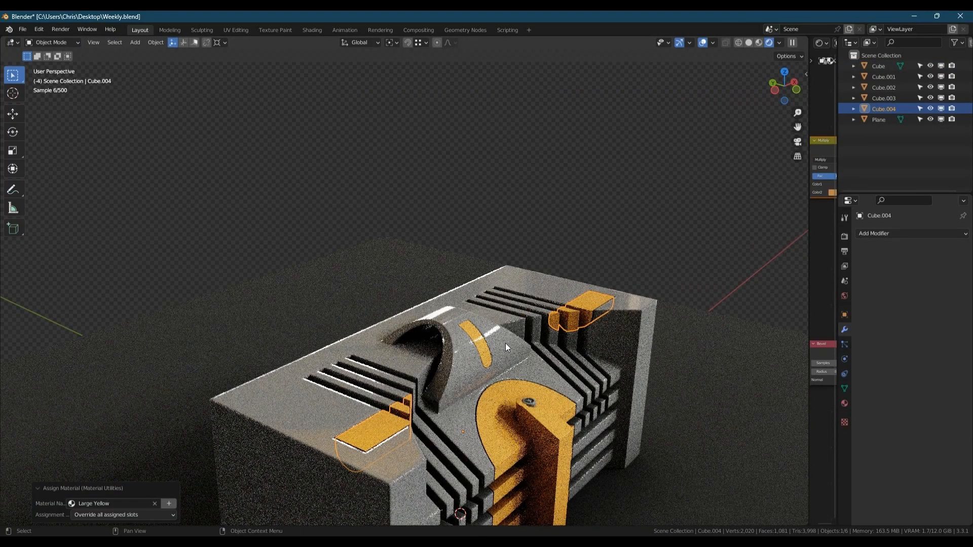
middle_click_drag(552, 364, 521, 375)
left_click(540, 236)
middle_click_drag(538, 284, 533, 205, "shift")
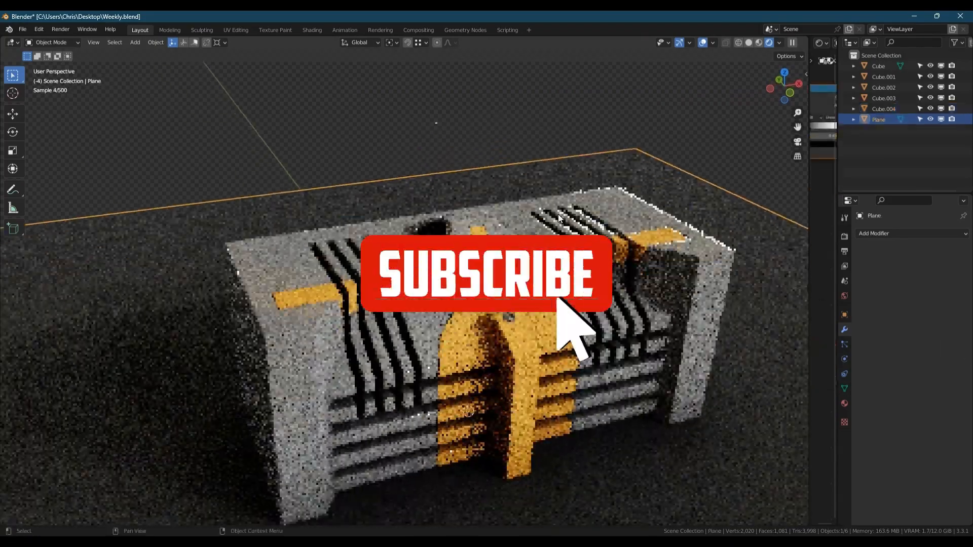
middle_click_drag(537, 254, 483, 221)
middle_click_drag(464, 296, 458, 297)
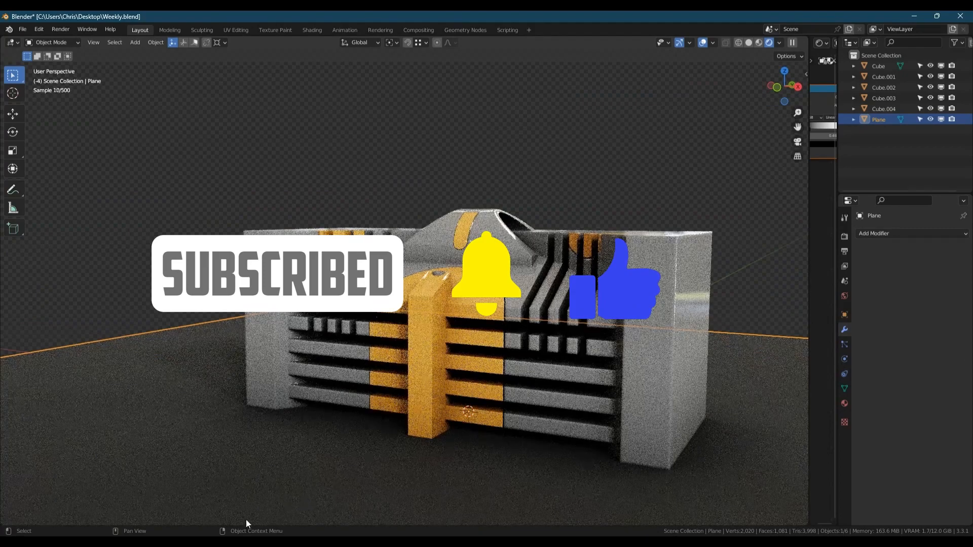